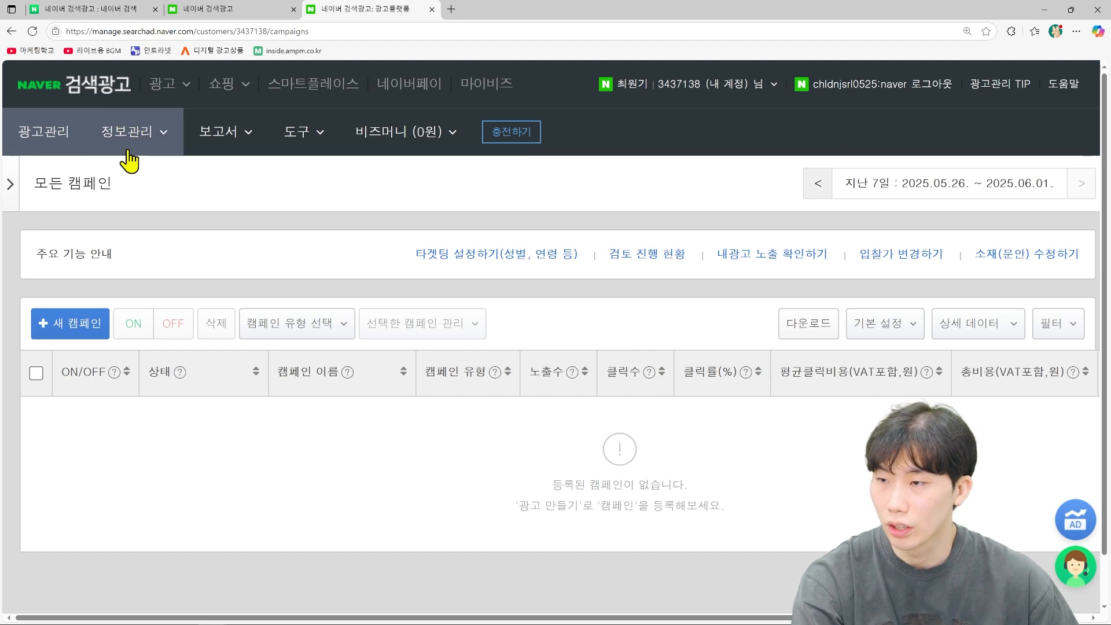
Step: Go to the 비즈채널 관리 page under 정보관리
{"action": "left_click", "coordinate": [463, 255]}
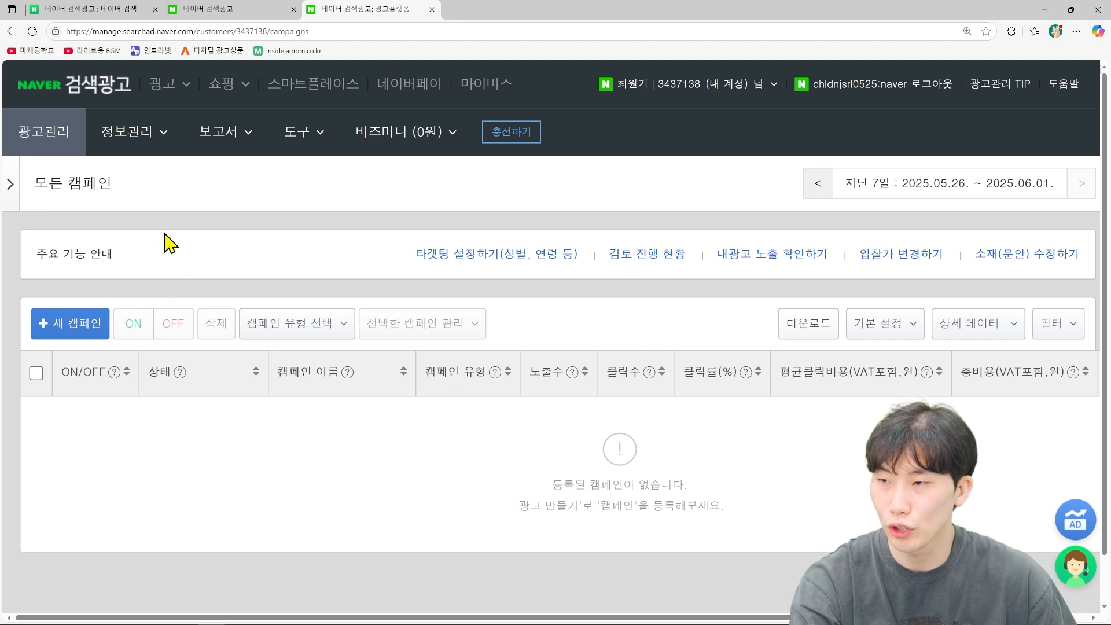
{"action": "left_click", "coordinate": [152, 142]}
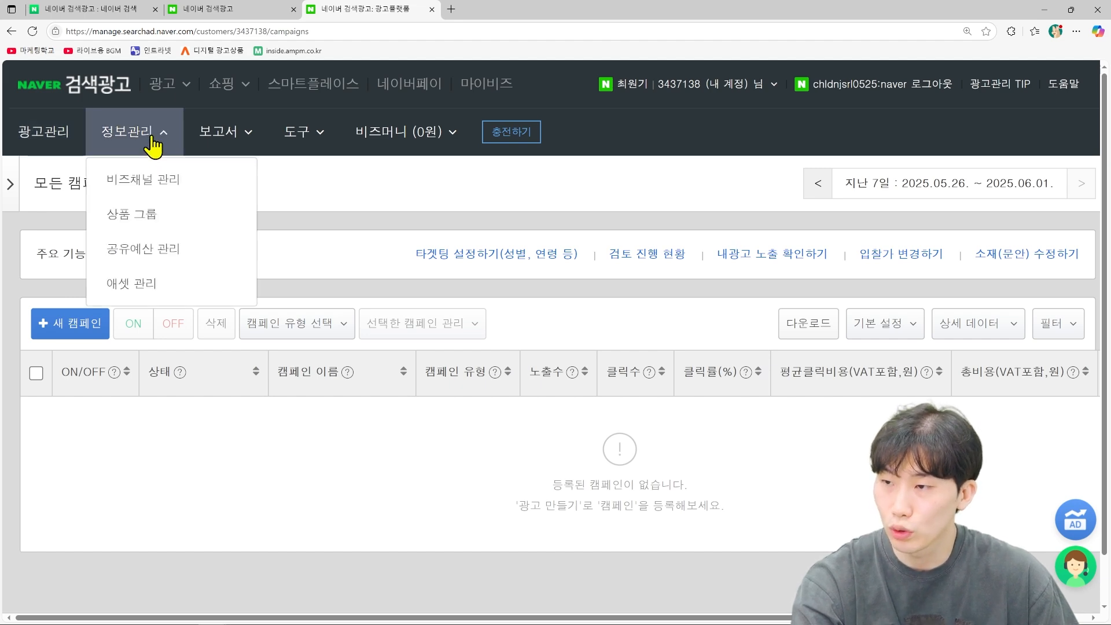
{"action": "left_click", "coordinate": [161, 188]}
{"action": "scroll", "coordinate": [260, 344], "scroll_direction": "down", "scroll_amount": 1}
{"action": "scroll", "coordinate": [256, 346], "scroll_direction": "down", "scroll_amount": 1}
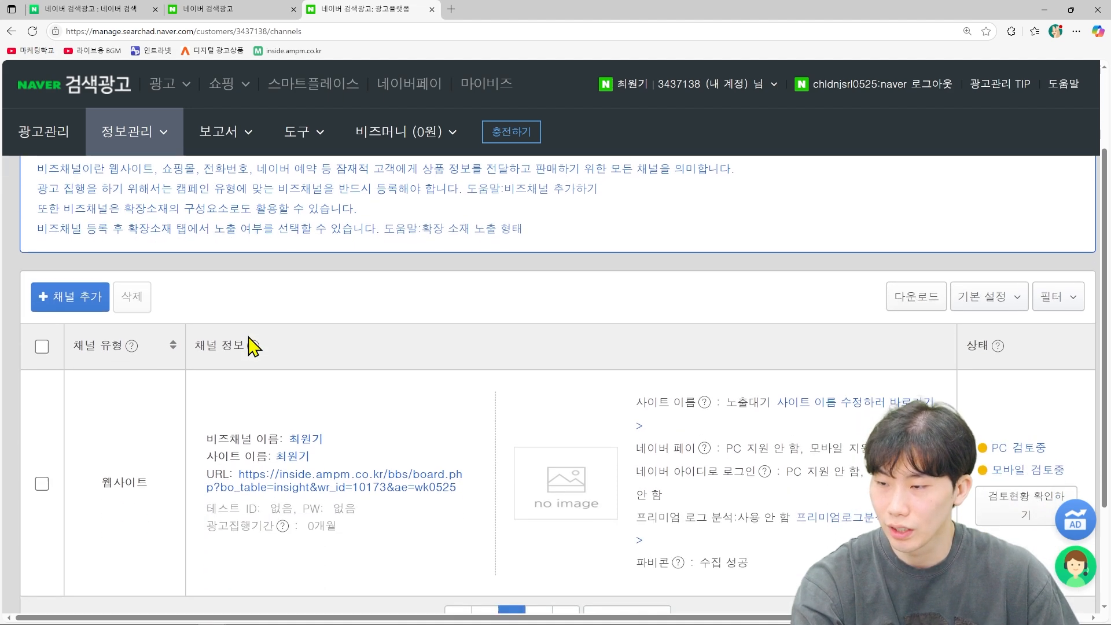
Step: Start adding a website business channel, review the form, and cancel without saving
{"action": "left_click", "coordinate": [85, 304]}
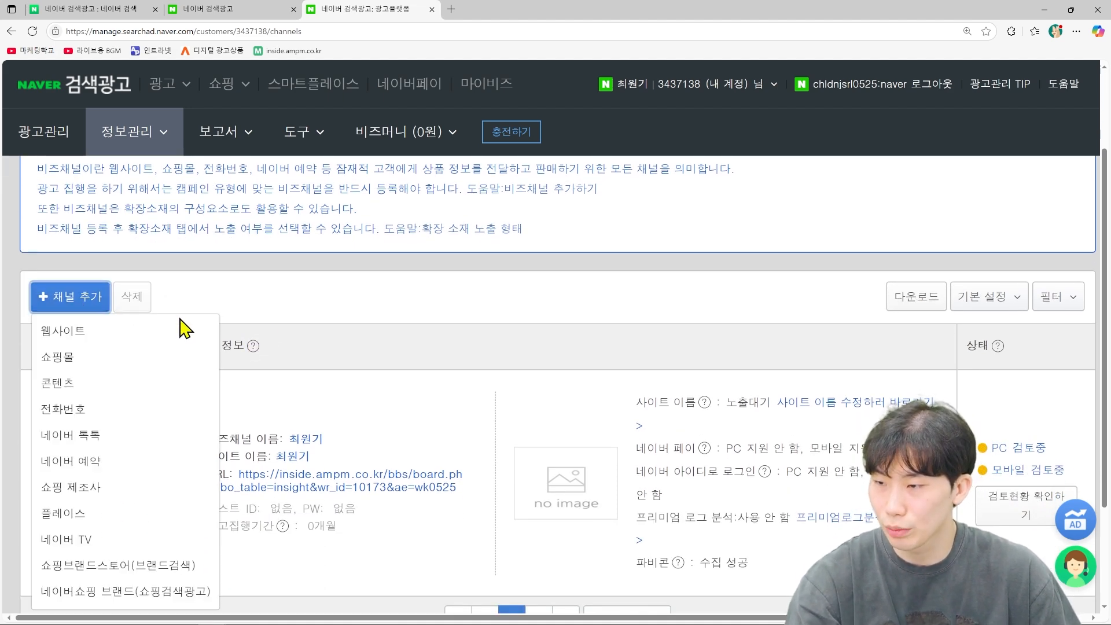
{"action": "left_click", "coordinate": [105, 346]}
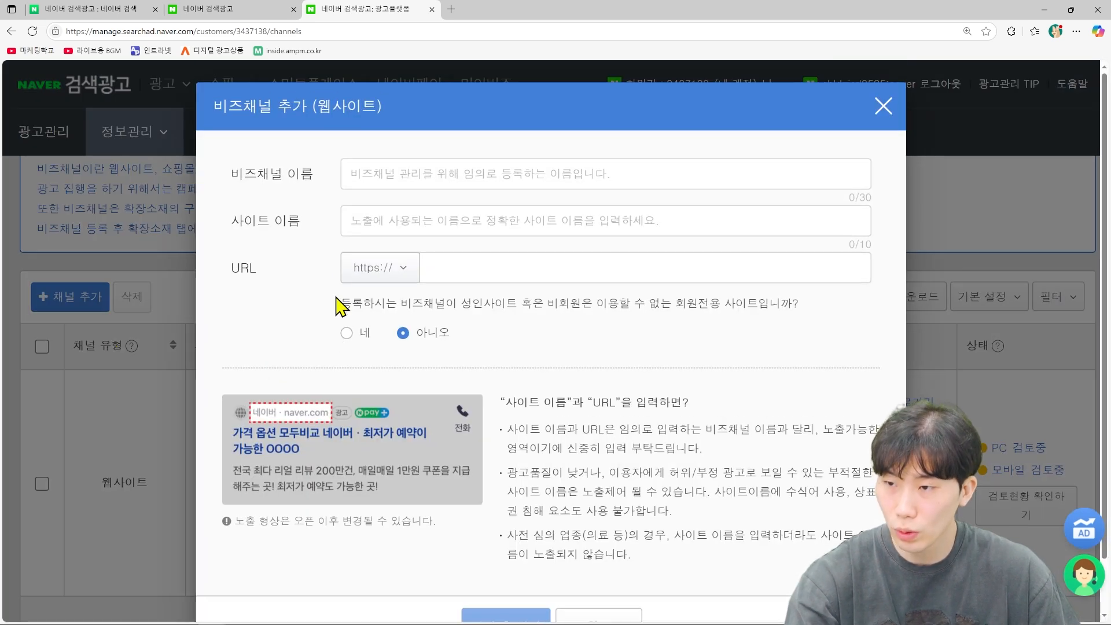
{"action": "scroll", "coordinate": [370, 250], "scroll_direction": "down", "scroll_amount": 1}
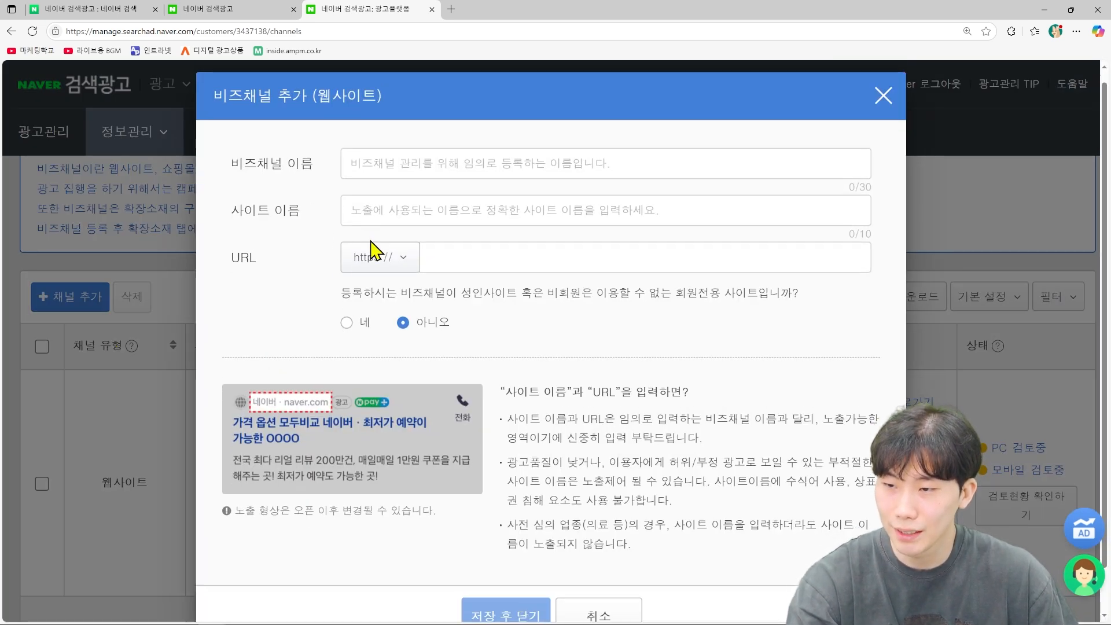
{"action": "scroll", "coordinate": [371, 249], "scroll_direction": "down", "scroll_amount": 1}
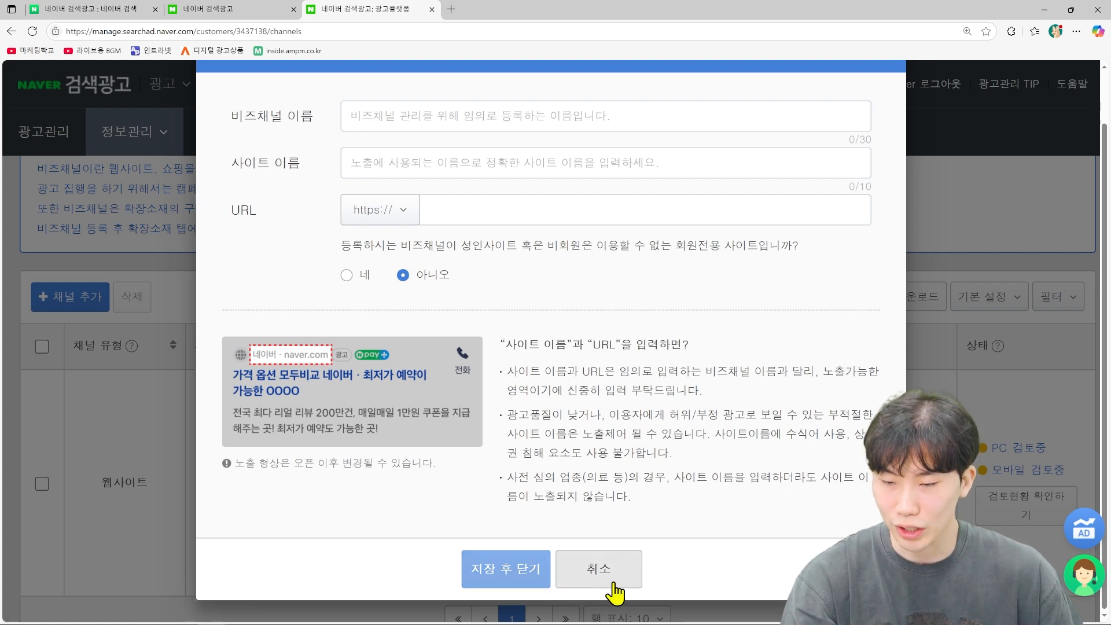
{"action": "left_click", "coordinate": [593, 571]}
{"action": "scroll", "coordinate": [462, 431], "scroll_direction": "down", "scroll_amount": 1}
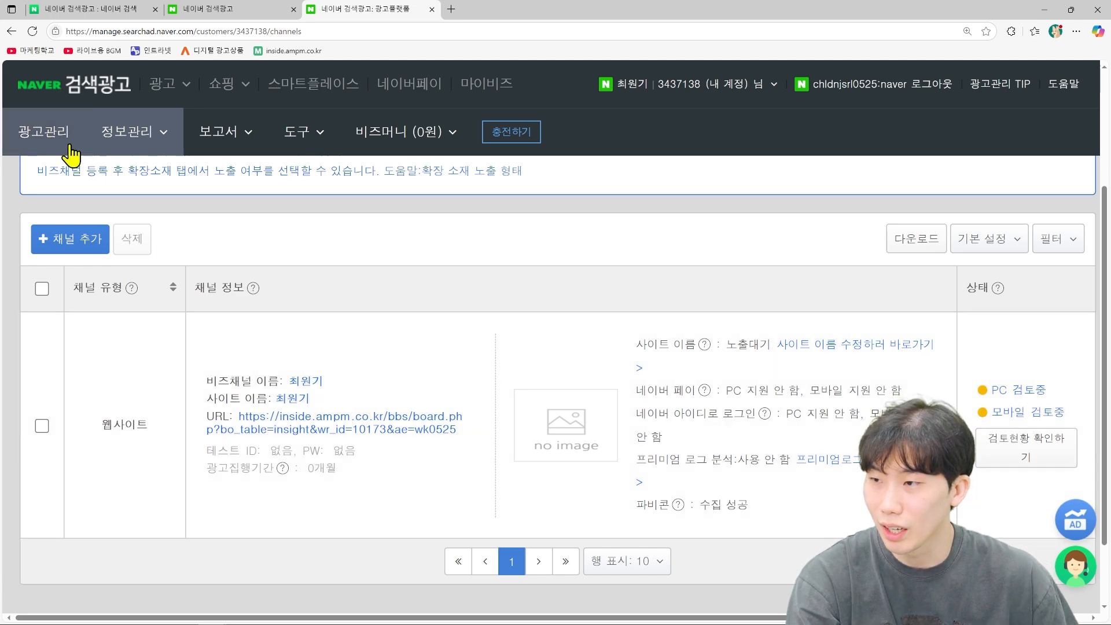
Step: From 광고관리, start a new campaign and review the campaign type cards
{"action": "left_click", "coordinate": [39, 134]}
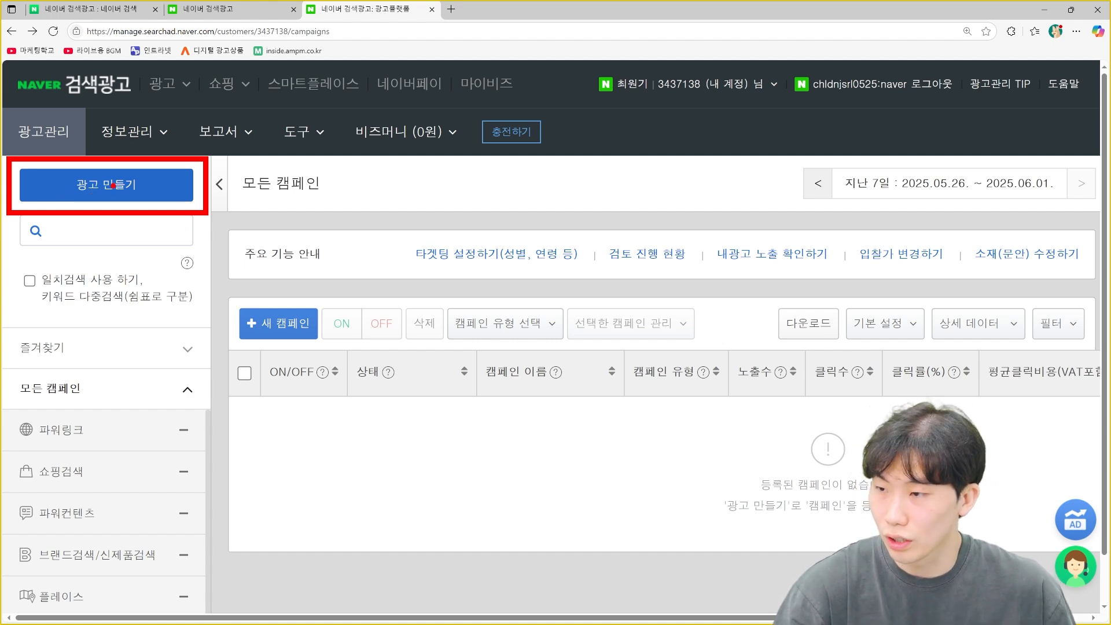
{"action": "left_click", "coordinate": [116, 190]}
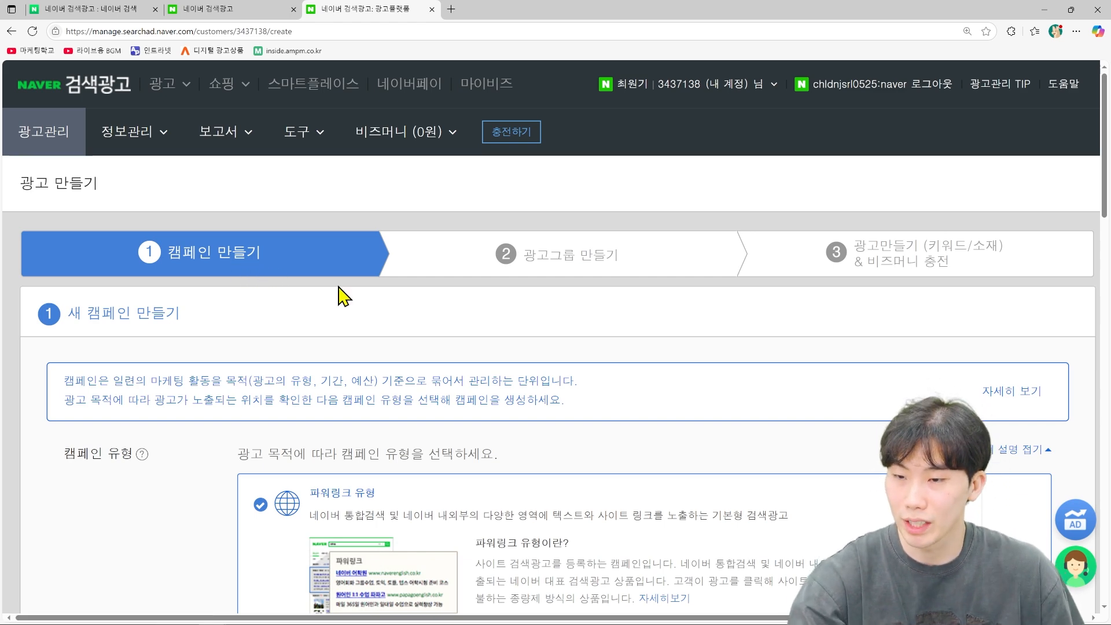
{"action": "scroll", "coordinate": [347, 307], "scroll_direction": "down", "scroll_amount": 1}
{"action": "scroll", "coordinate": [347, 309], "scroll_direction": "down", "scroll_amount": 3}
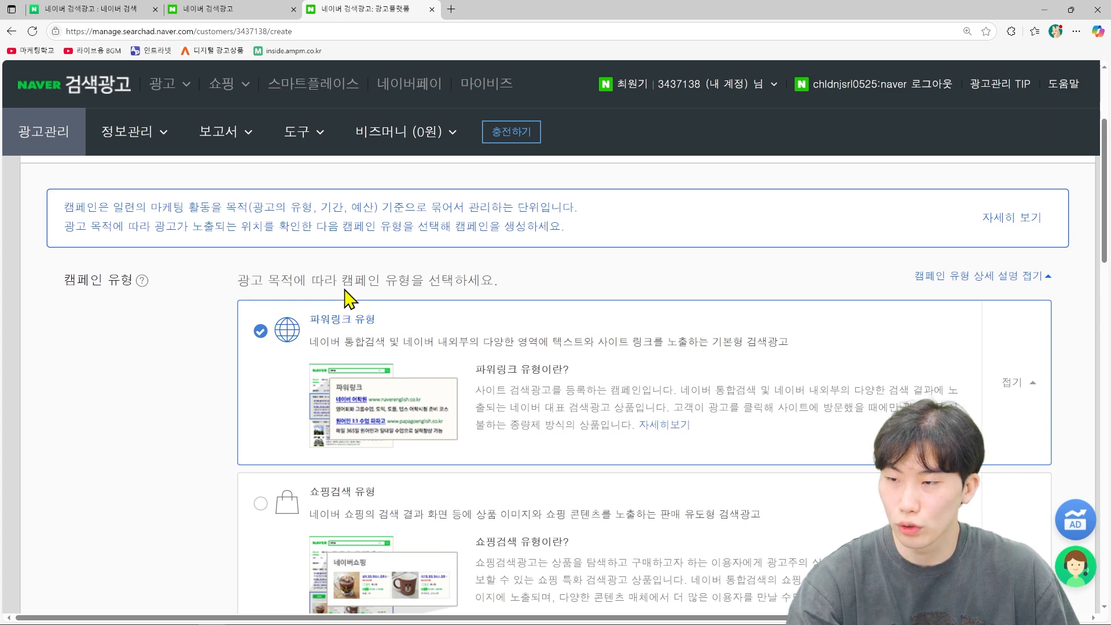
{"action": "scroll", "coordinate": [347, 298], "scroll_direction": "down", "scroll_amount": 5}
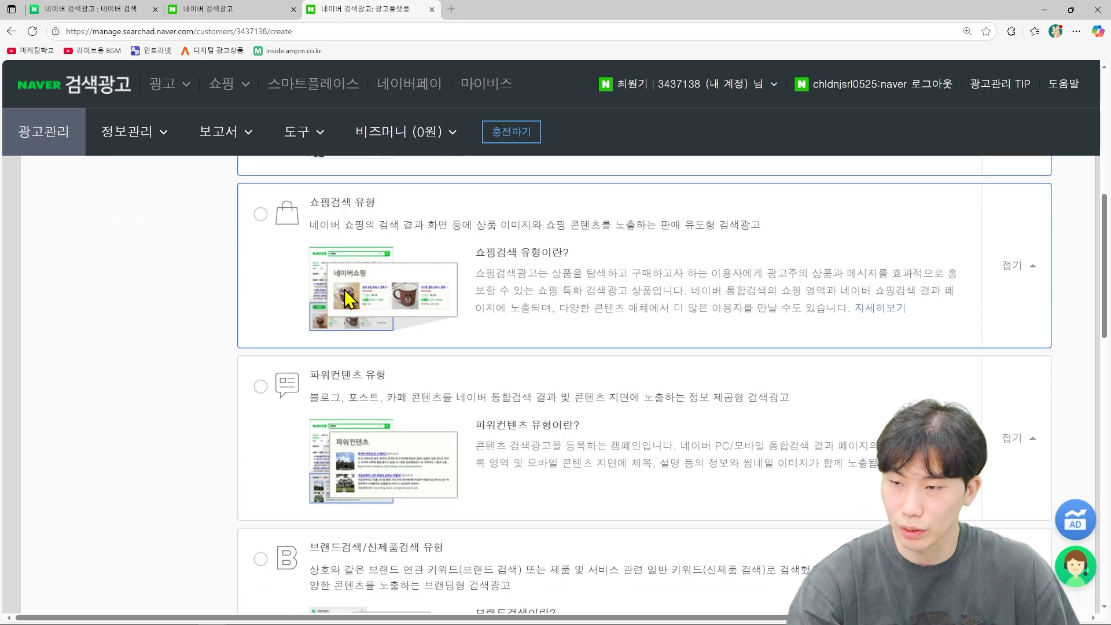
{"action": "scroll", "coordinate": [348, 298], "scroll_direction": "up", "scroll_amount": 3}
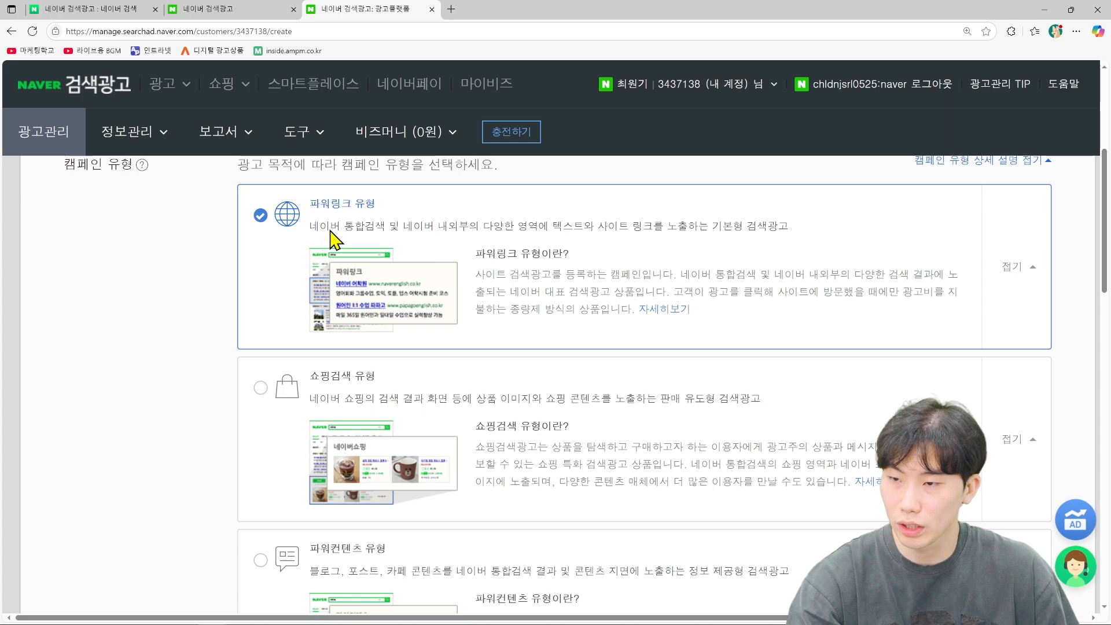
{"action": "scroll", "coordinate": [446, 298], "scroll_direction": "down", "scroll_amount": 4}
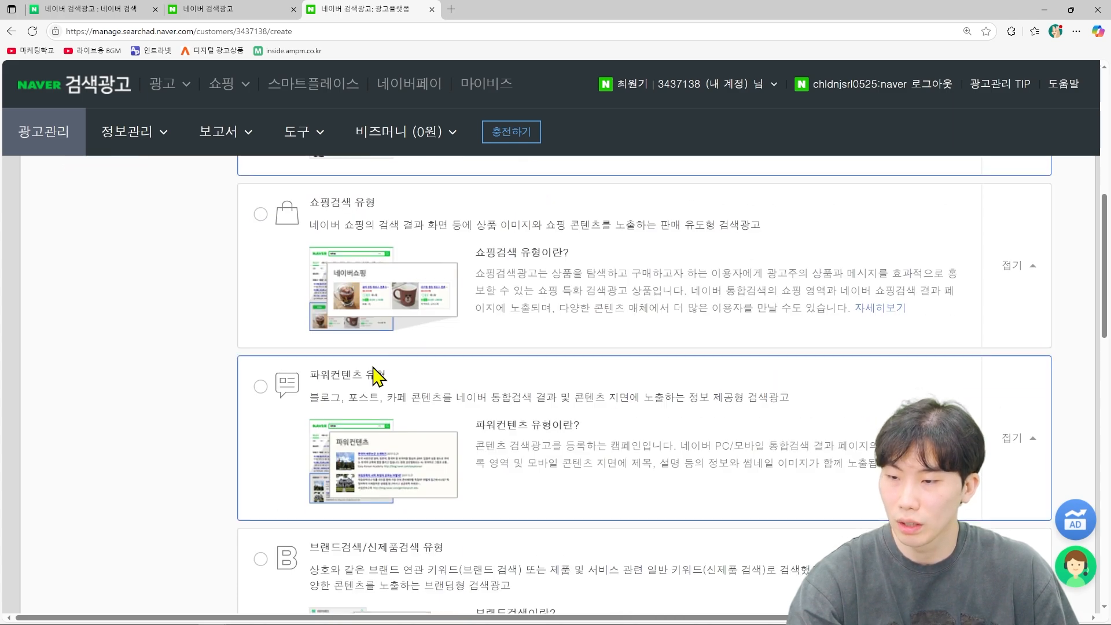
{"action": "scroll", "coordinate": [451, 480], "scroll_direction": "down", "scroll_amount": 6}
{"action": "scroll", "coordinate": [442, 454], "scroll_direction": "up", "scroll_amount": 4}
{"action": "scroll", "coordinate": [491, 434], "scroll_direction": "up", "scroll_amount": 9}
{"action": "scroll", "coordinate": [1004, 453], "scroll_direction": "down", "scroll_amount": 2}
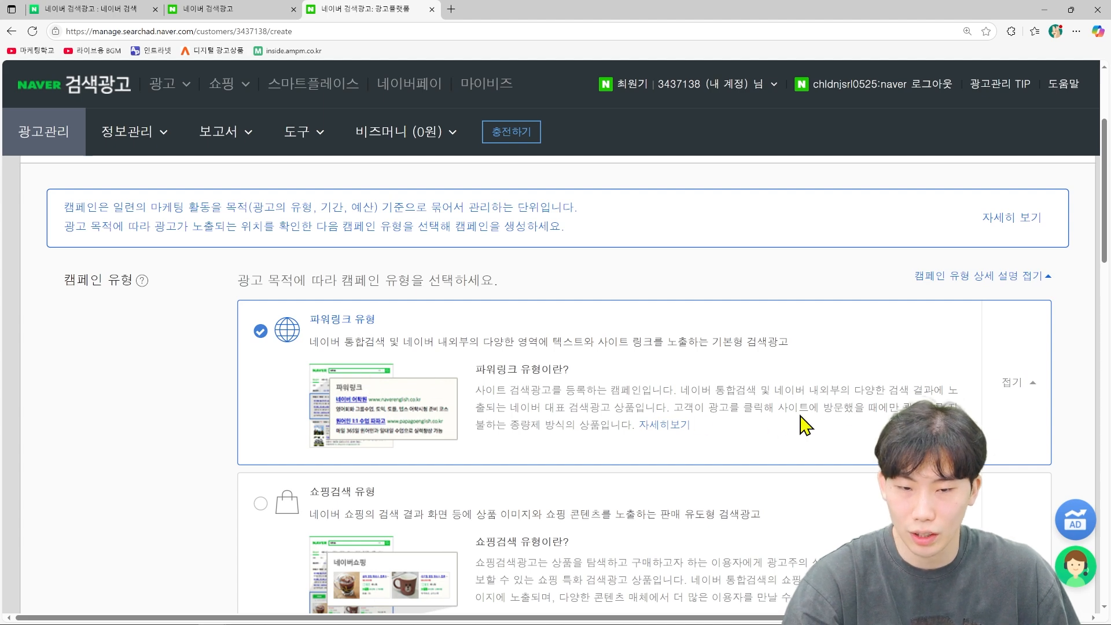
Step: Collapse the type descriptions and briefly check Shopping Search details, keeping 파워링크 selected
{"action": "left_click", "coordinate": [1010, 388]}
{"action": "left_click", "coordinate": [1031, 431]}
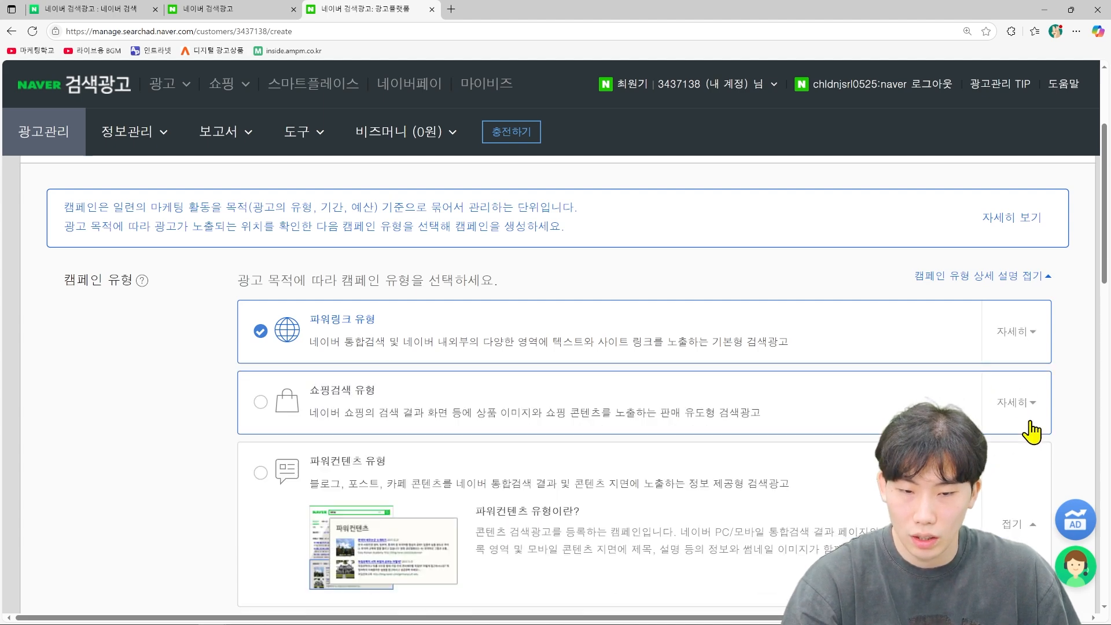
{"action": "left_click", "coordinate": [1029, 514]}
{"action": "scroll", "coordinate": [1027, 513], "scroll_direction": "down", "scroll_amount": 4}
{"action": "left_click", "coordinate": [1029, 466]}
{"action": "left_click", "coordinate": [1022, 486]}
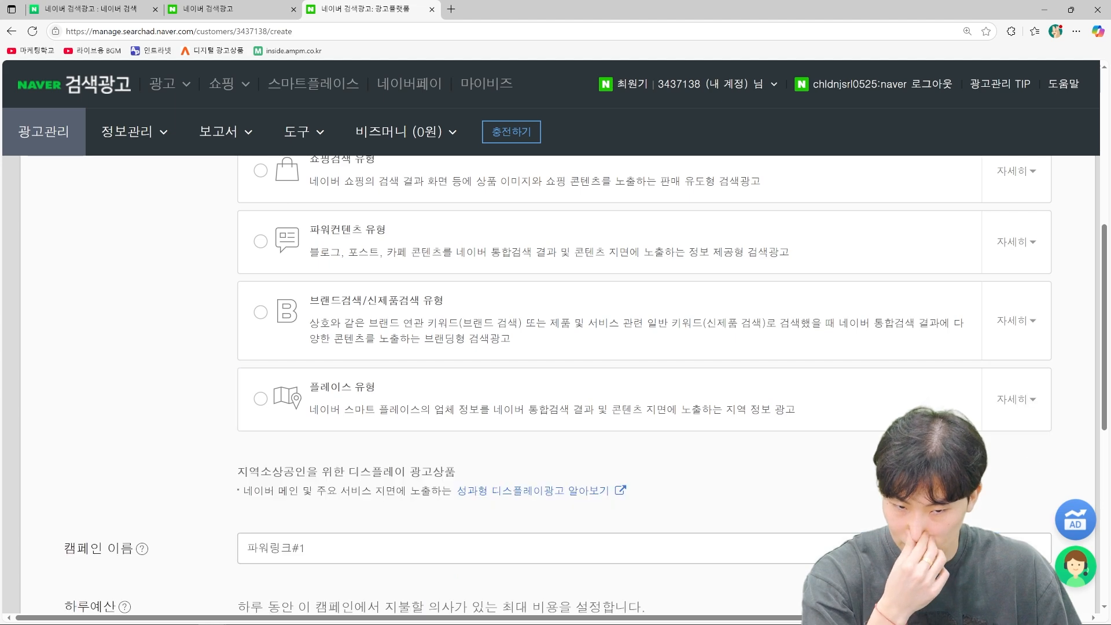
{"action": "scroll", "coordinate": [550, 330], "scroll_direction": "up", "scroll_amount": 2}
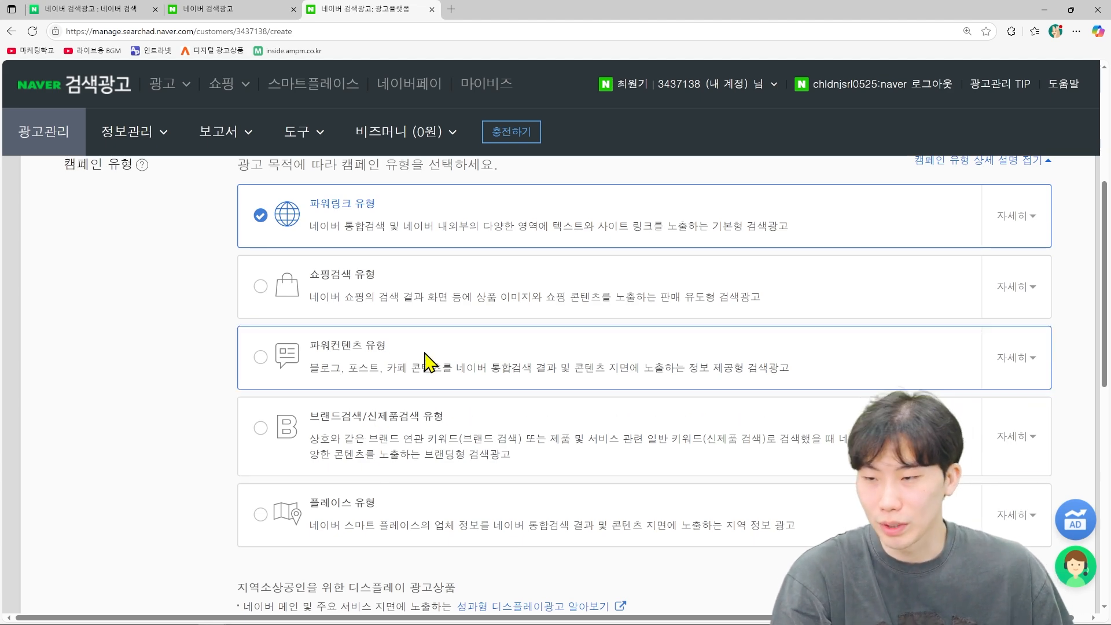
{"action": "left_click", "coordinate": [1017, 287]}
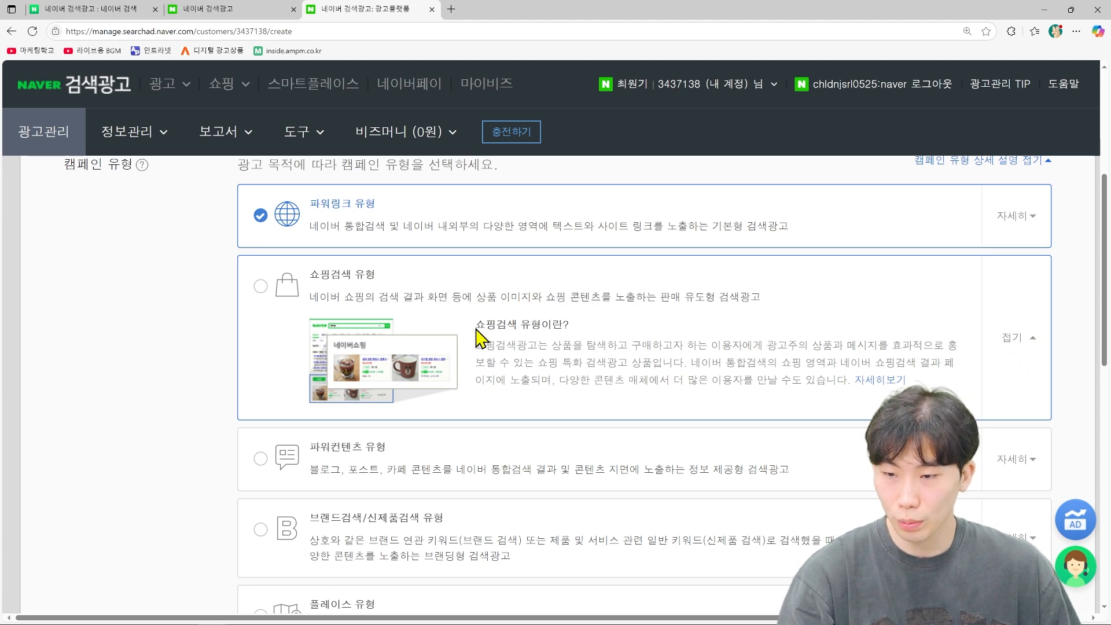
{"action": "left_click", "coordinate": [1019, 344]}
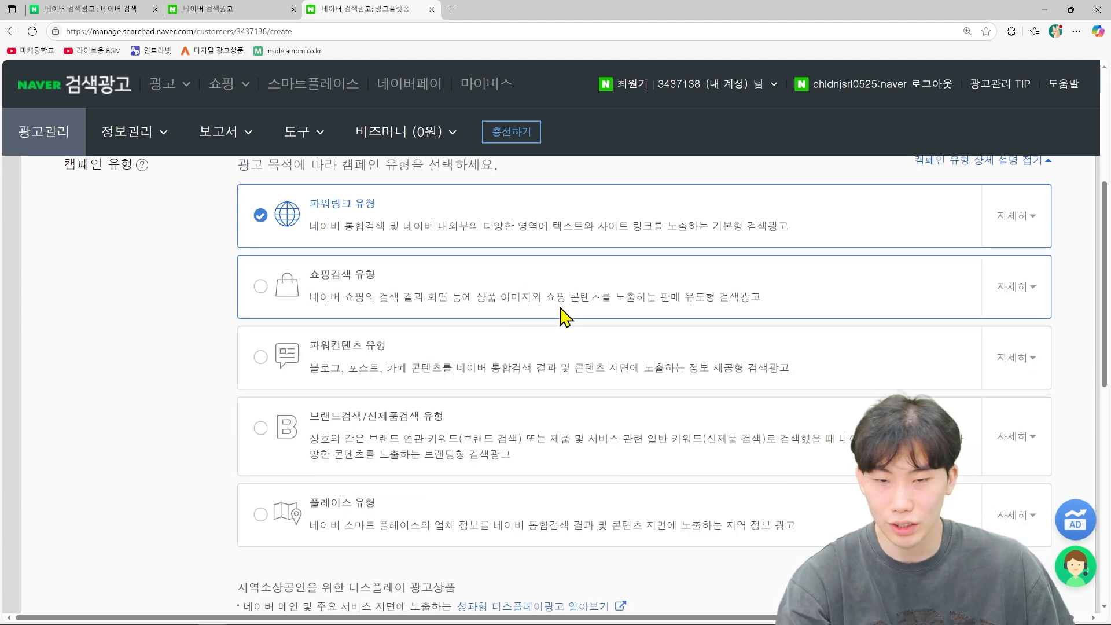
{"action": "scroll", "coordinate": [568, 324], "scroll_direction": "up", "scroll_amount": 1}
{"action": "scroll", "coordinate": [568, 324], "scroll_direction": "up", "scroll_amount": 2}
{"action": "scroll", "coordinate": [392, 330], "scroll_direction": "down", "scroll_amount": 6}
{"action": "scroll", "coordinate": [370, 327], "scroll_direction": "down", "scroll_amount": 3}
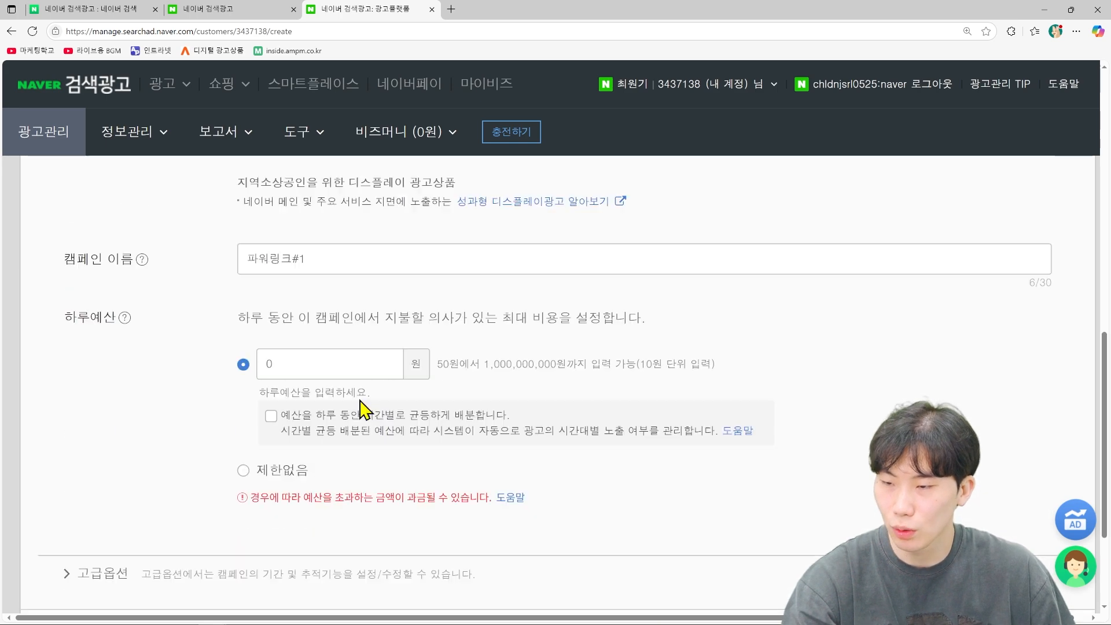
{"action": "left_click", "coordinate": [338, 268]}
Step: Rename the campaign to AMPM글로벌 followed by the advertiser's name
{"action": "key", "text": "BackSpace"}
{"action": "key", "text": "BackSpace"}
{"action": "key", "text": "BackSpace"}
{"action": "key", "text": "BackSpace"}
{"action": "key", "text": "BackSpace"}
{"action": "key", "text": "BackSpace"}
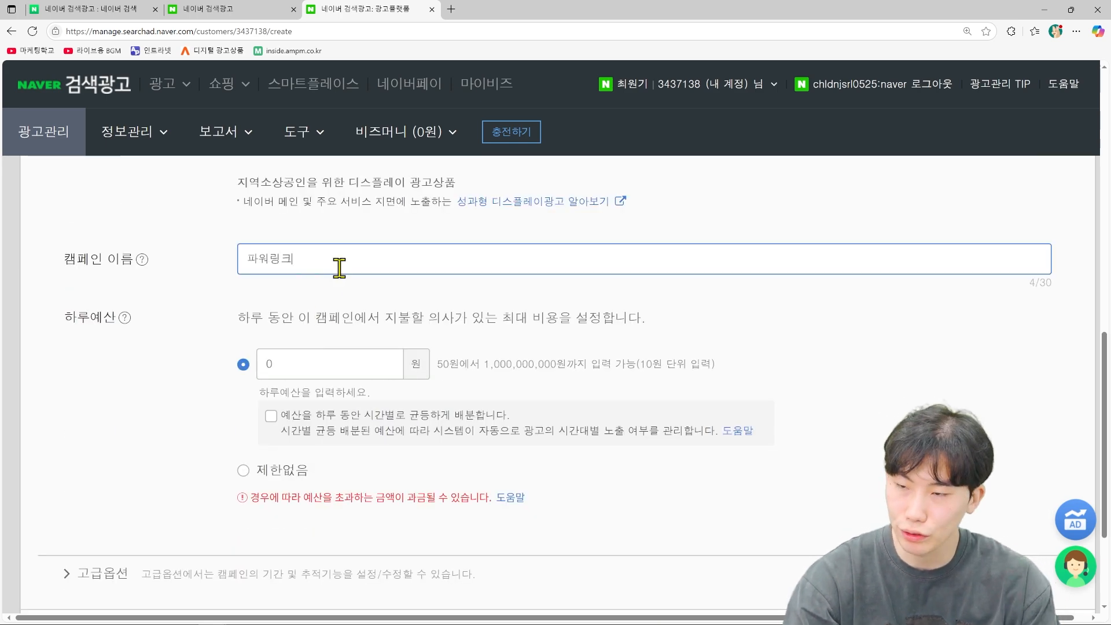
{"action": "type", "text": "믜"}
{"action": "key", "text": "BackSpace"}
{"action": "type", "text": "AMPM글뢰"}
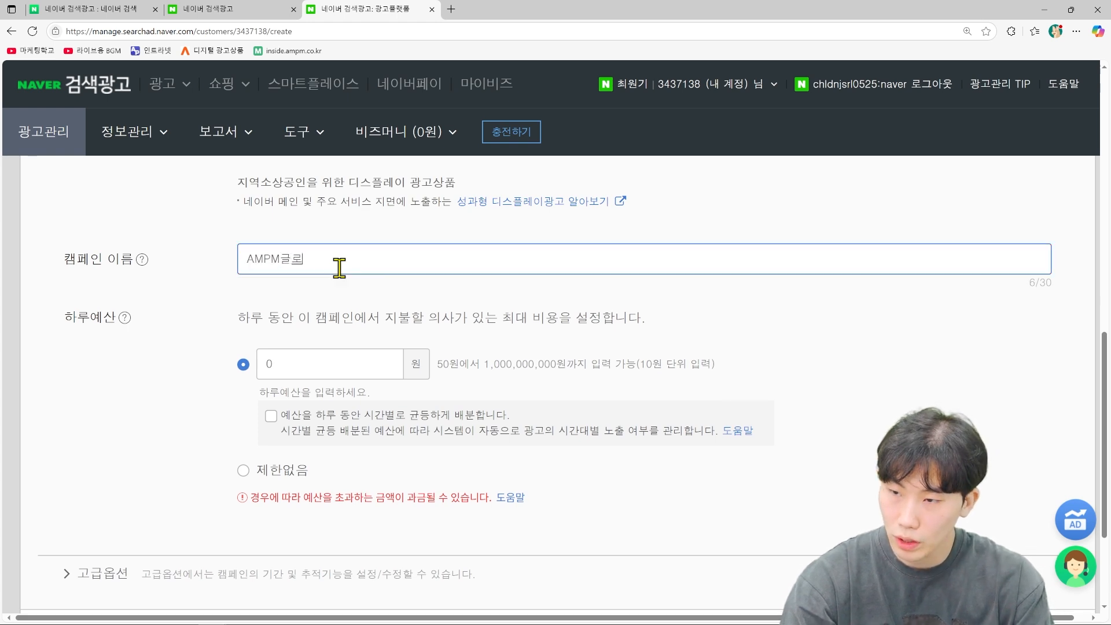
{"action": "key", "text": "BackSpace"}
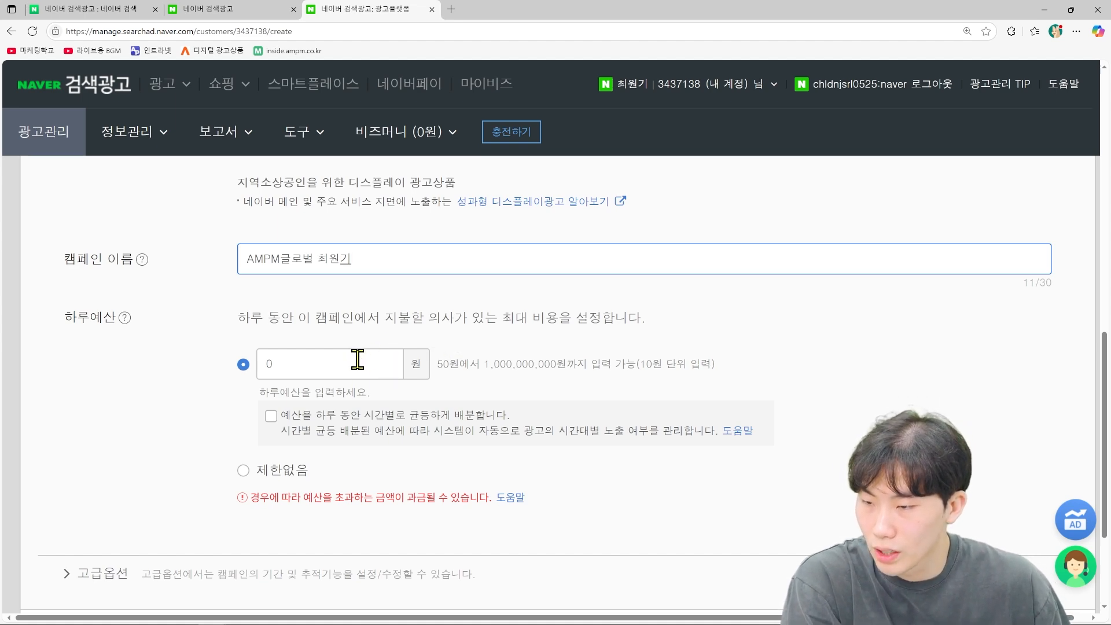
Step: Set an unlimited daily budget, run from today with no end date, and save the campaign
{"action": "left_click", "coordinate": [243, 470]}
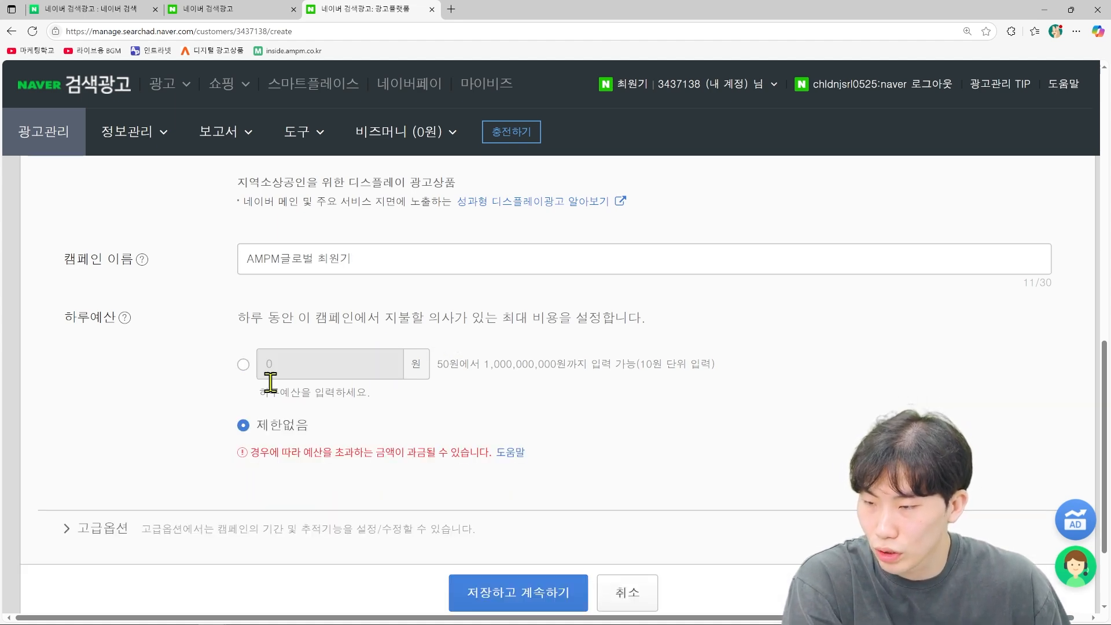
{"action": "left_click", "coordinate": [242, 364]}
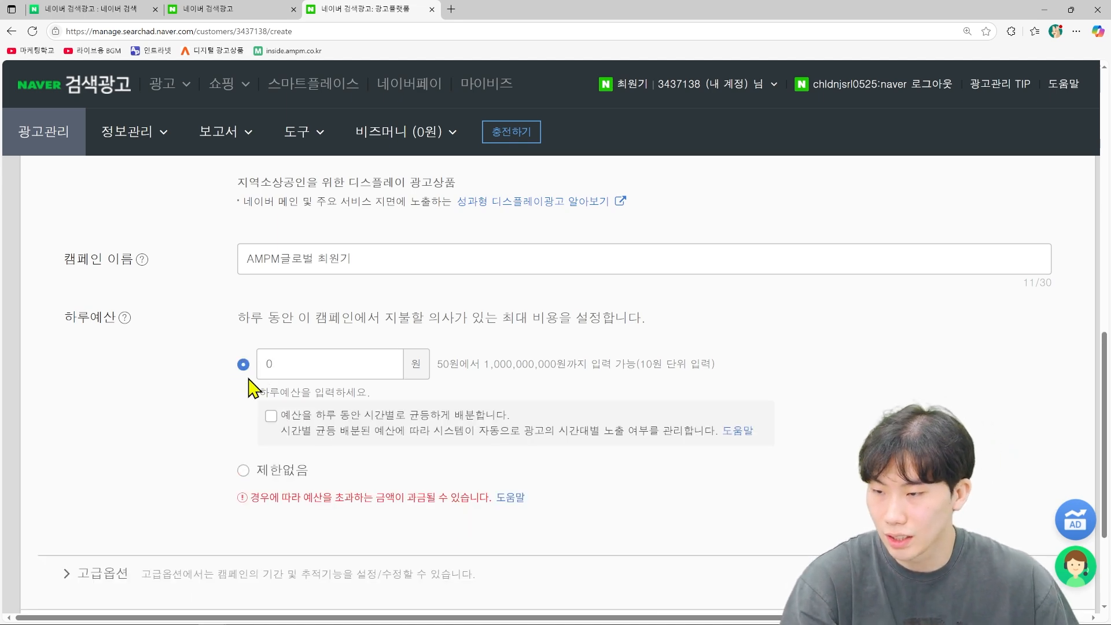
{"action": "left_click", "coordinate": [243, 470]}
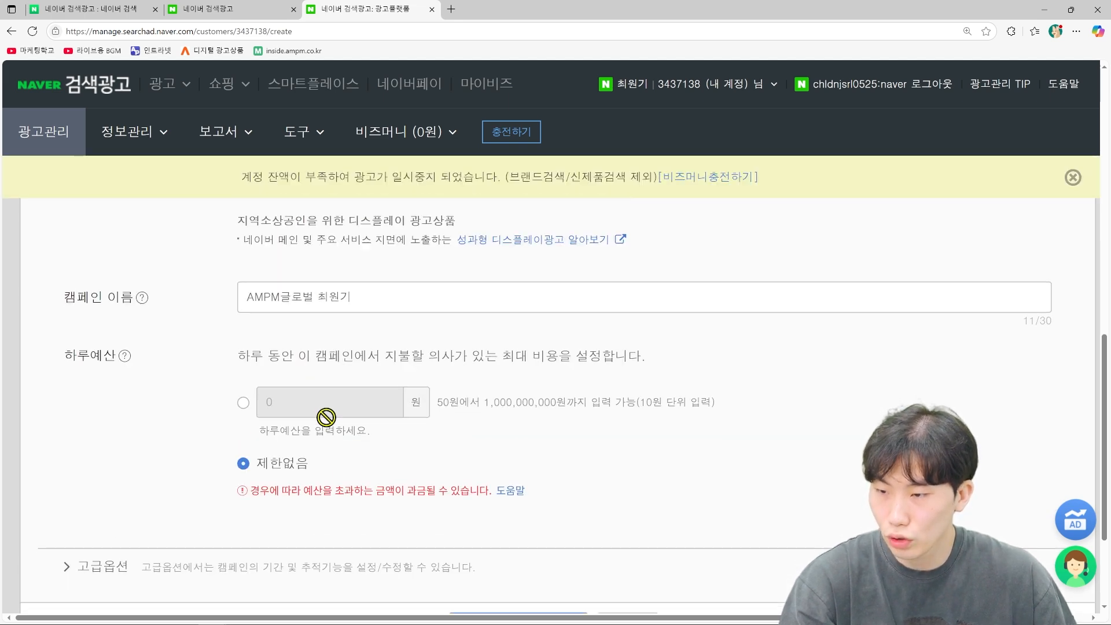
{"action": "scroll", "coordinate": [326, 417], "scroll_direction": "down", "scroll_amount": 3}
{"action": "left_click", "coordinate": [102, 421]}
{"action": "scroll", "coordinate": [384, 446], "scroll_direction": "down", "scroll_amount": 1}
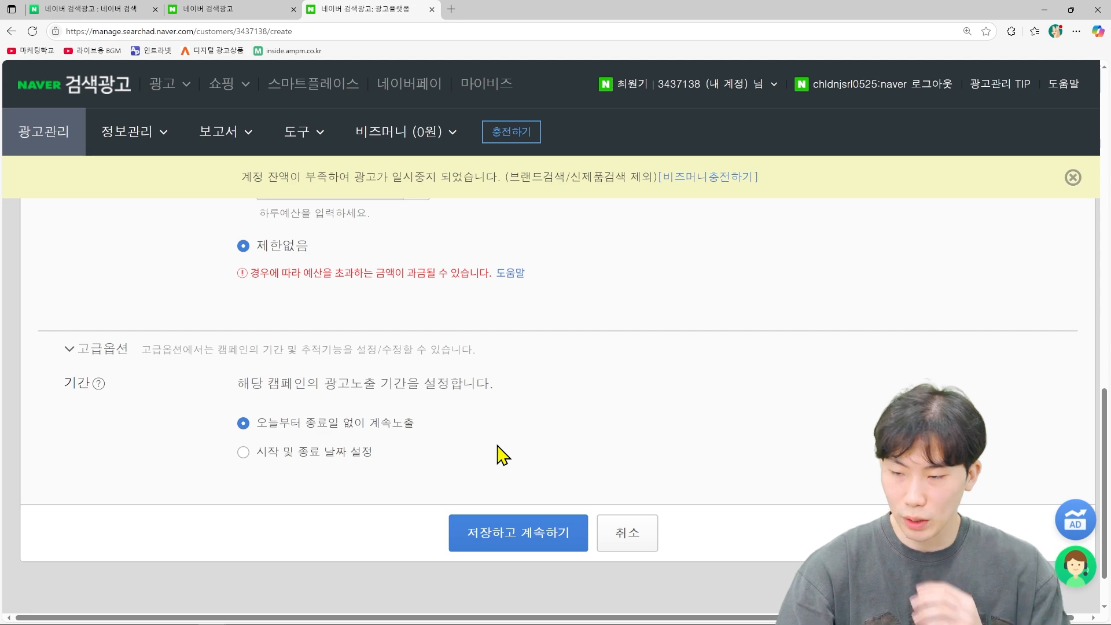
{"action": "left_click", "coordinate": [249, 452]}
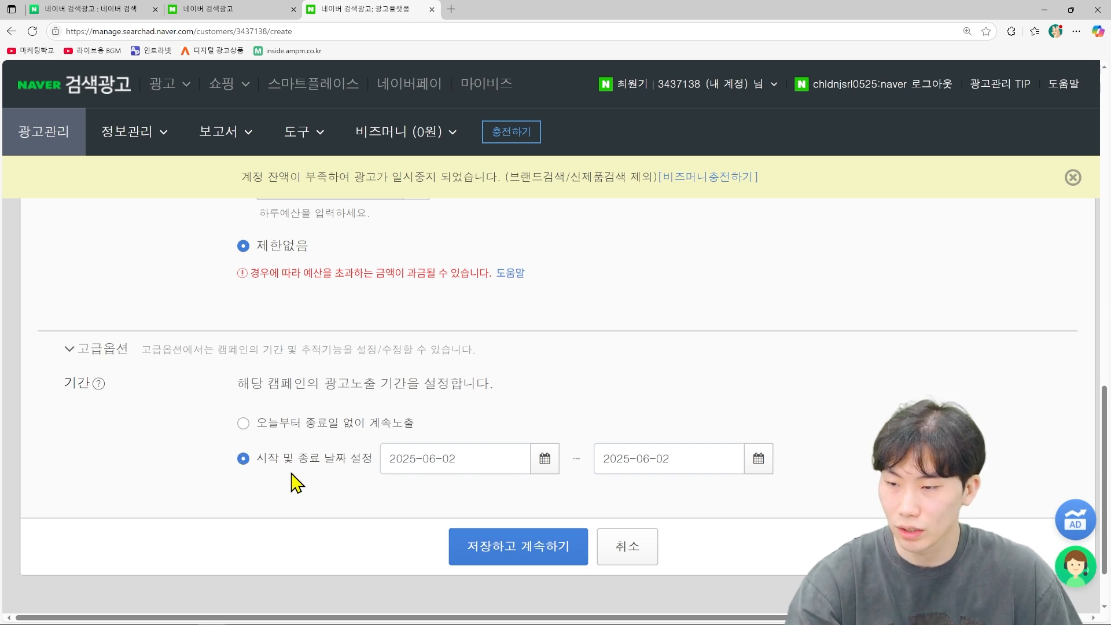
{"action": "left_click", "coordinate": [307, 427]}
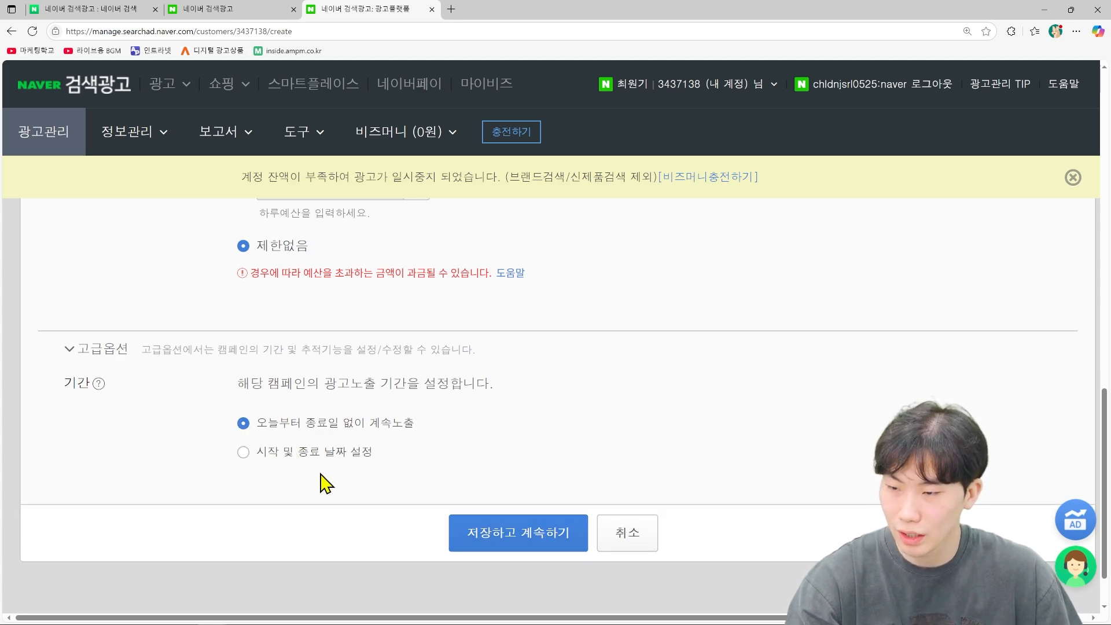
{"action": "left_click", "coordinate": [522, 542]}
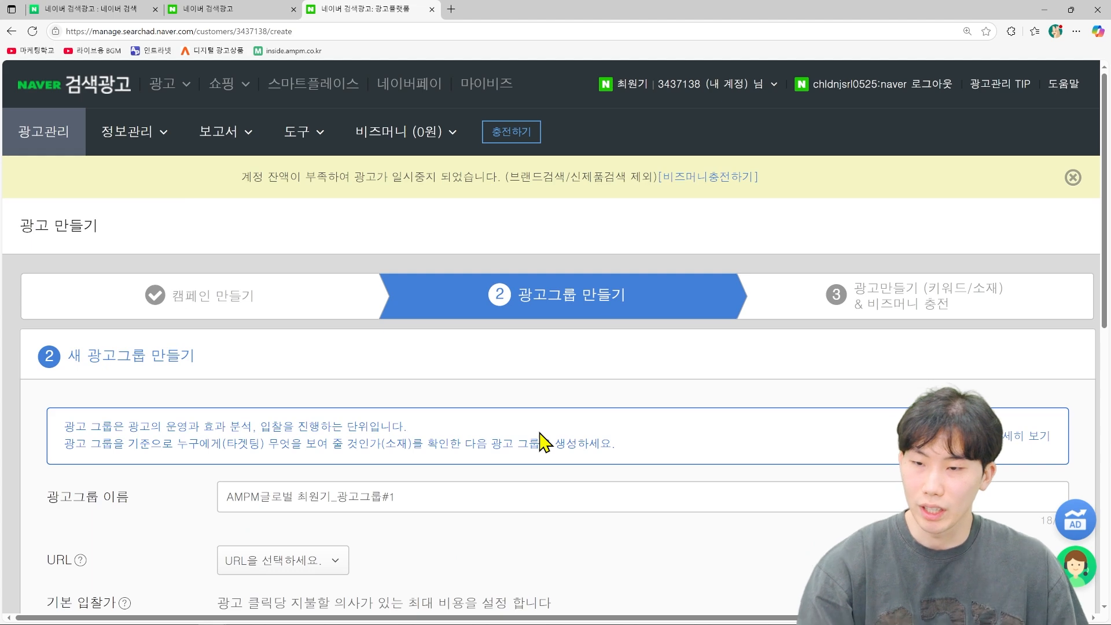
Step: Rename the ad group to end in 광고그룹1 and choose the inside.ampm.co.kr landing URL
{"action": "scroll", "coordinate": [532, 422], "scroll_direction": "down", "scroll_amount": 1}
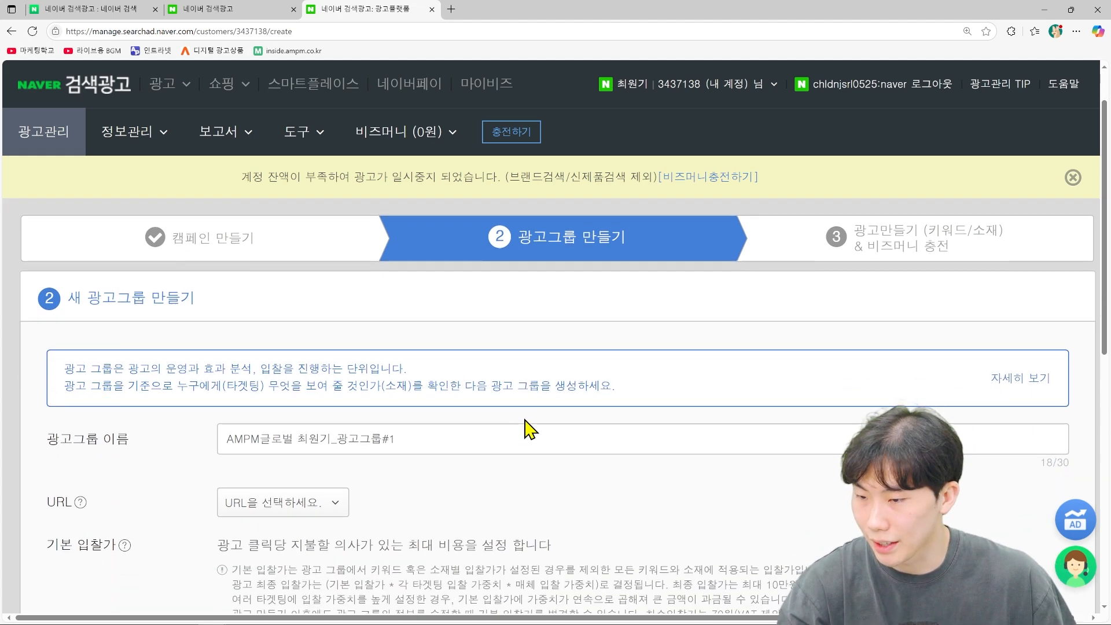
{"action": "left_click", "coordinate": [422, 439]}
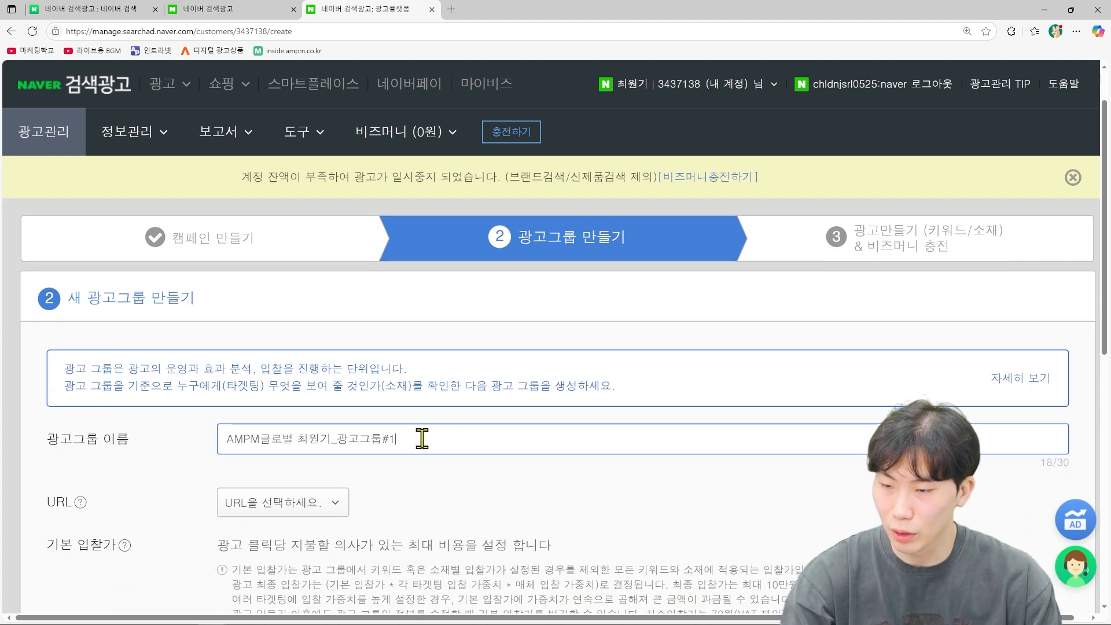
{"action": "key", "text": "BackSpace"}
{"action": "key", "text": "BackSpace"}
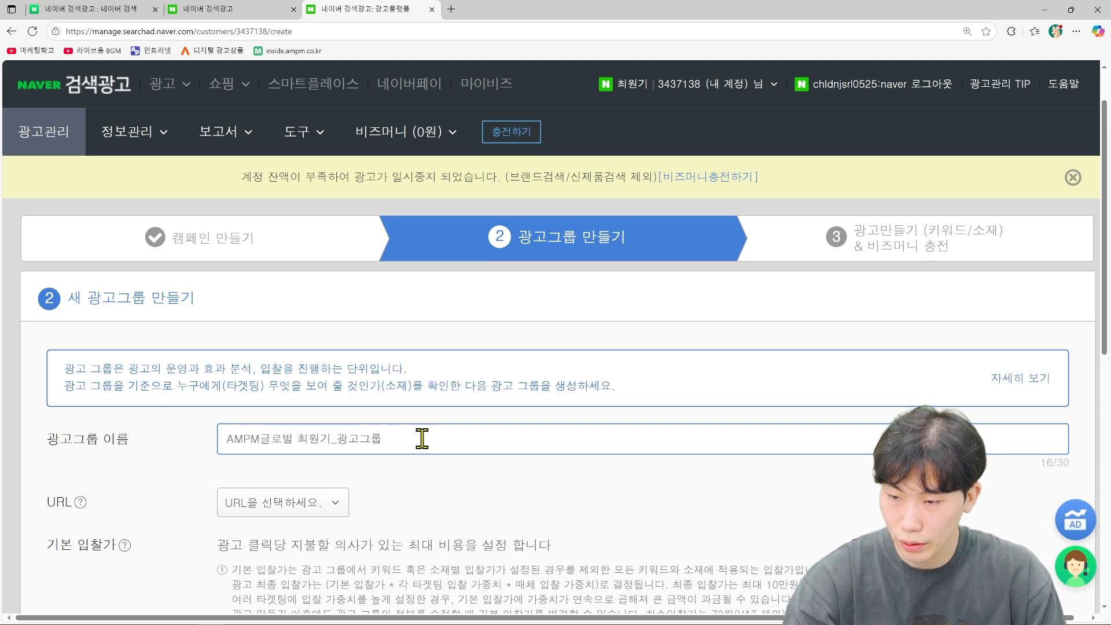
{"action": "type", "text": "1"}
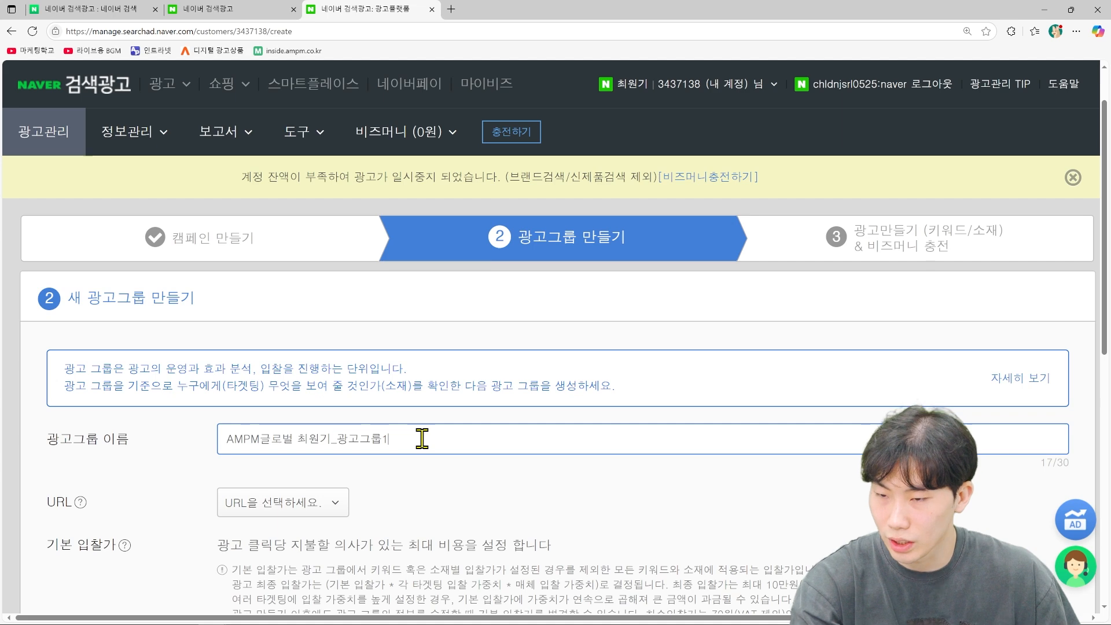
{"action": "scroll", "coordinate": [422, 438], "scroll_direction": "down", "scroll_amount": 1}
{"action": "left_click", "coordinate": [298, 449]}
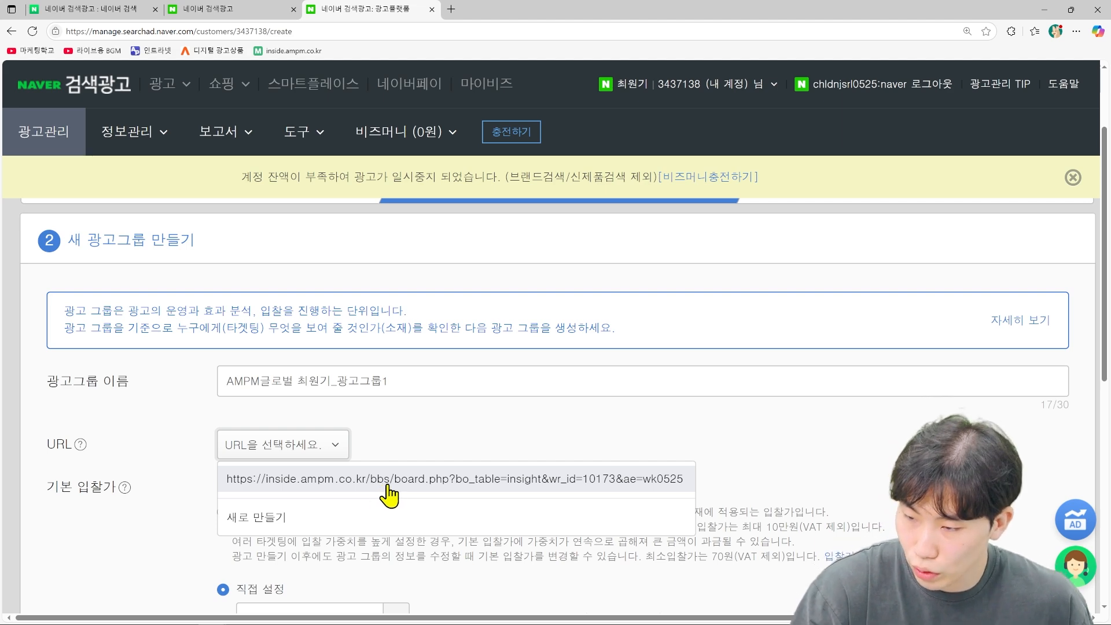
{"action": "left_click", "coordinate": [387, 486]}
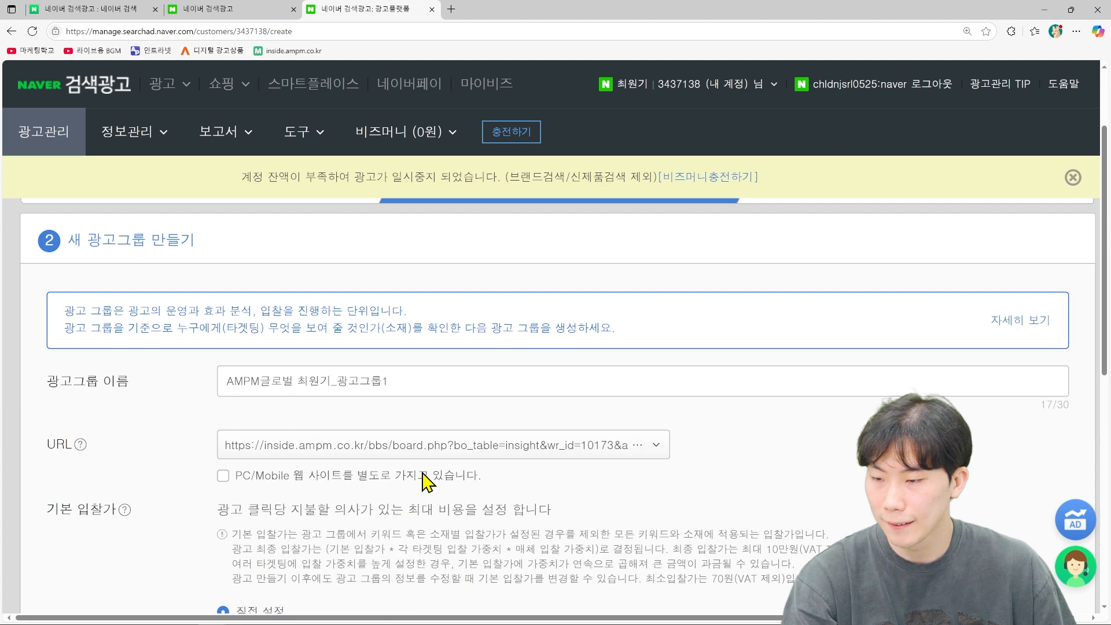
Step: Keep a fixed daily budget and the 70원 direct bid, leaving advanced options collapsed
{"action": "scroll", "coordinate": [427, 479], "scroll_direction": "down", "scroll_amount": 2}
{"action": "scroll", "coordinate": [342, 437], "scroll_direction": "down", "scroll_amount": 2}
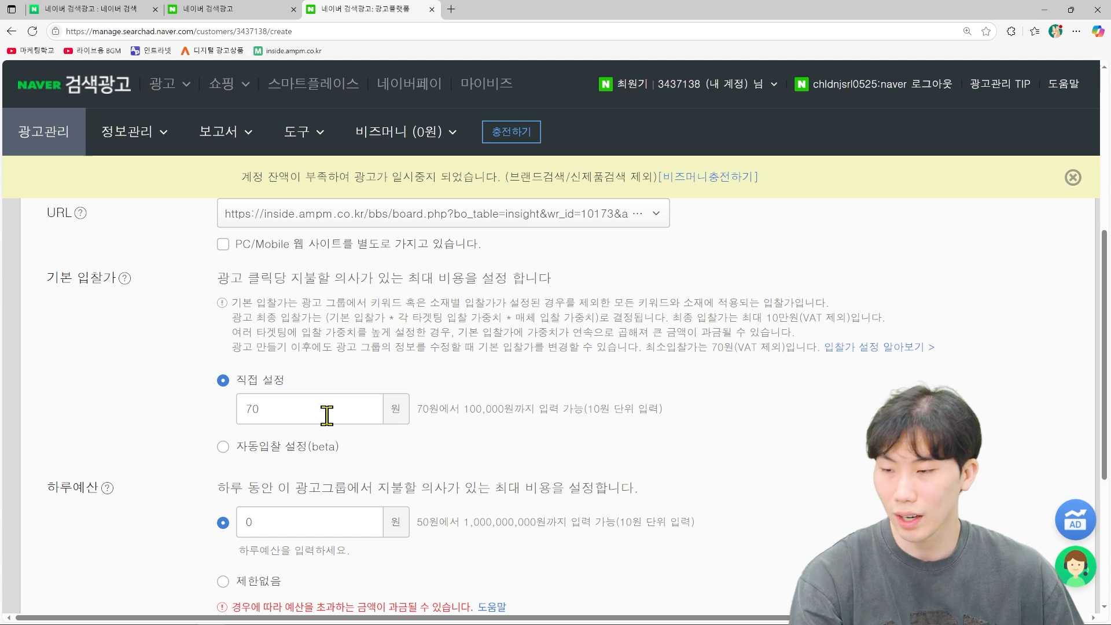
{"action": "scroll", "coordinate": [327, 415], "scroll_direction": "down", "scroll_amount": 3}
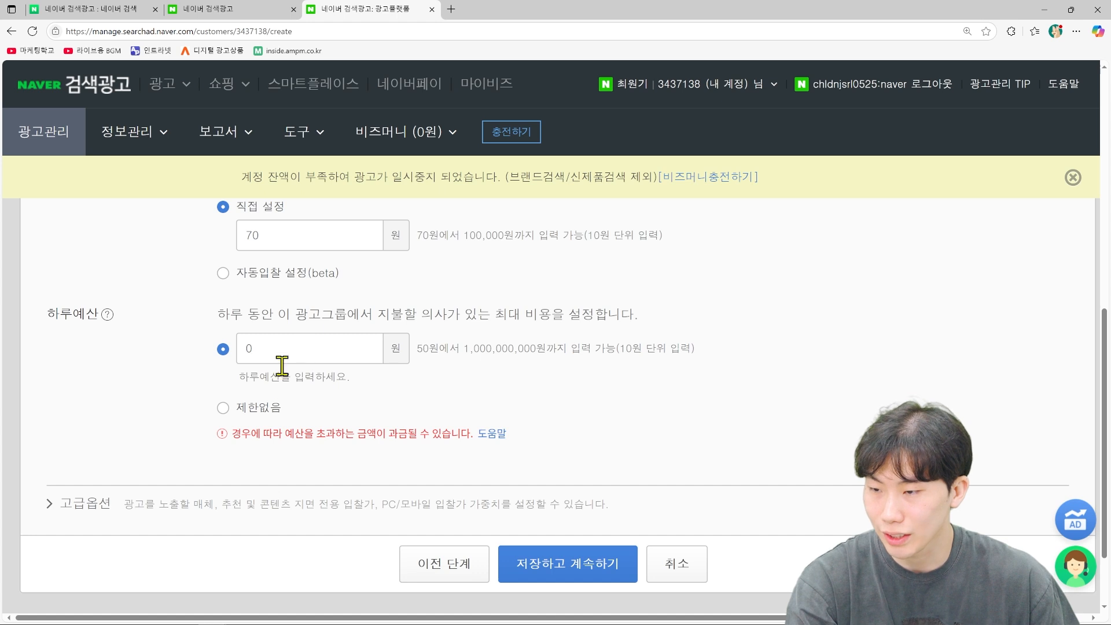
{"action": "left_click", "coordinate": [223, 409]}
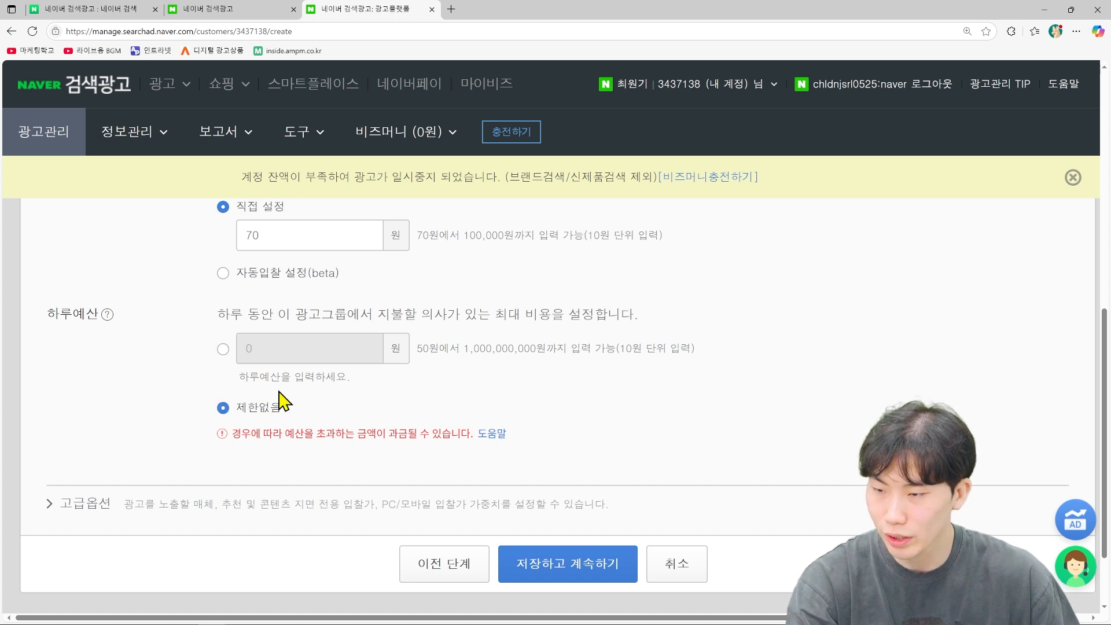
{"action": "left_click", "coordinate": [223, 350]}
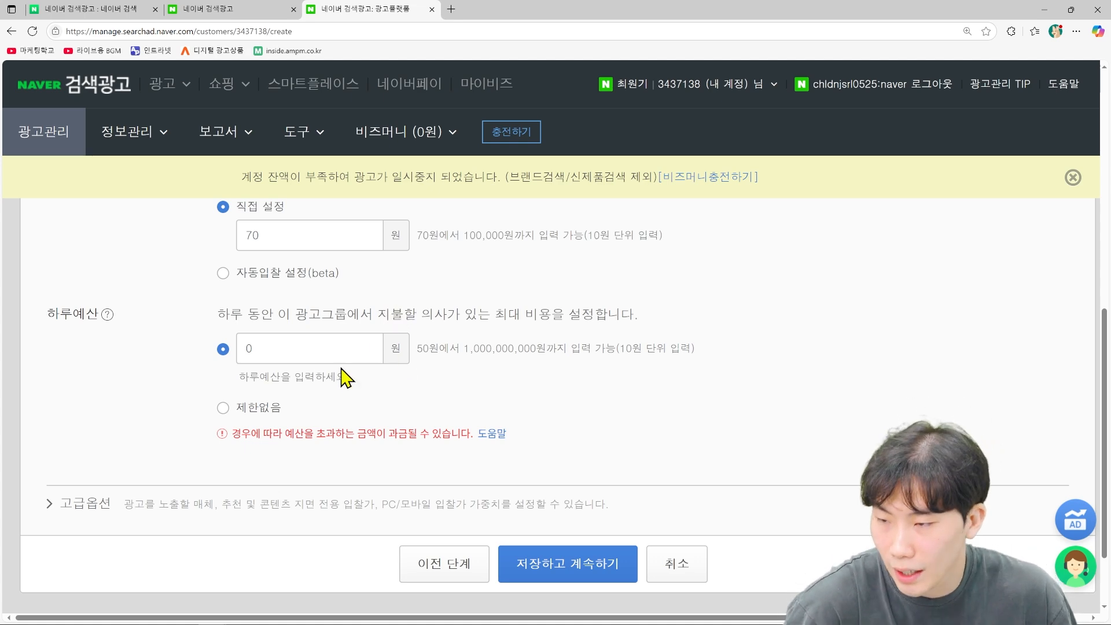
{"action": "scroll", "coordinate": [190, 428], "scroll_direction": "down", "scroll_amount": 1}
{"action": "left_click", "coordinate": [103, 446]}
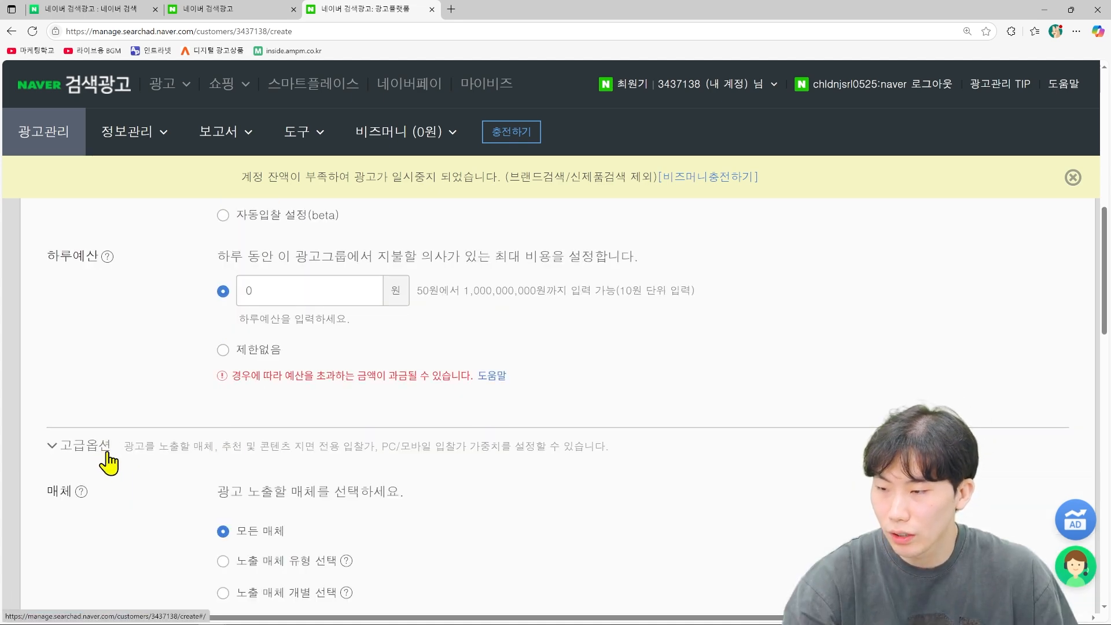
{"action": "scroll", "coordinate": [110, 463], "scroll_direction": "down", "scroll_amount": 2}
{"action": "scroll", "coordinate": [116, 457], "scroll_direction": "down", "scroll_amount": 5}
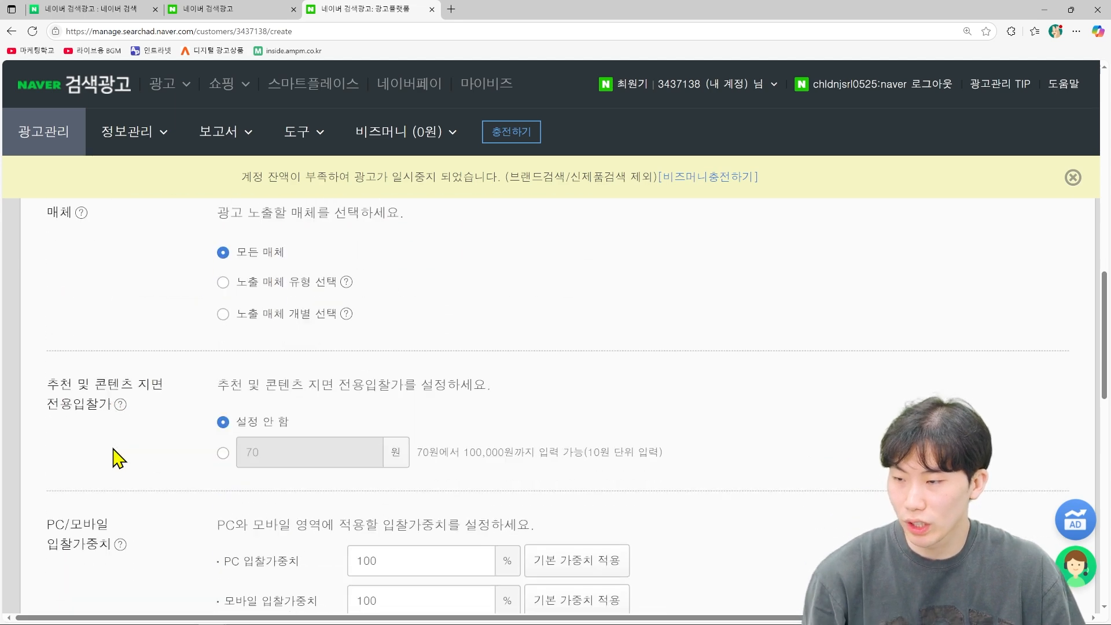
{"action": "scroll", "coordinate": [104, 434], "scroll_direction": "up", "scroll_amount": 6}
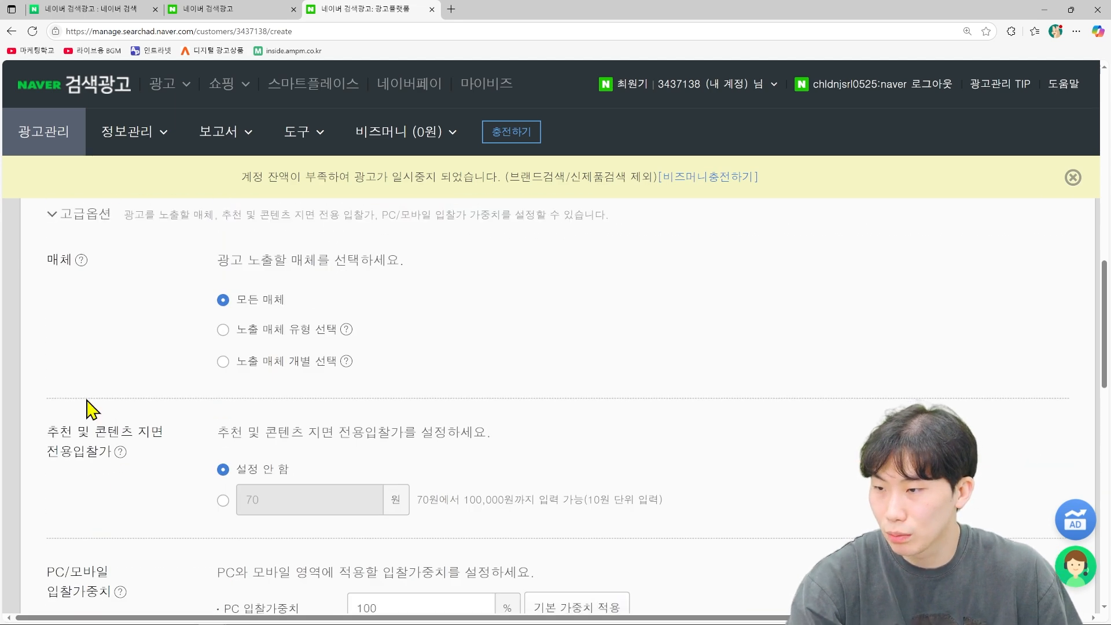
{"action": "left_click", "coordinate": [53, 331]}
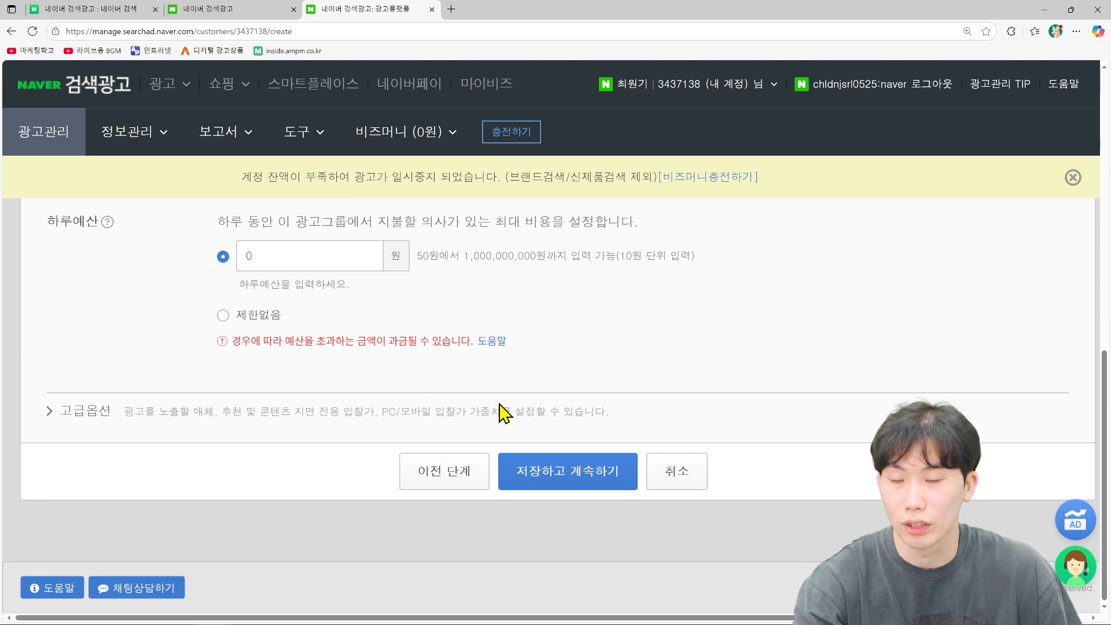
Step: Save the ad group and continue to the keyword step
{"action": "left_click", "coordinate": [562, 489]}
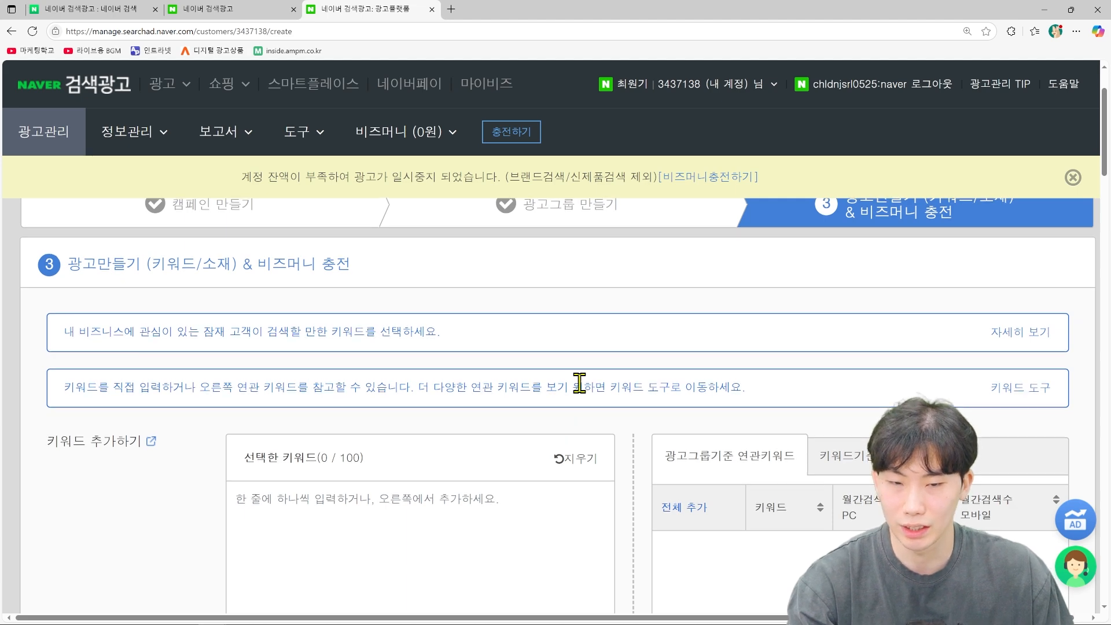
{"action": "scroll", "coordinate": [514, 408], "scroll_direction": "down", "scroll_amount": 5}
{"action": "scroll", "coordinate": [513, 411], "scroll_direction": "up", "scroll_amount": 2}
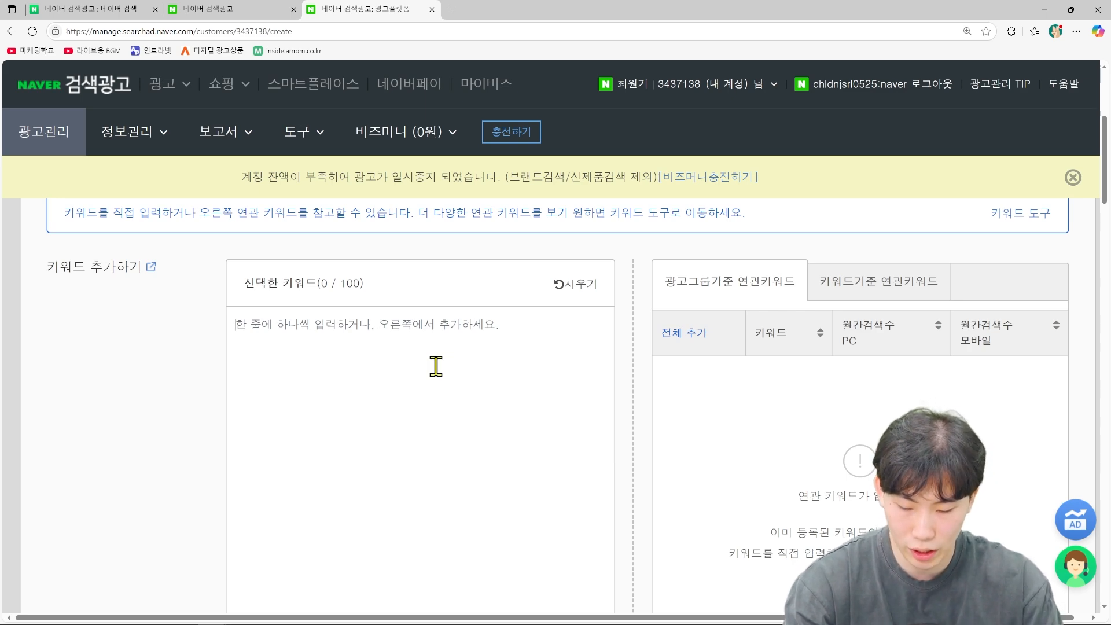
Step: Enter the keywords 마케터 and AMPM글로벌 마케터 on separate lines in the 선택한 키워드 box
{"action": "type", "text": "ZKA"}
{"action": "key", "text": "BackSpace"}
{"action": "key", "text": "BackSpace"}
{"action": "key", "text": "BackSpace"}
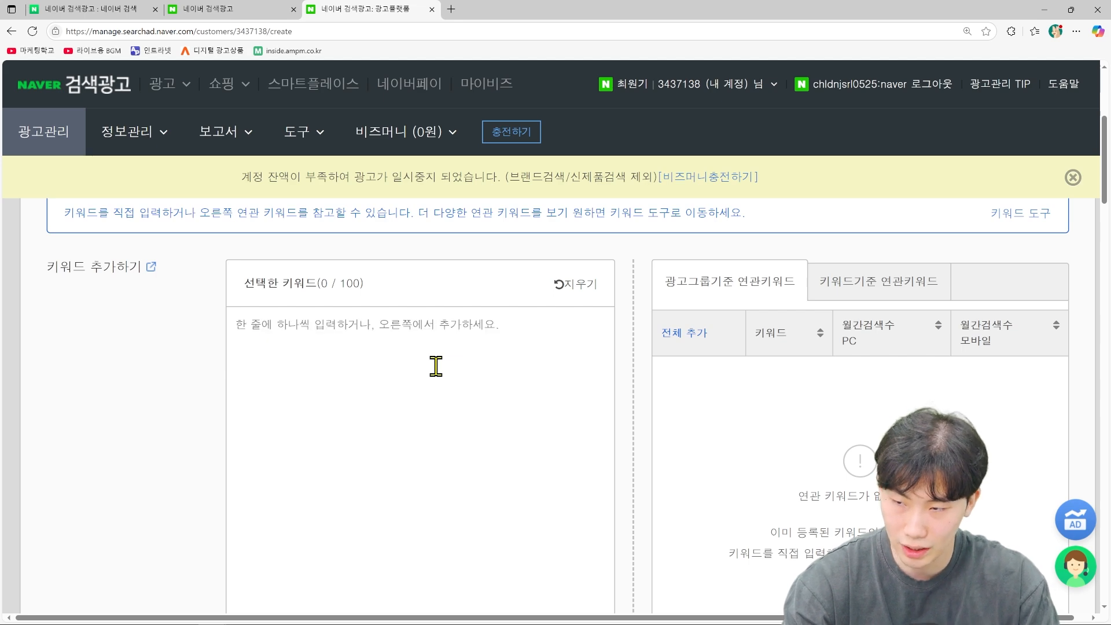
{"action": "type", "text": "마켙"}
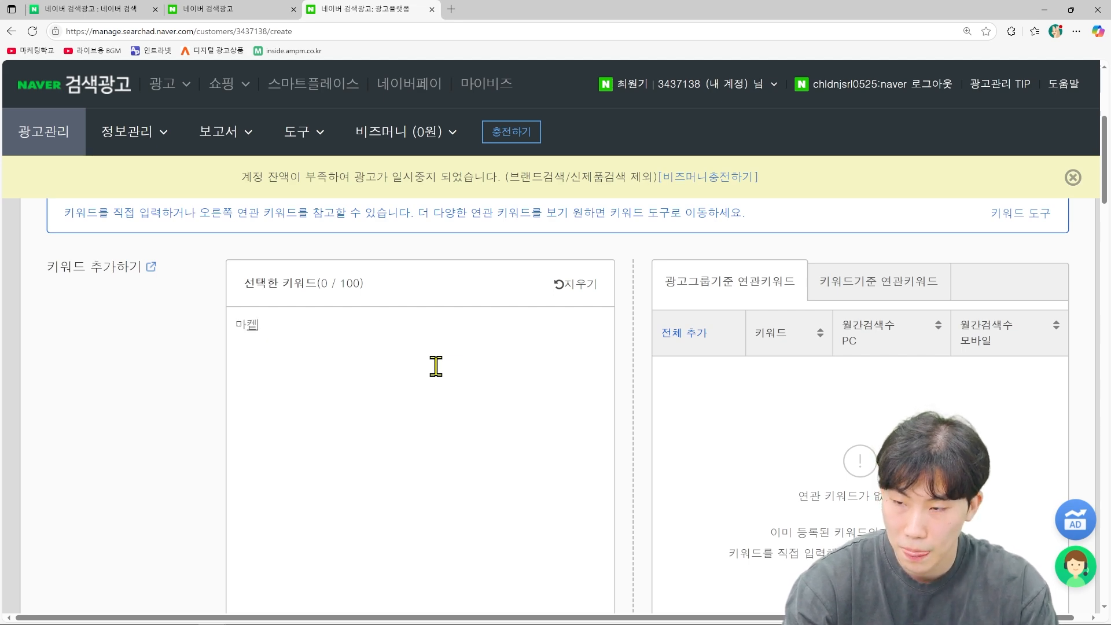
{"action": "type", "text": "ㅓ"}
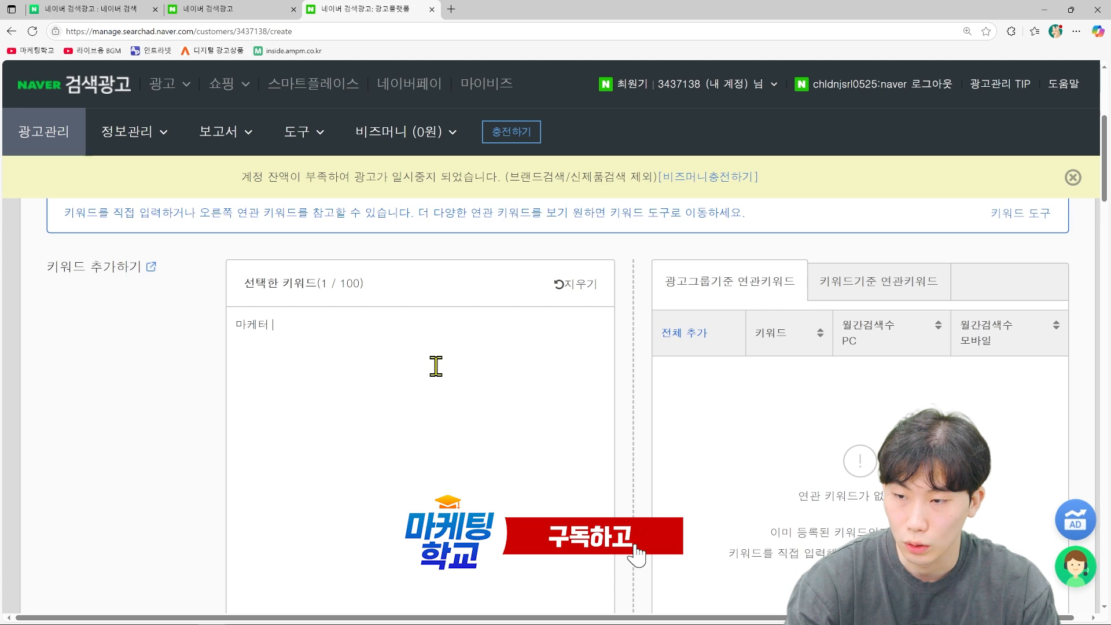
{"action": "type", "text": "AMPM"}
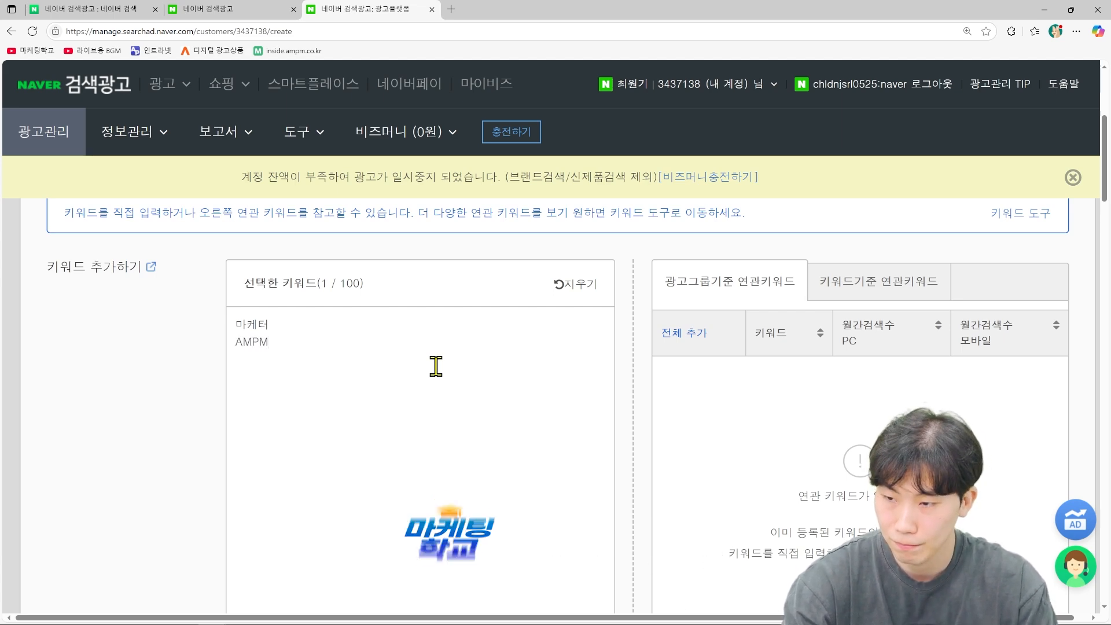
{"action": "type", "text": "글로벌 "}
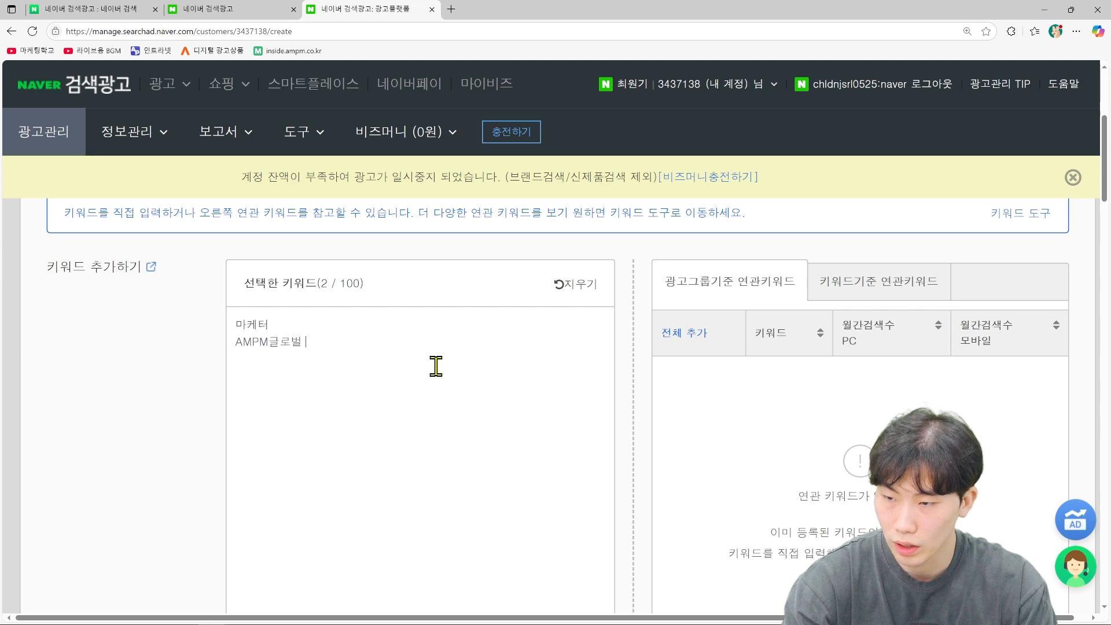
{"action": "type", "text": "맵케터"}
{"action": "key", "text": "Return"}
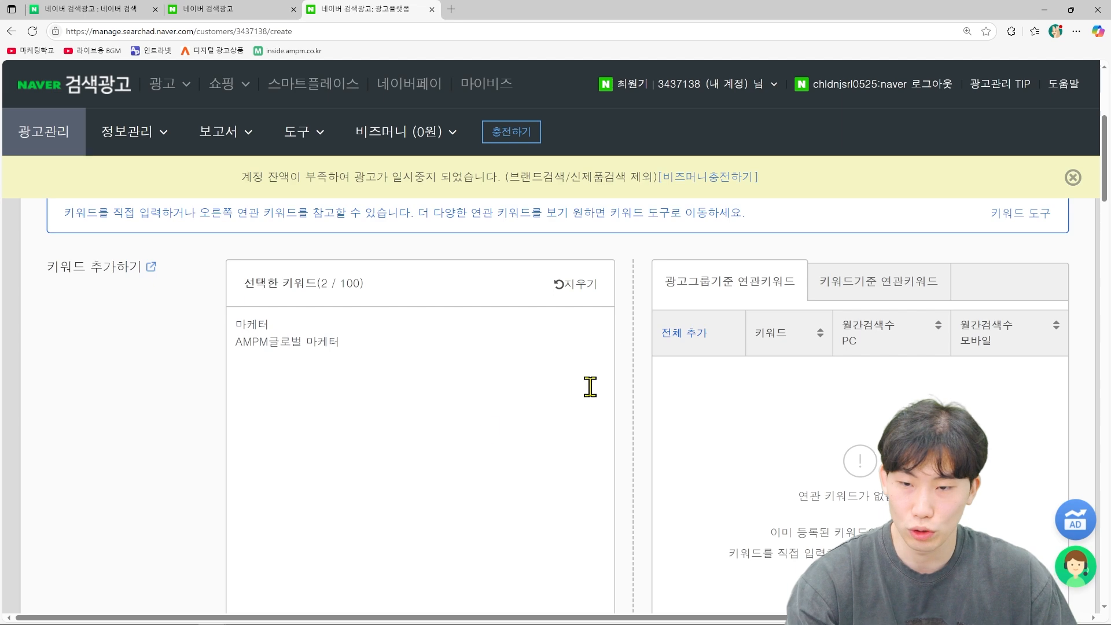
{"action": "scroll", "coordinate": [492, 428], "scroll_direction": "down", "scroll_amount": 2}
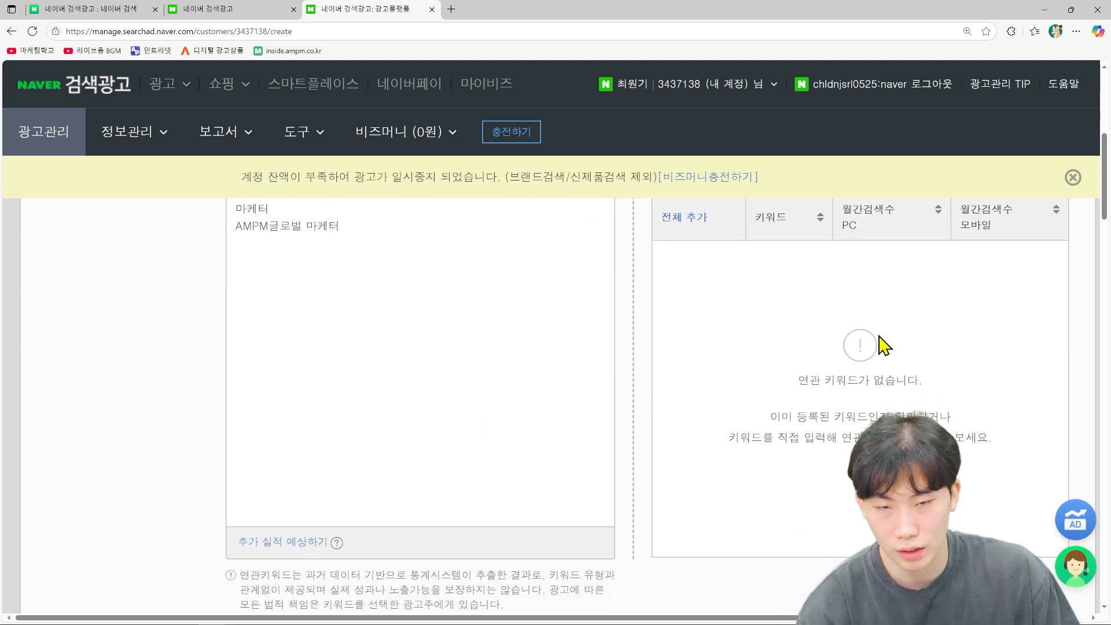
{"action": "scroll", "coordinate": [913, 408], "scroll_direction": "up", "scroll_amount": 1}
{"action": "scroll", "coordinate": [913, 407], "scroll_direction": "up", "scroll_amount": 1}
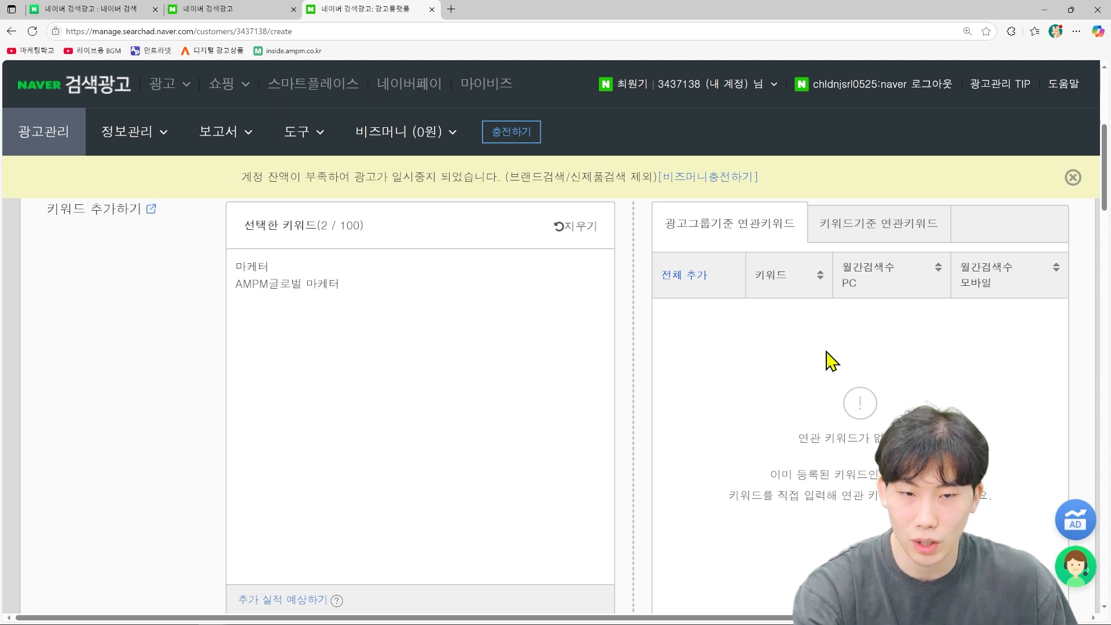
{"action": "scroll", "coordinate": [832, 361], "scroll_direction": "down", "scroll_amount": 1}
{"action": "scroll", "coordinate": [424, 436], "scroll_direction": "down", "scroll_amount": 2}
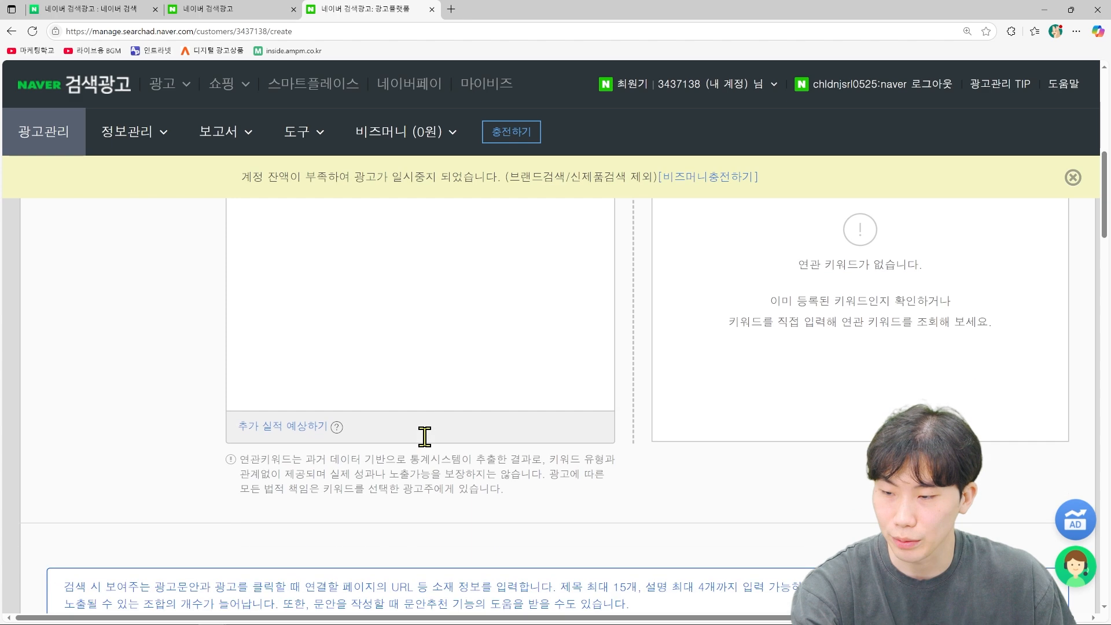
Step: Switch to a 단일형 single-type ad and scroll to its empty 제목 and 설명 fields
{"action": "scroll", "coordinate": [424, 436], "scroll_direction": "down", "scroll_amount": 6}
{"action": "scroll", "coordinate": [505, 447], "scroll_direction": "down", "scroll_amount": 2}
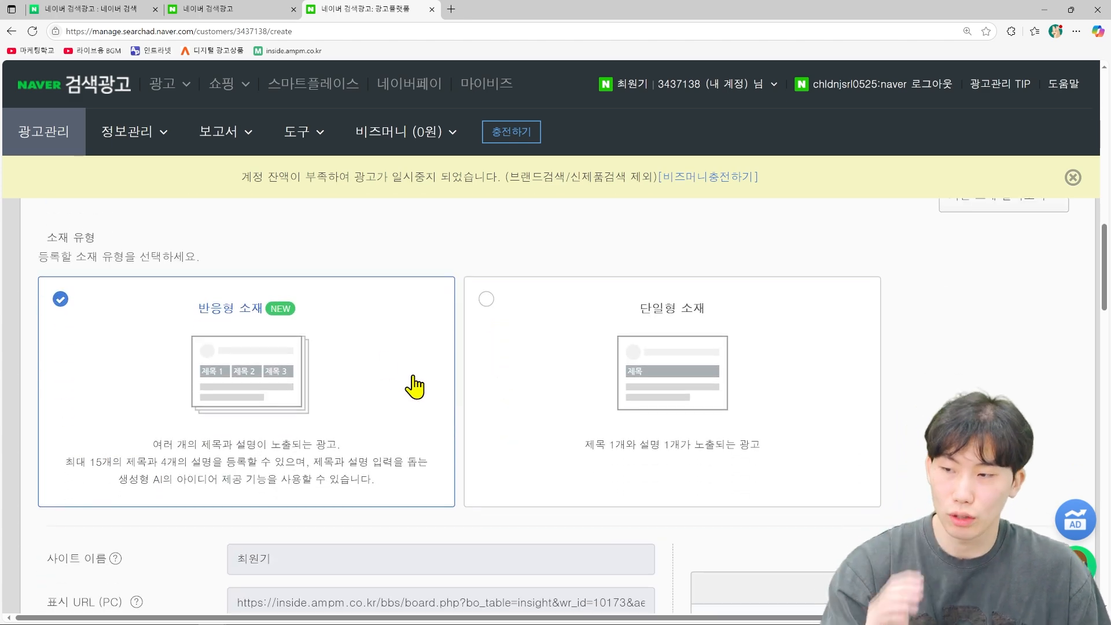
{"action": "left_click", "coordinate": [711, 399]}
{"action": "scroll", "coordinate": [713, 399], "scroll_direction": "down", "scroll_amount": 3}
{"action": "scroll", "coordinate": [712, 399], "scroll_direction": "up", "scroll_amount": 2}
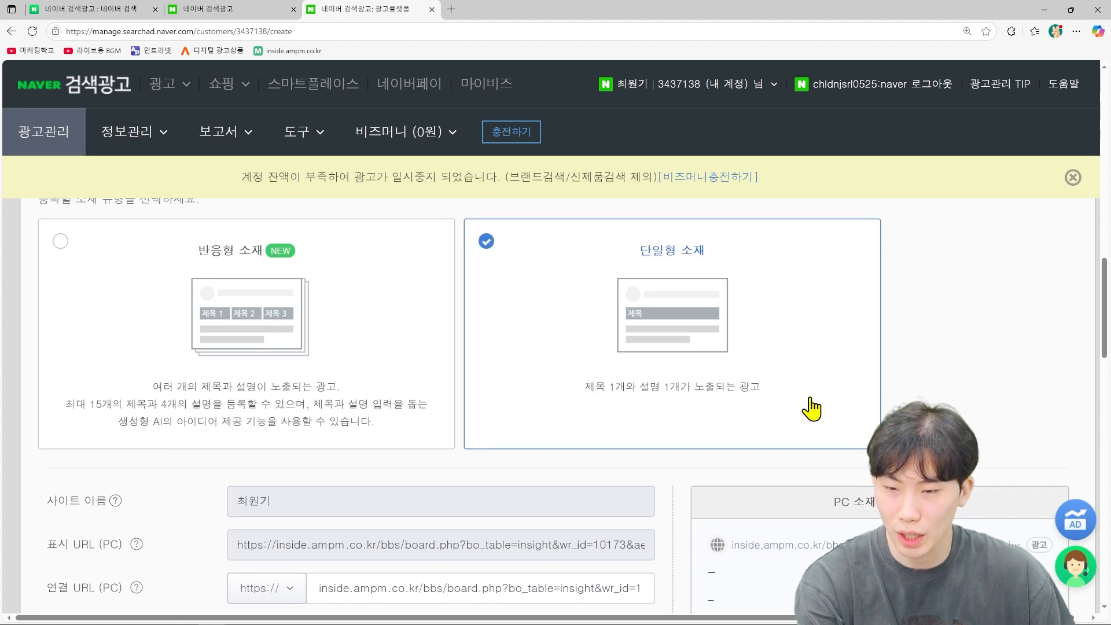
{"action": "scroll", "coordinate": [874, 416], "scroll_direction": "down", "scroll_amount": 2}
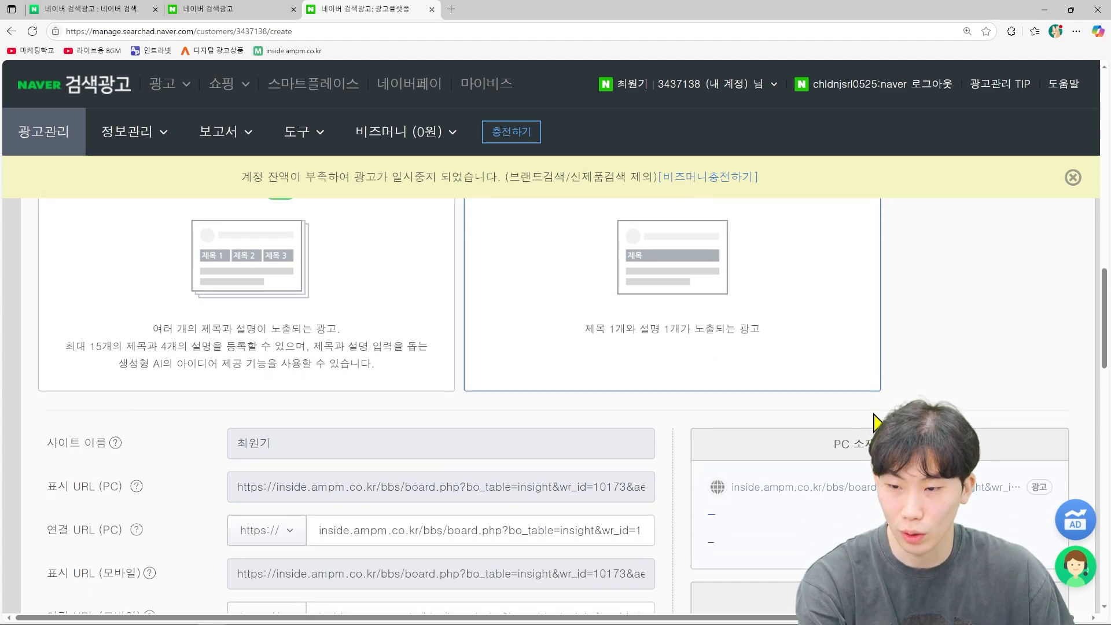
{"action": "scroll", "coordinate": [875, 418], "scroll_direction": "down", "scroll_amount": 1}
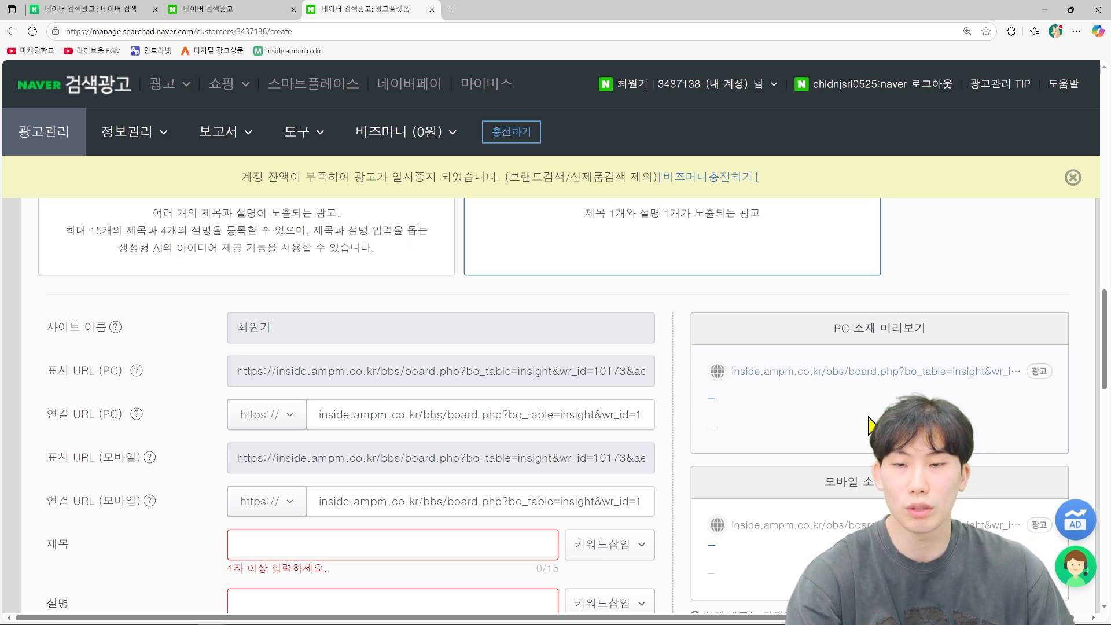
{"action": "scroll", "coordinate": [850, 379], "scroll_direction": "up", "scroll_amount": 1}
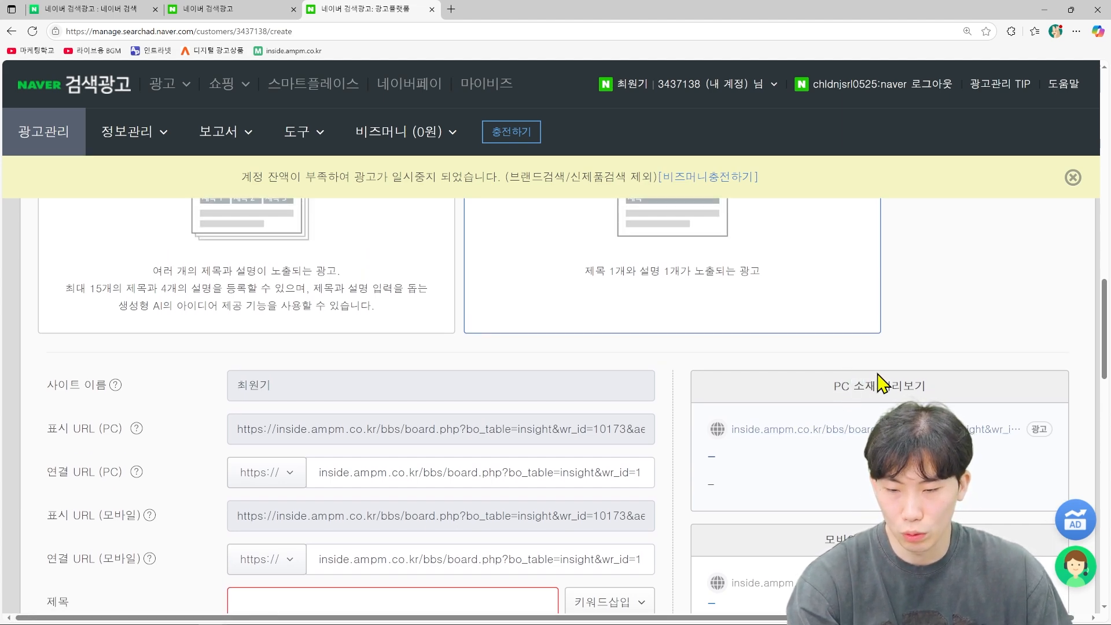
{"action": "scroll", "coordinate": [521, 461], "scroll_direction": "down", "scroll_amount": 1}
{"action": "scroll", "coordinate": [555, 431], "scroll_direction": "up", "scroll_amount": 1}
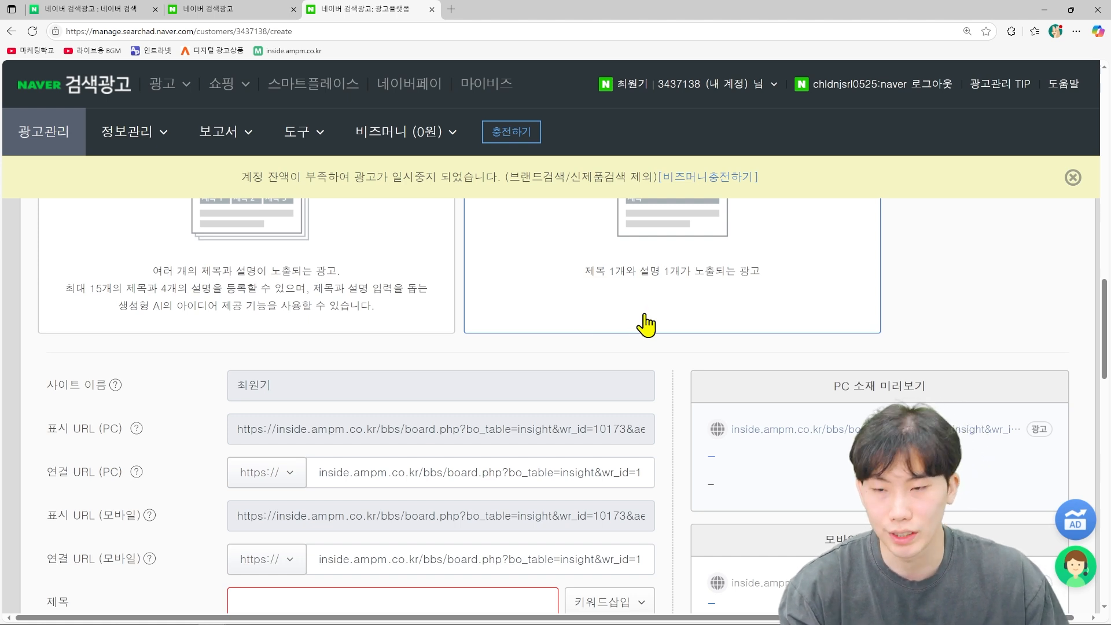
{"action": "scroll", "coordinate": [659, 313], "scroll_direction": "down", "scroll_amount": 1}
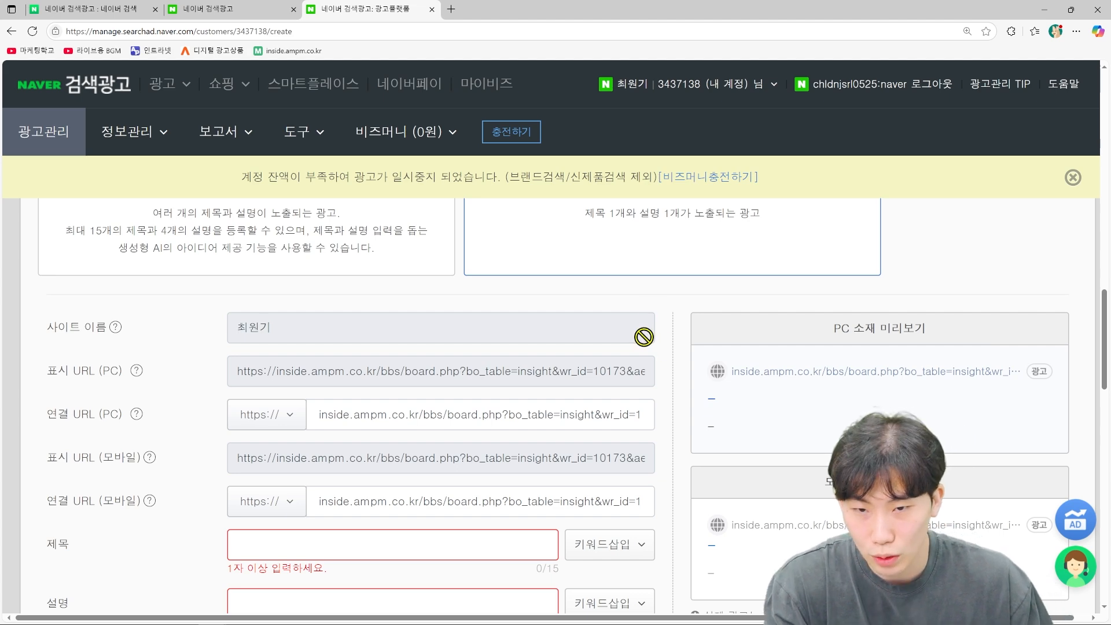
{"action": "scroll", "coordinate": [599, 359], "scroll_direction": "down", "scroll_amount": 2}
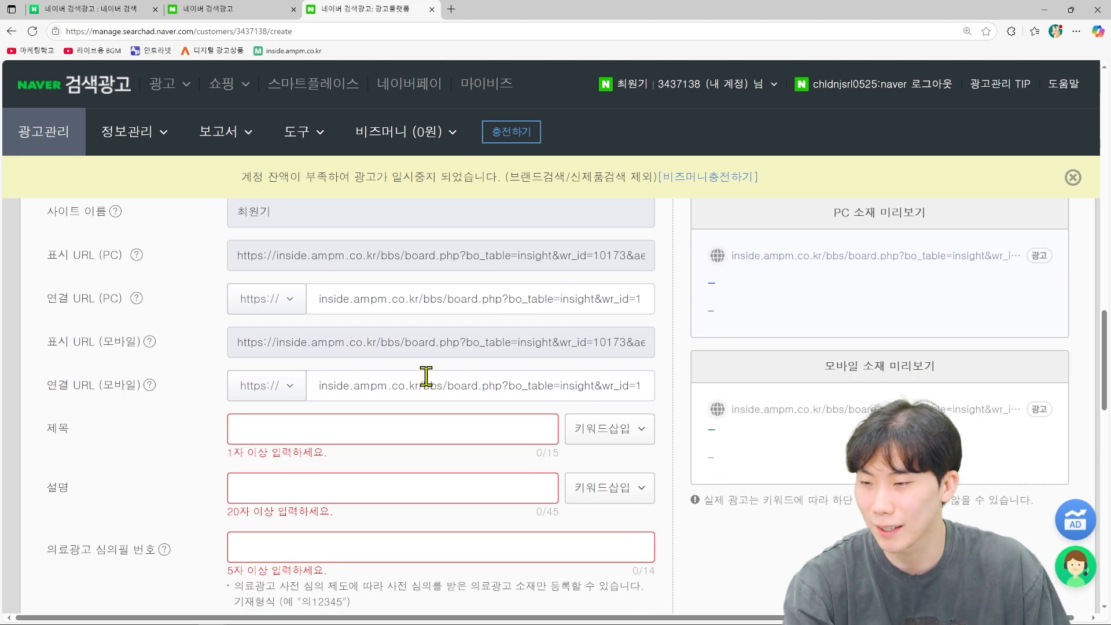
{"action": "left_click", "coordinate": [419, 428]}
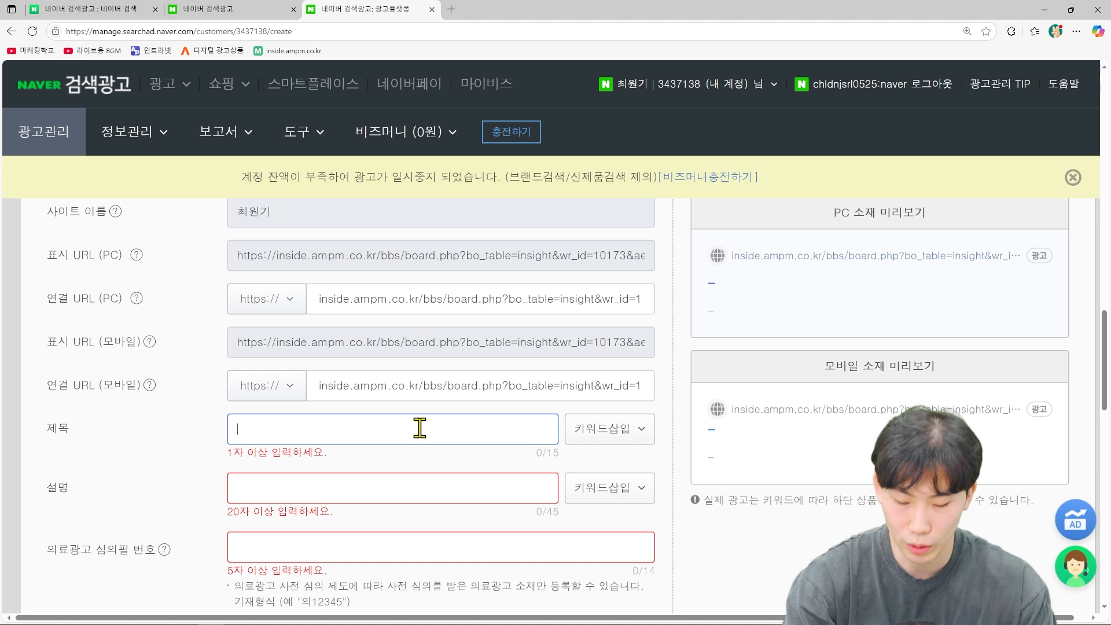
Step: Title the ad AMPM마케터 followed by the advertiser's name
{"action": "type", "text": "AMPM"}
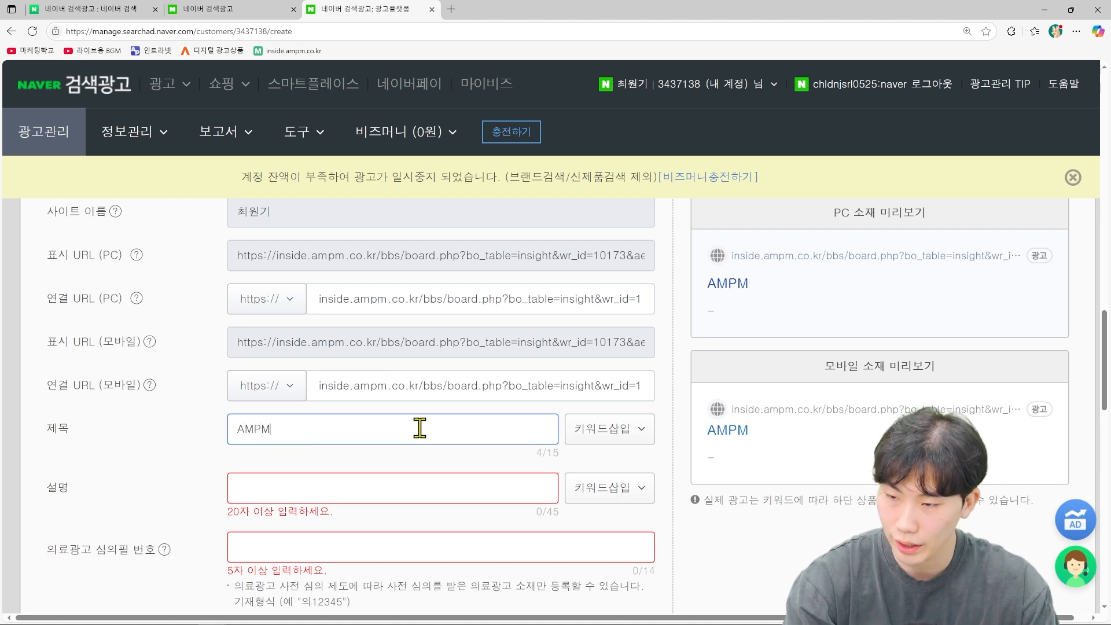
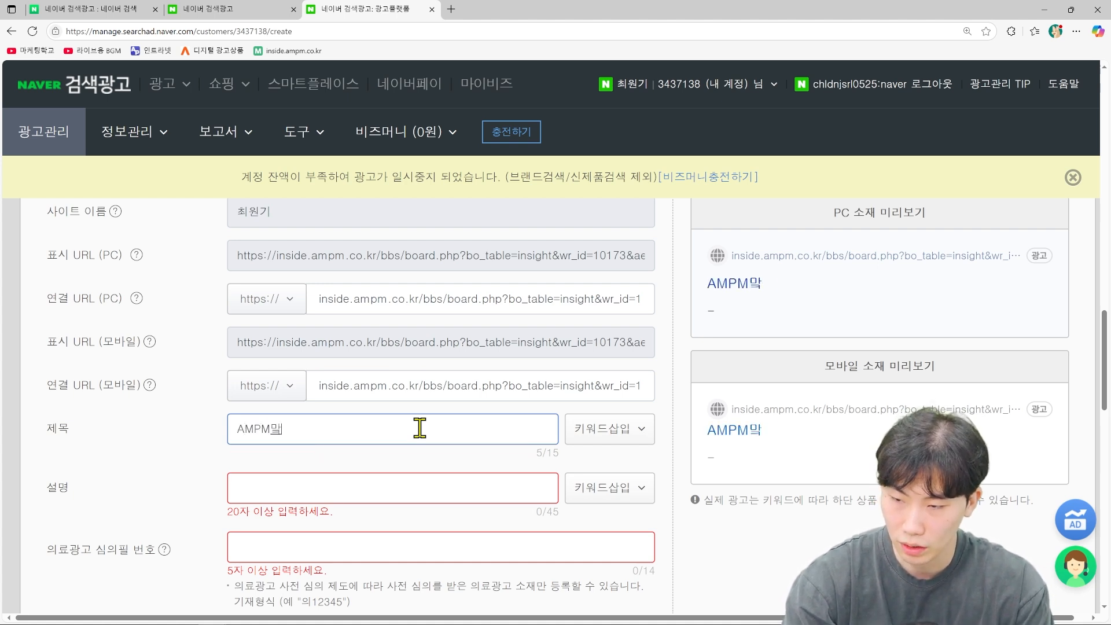
{"action": "type", "text": "ㅇㅜㄴㄱㅣ"}
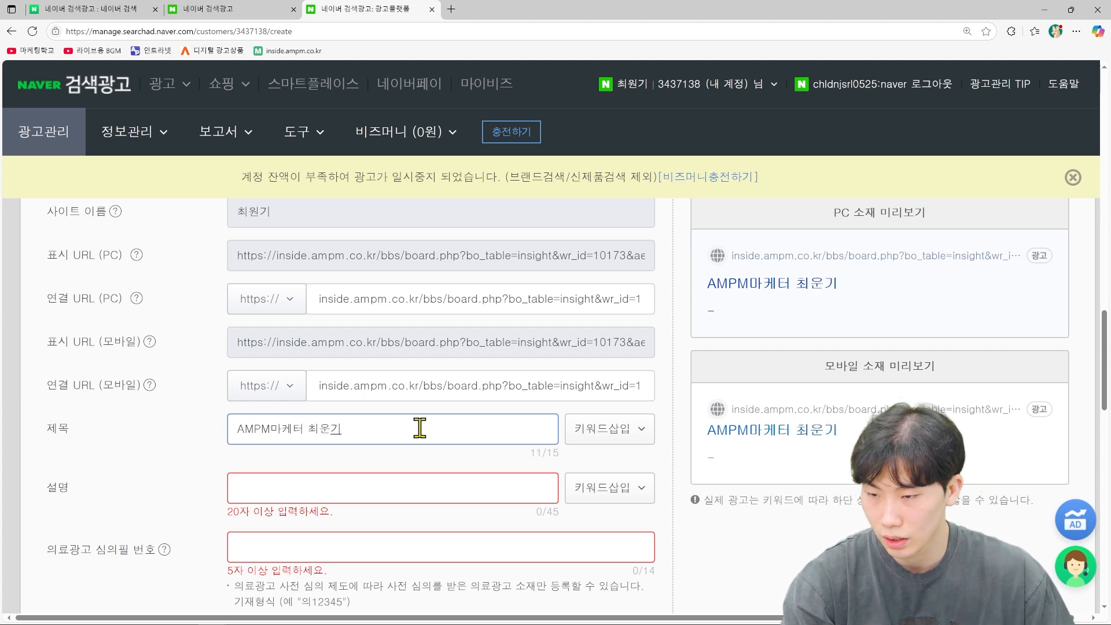
{"action": "key", "text": "BackSpace"}
{"action": "key", "text": "BackSpace"}
{"action": "key", "text": "BackSpace"}
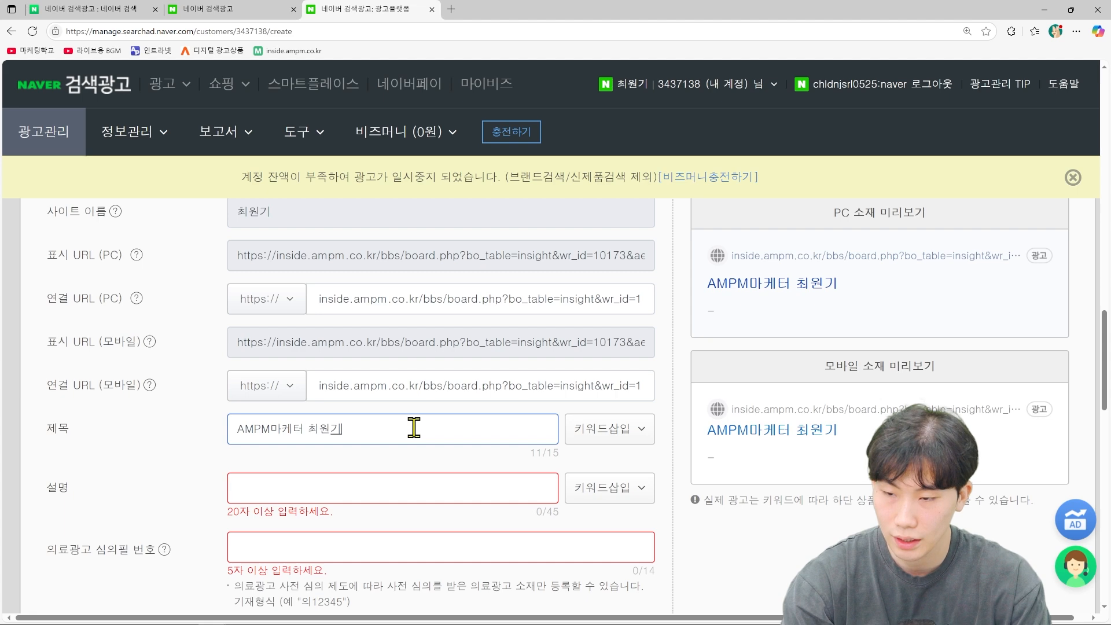
Step: Enter the description '네이버 대행 수수료 무료. 지금 바로 만나보세요.' and create the ad
{"action": "left_click", "coordinate": [378, 495]}
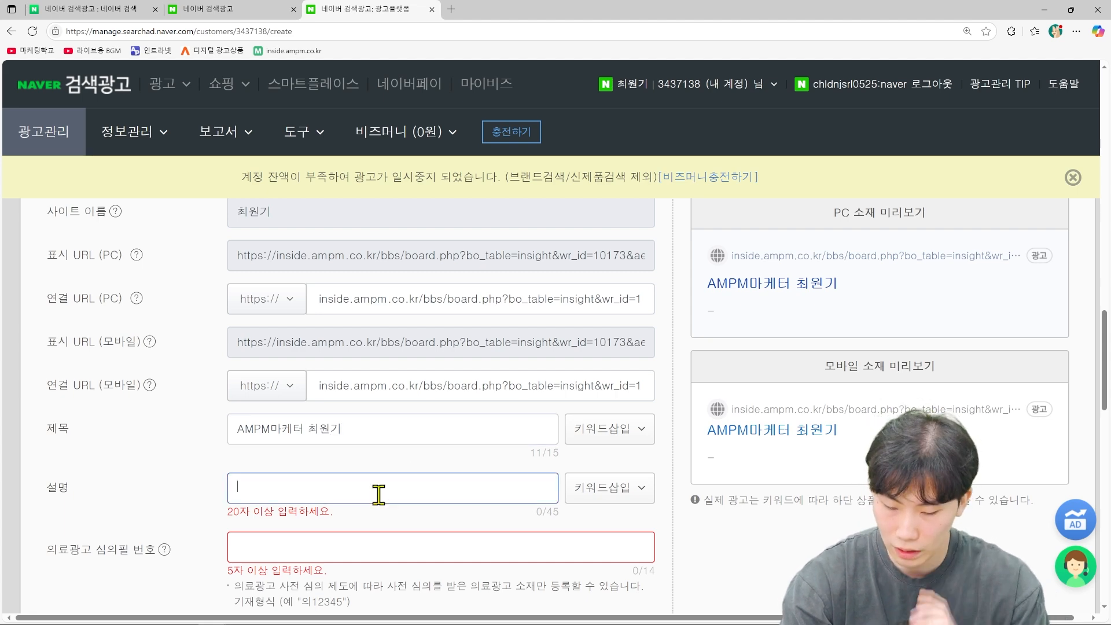
{"action": "type", "text": "ㄴㅔㅇㅣㅂㅓㅣ ㄷㅐㅎㅐㅇ ㅅㅜㅅㅜ"}
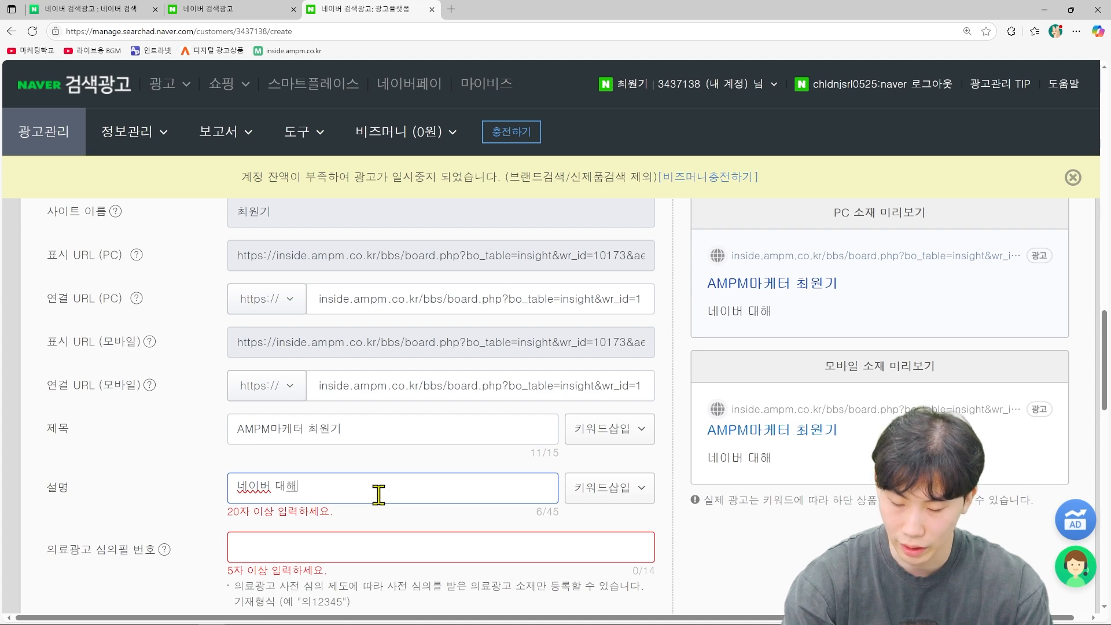
{"action": "type", "text": "ㄹㅛ ㅁㅜㄹㅛ"}
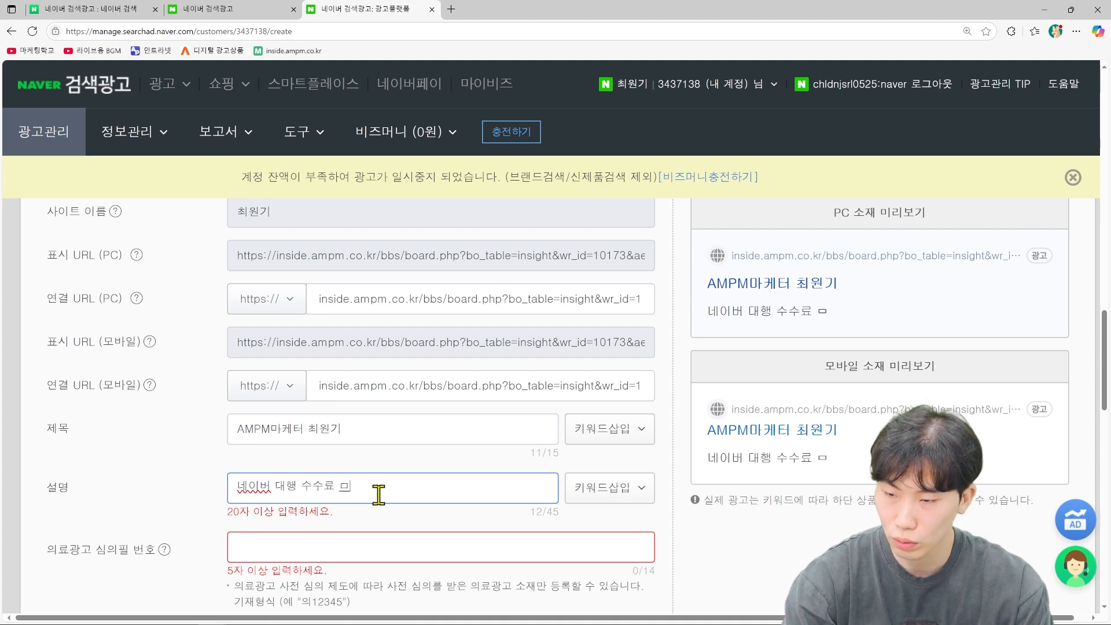
{"action": "type", "text": "지금 바로 만나"}
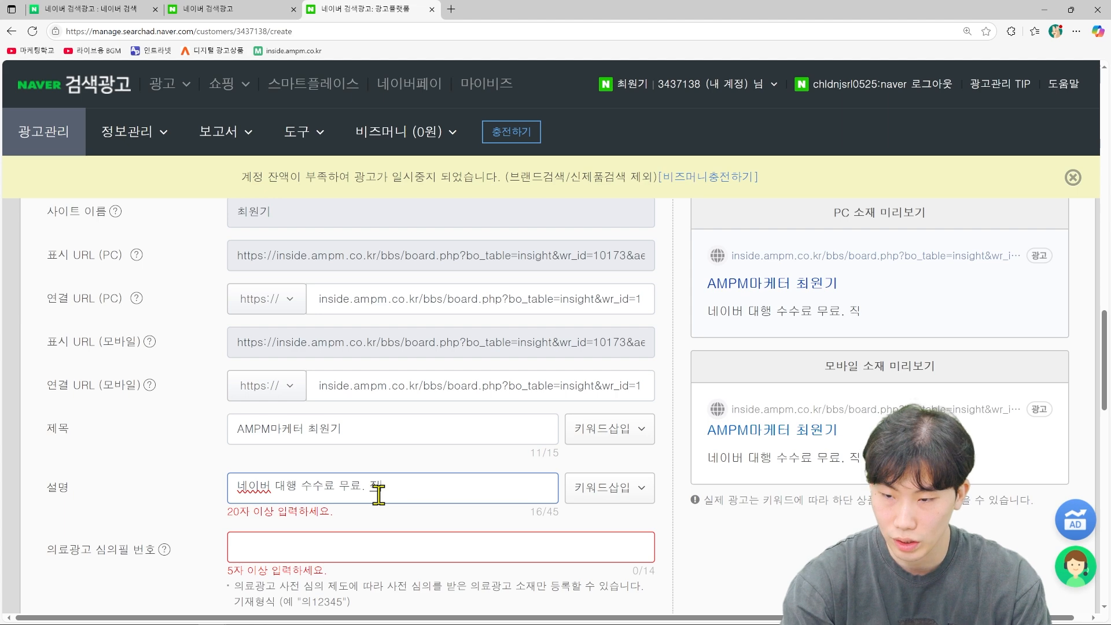
{"action": "type", "text": "보세요."}
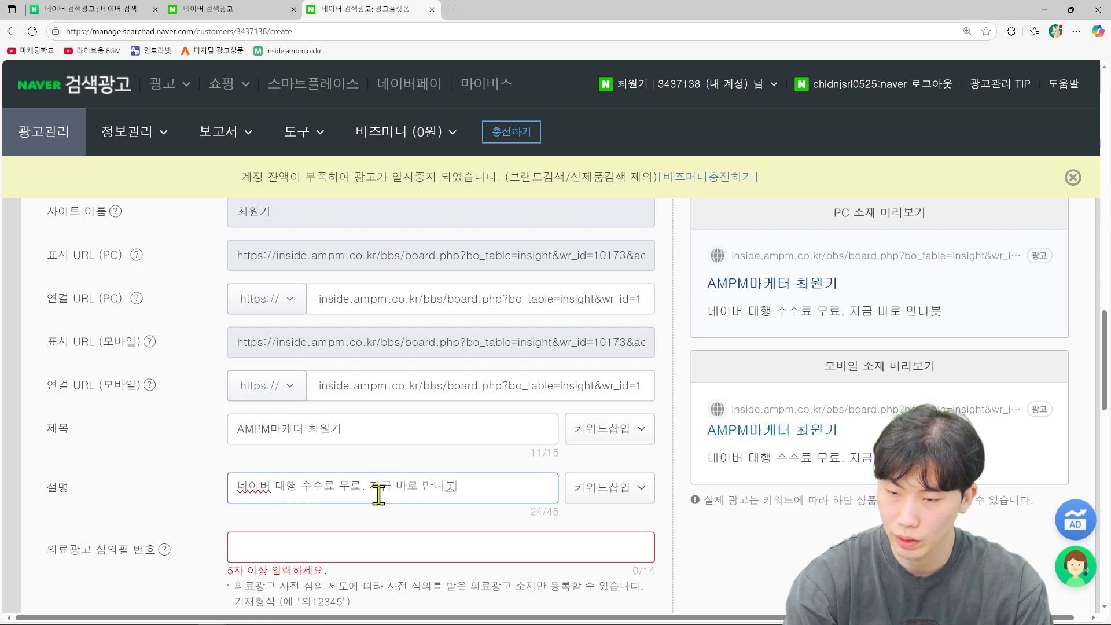
{"action": "scroll", "coordinate": [541, 520], "scroll_direction": "down", "scroll_amount": 7}
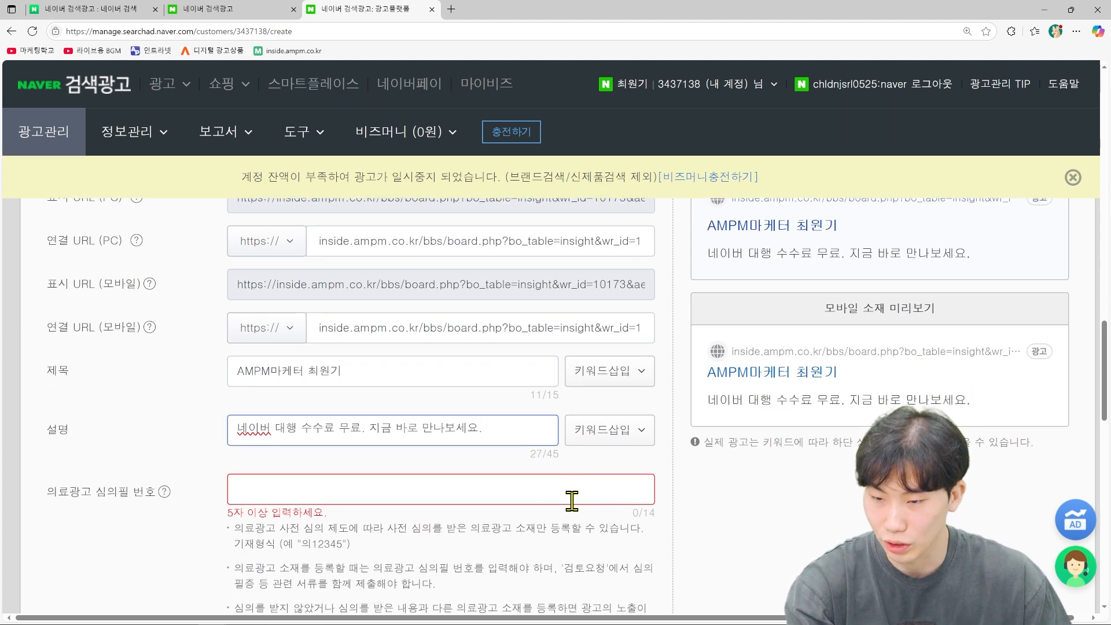
{"action": "scroll", "coordinate": [565, 523], "scroll_direction": "up", "scroll_amount": 4}
{"action": "left_click", "coordinate": [433, 383]}
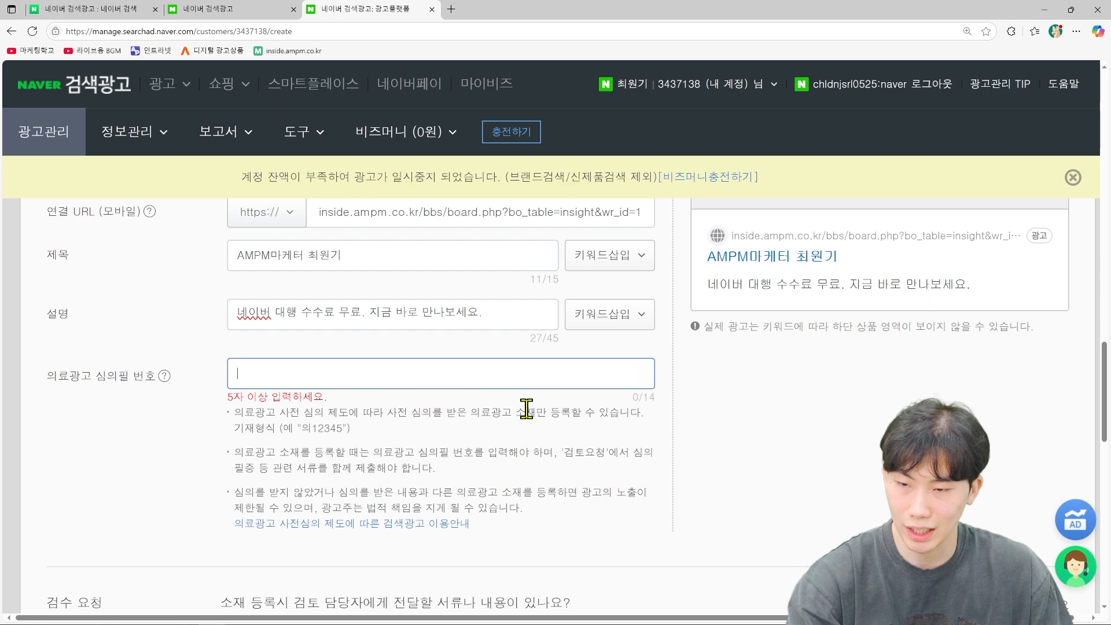
{"action": "scroll", "coordinate": [526, 408], "scroll_direction": "down", "scroll_amount": 12}
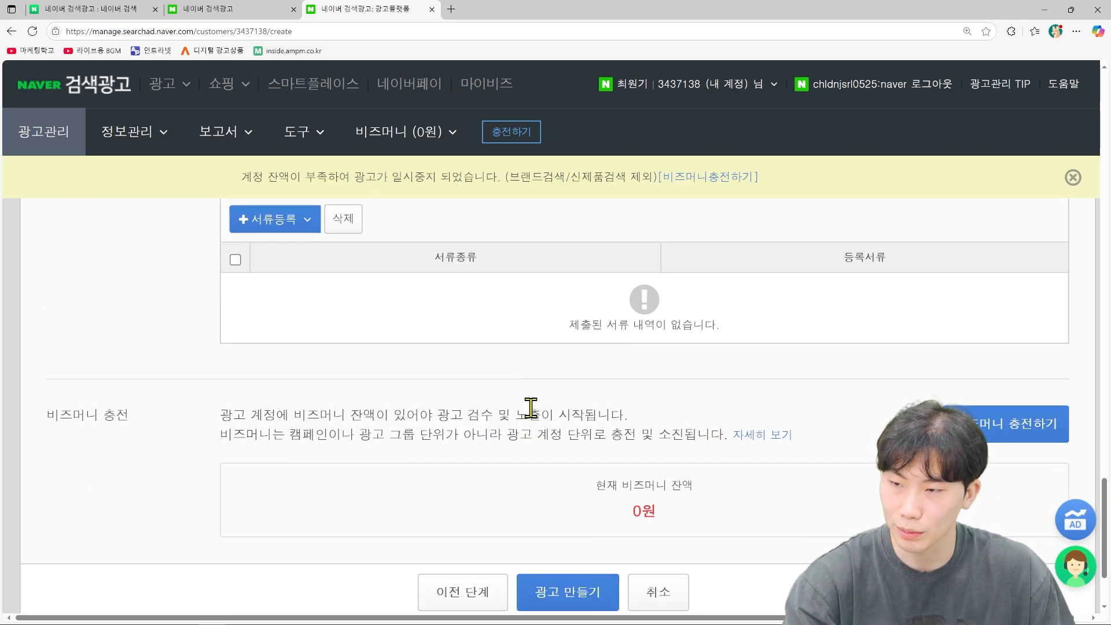
{"action": "left_click", "coordinate": [550, 463]}
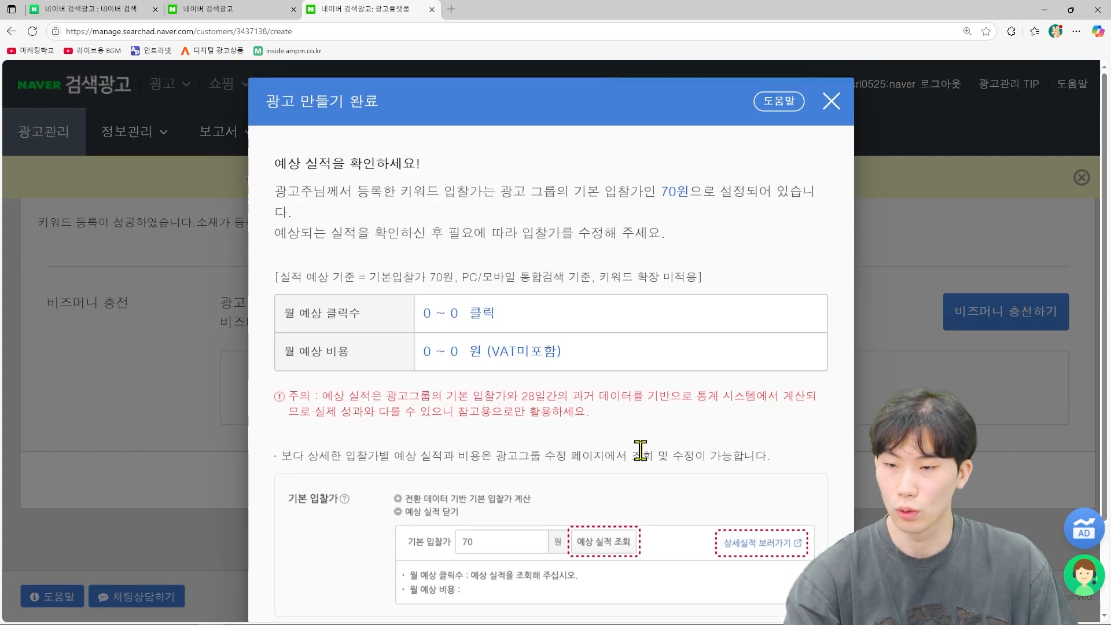
Step: Dismiss the ad creation summary and open the new campaign's overview page
{"action": "scroll", "coordinate": [717, 463], "scroll_direction": "down", "scroll_amount": 3}
{"action": "left_click", "coordinate": [673, 496]}
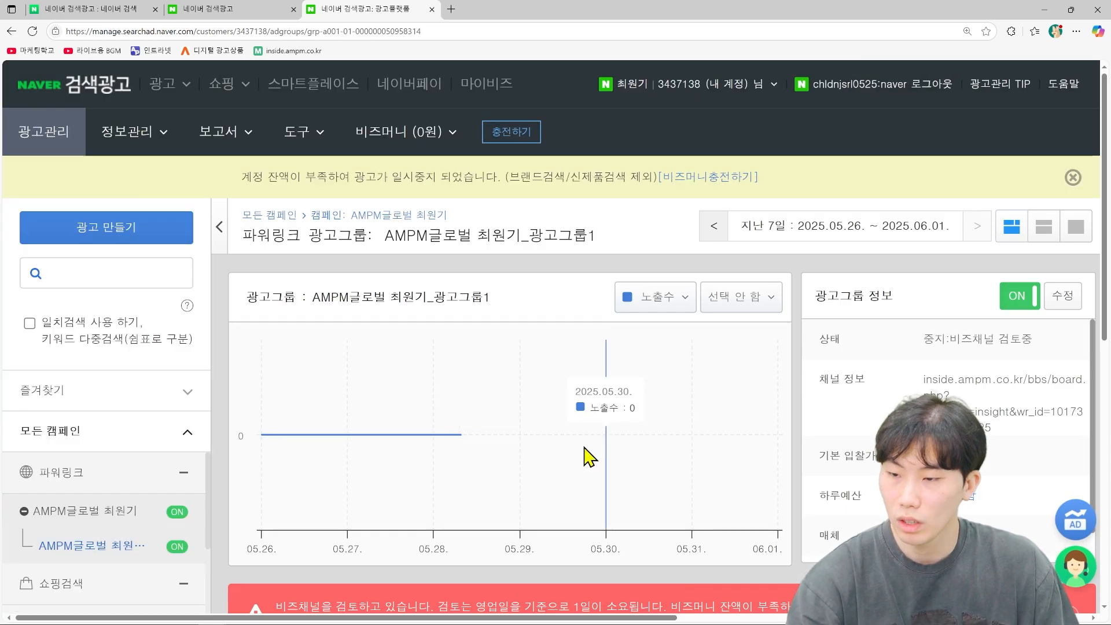
{"action": "scroll", "coordinate": [587, 456], "scroll_direction": "down", "scroll_amount": 2}
{"action": "scroll", "coordinate": [587, 455], "scroll_direction": "down", "scroll_amount": 6}
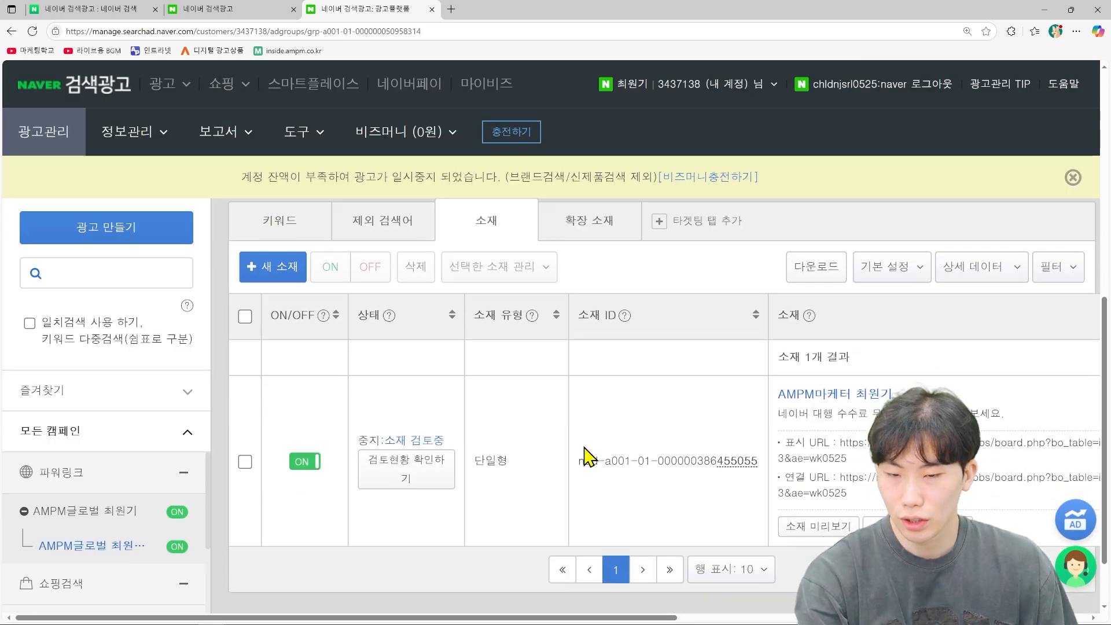
{"action": "left_click", "coordinate": [81, 513]}
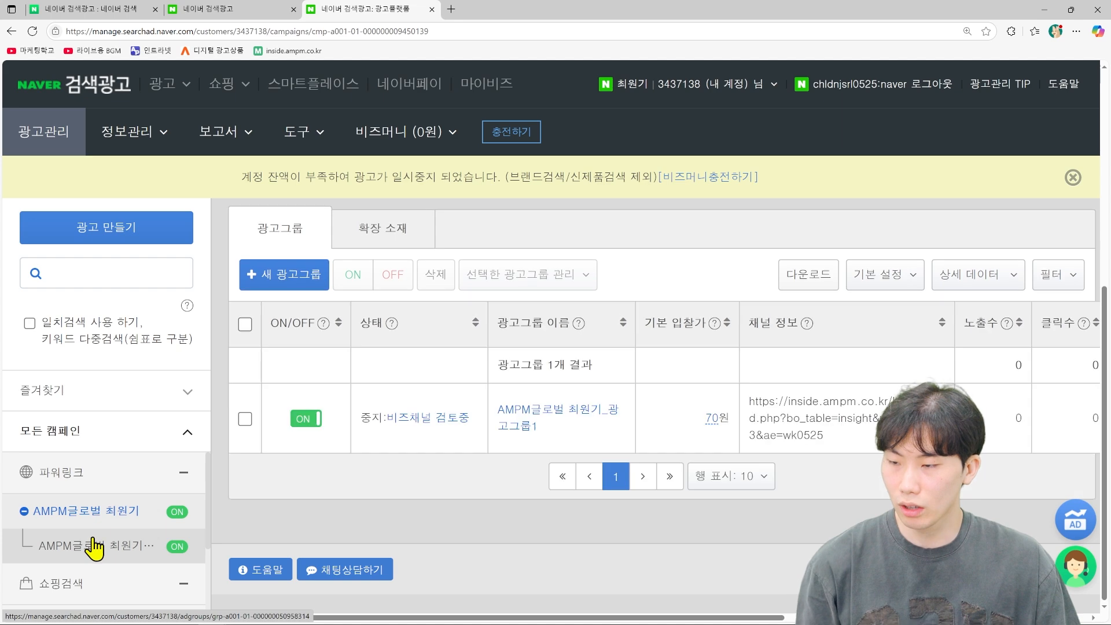
{"action": "scroll", "coordinate": [248, 292], "scroll_direction": "up", "scroll_amount": 6}
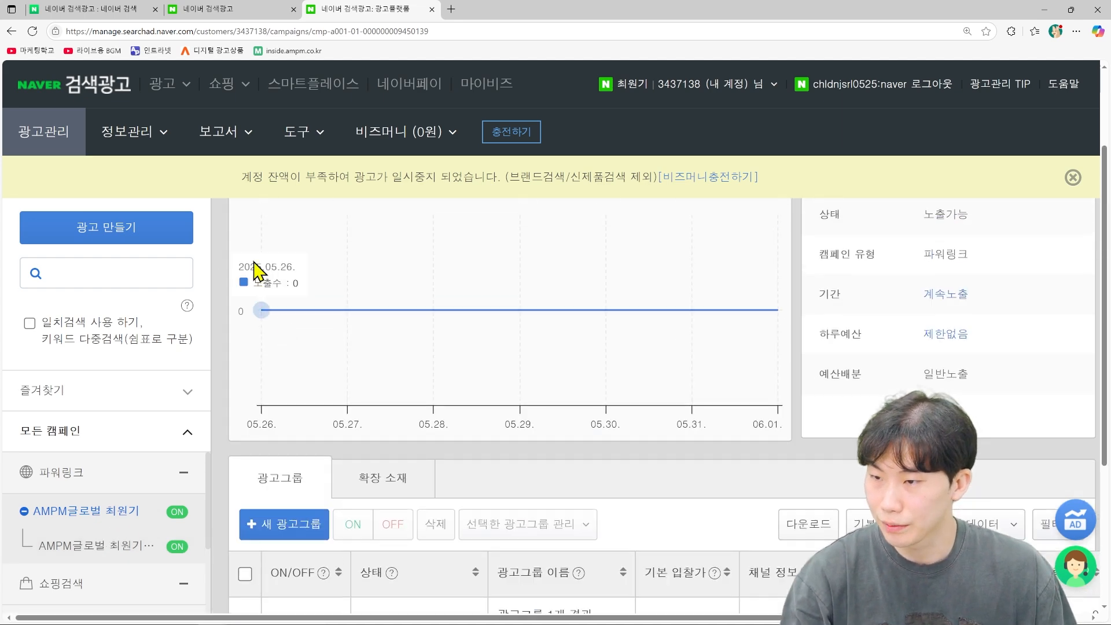
{"action": "left_click", "coordinate": [219, 243]}
{"action": "scroll", "coordinate": [390, 397], "scroll_direction": "down", "scroll_amount": 6}
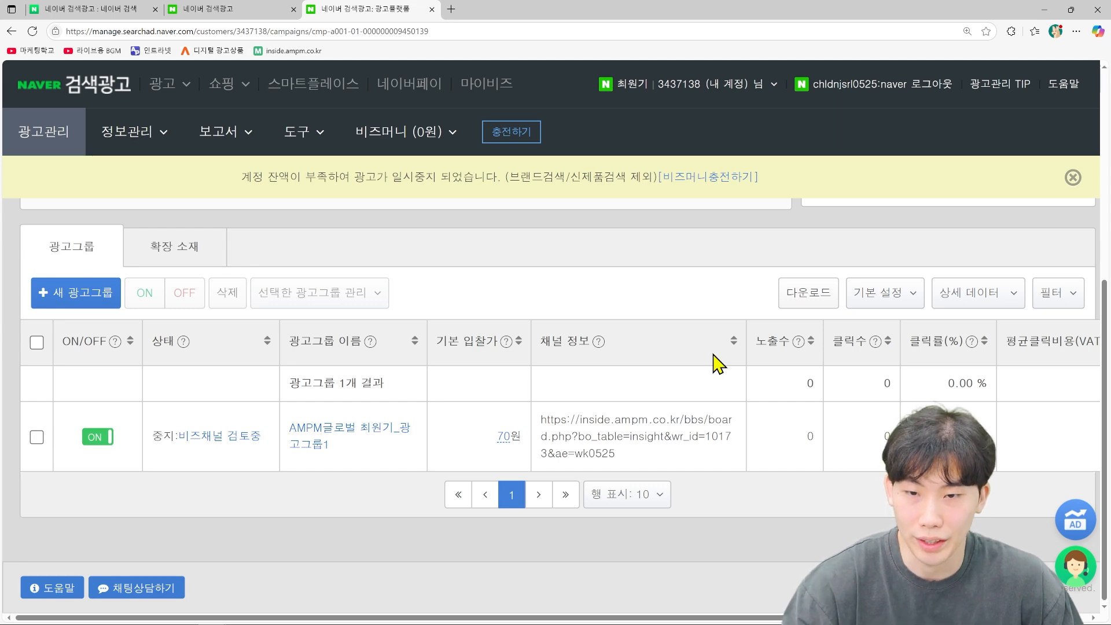
Step: Open the ad group details and preview the new ad's PC and mobile versions
{"action": "scroll", "coordinate": [717, 364], "scroll_direction": "up", "scroll_amount": 5}
{"action": "scroll", "coordinate": [706, 442], "scroll_direction": "down", "scroll_amount": 3}
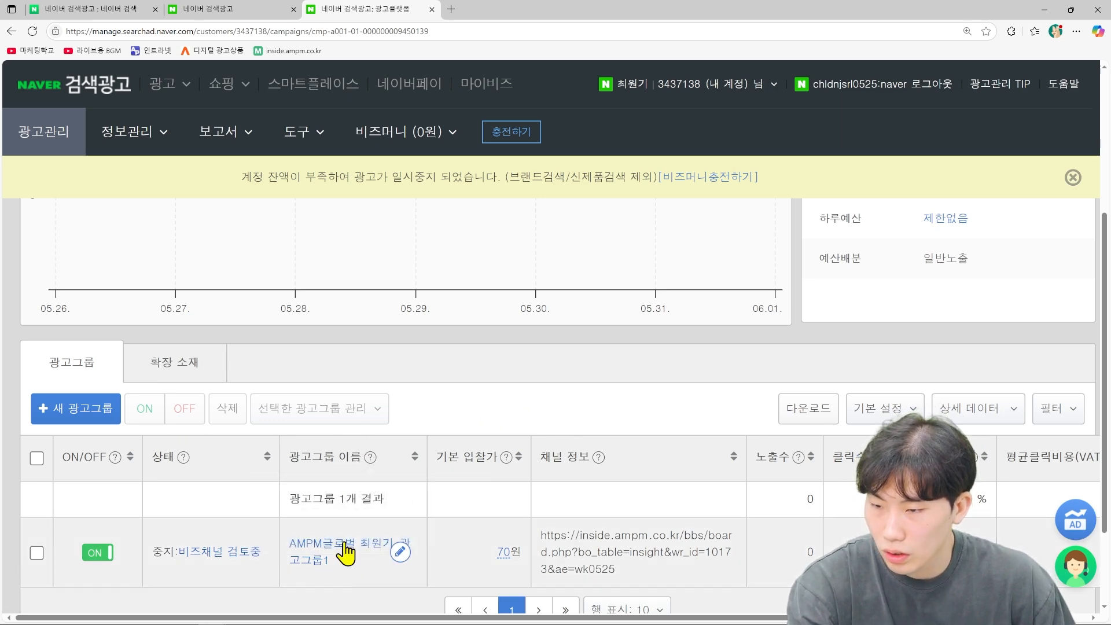
{"action": "left_click", "coordinate": [327, 560]}
{"action": "scroll", "coordinate": [469, 514], "scroll_direction": "down", "scroll_amount": 7}
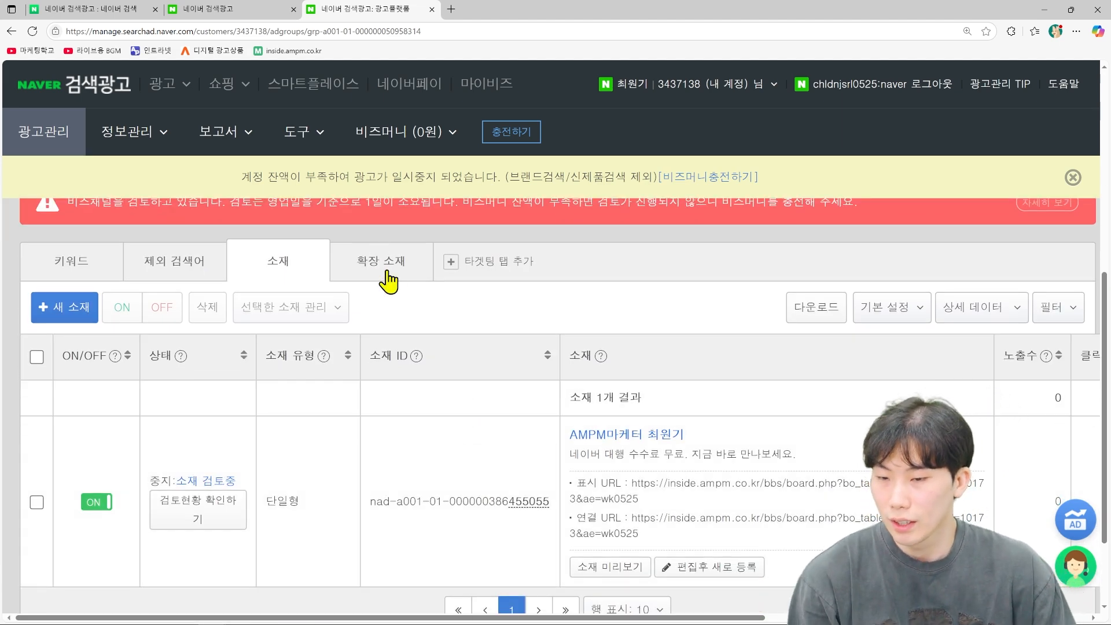
{"action": "left_click", "coordinate": [637, 570]}
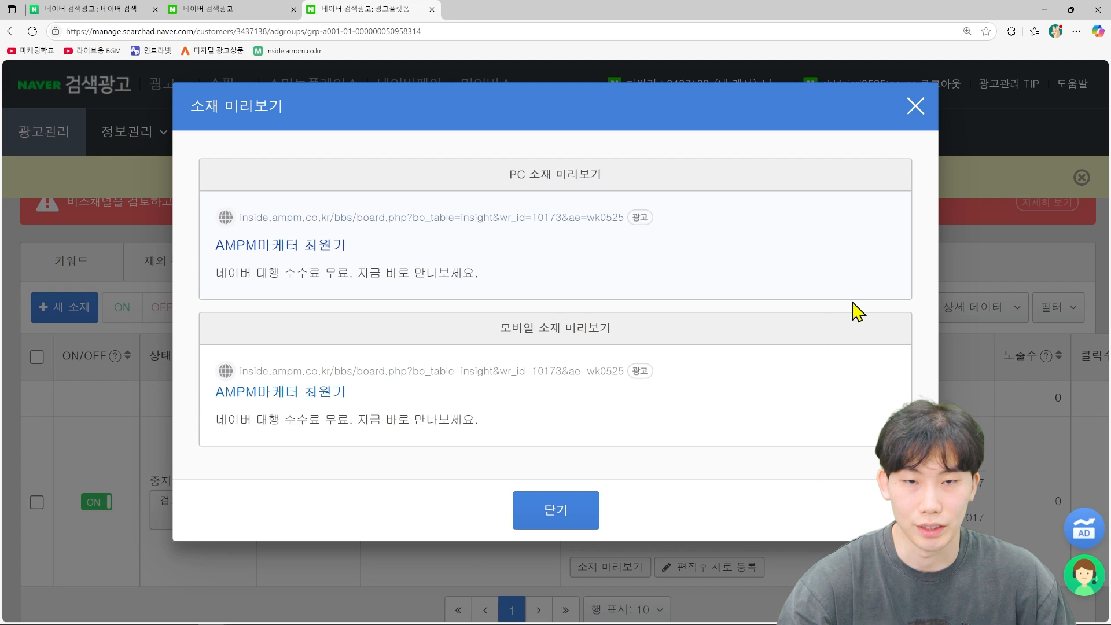
{"action": "left_click", "coordinate": [915, 107]}
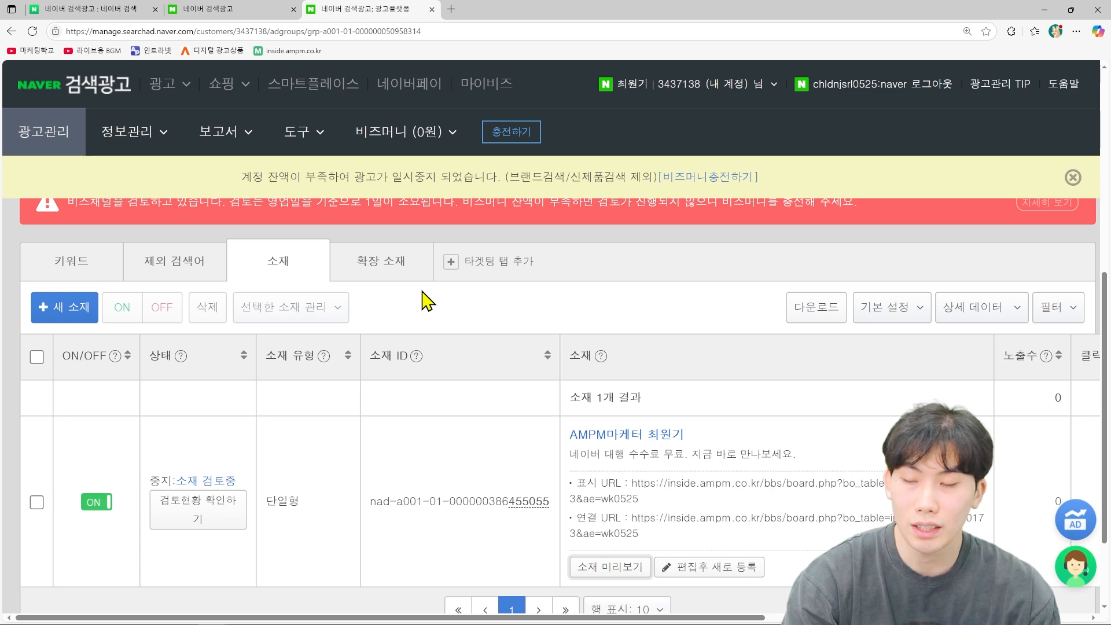
{"action": "left_click", "coordinate": [393, 285]}
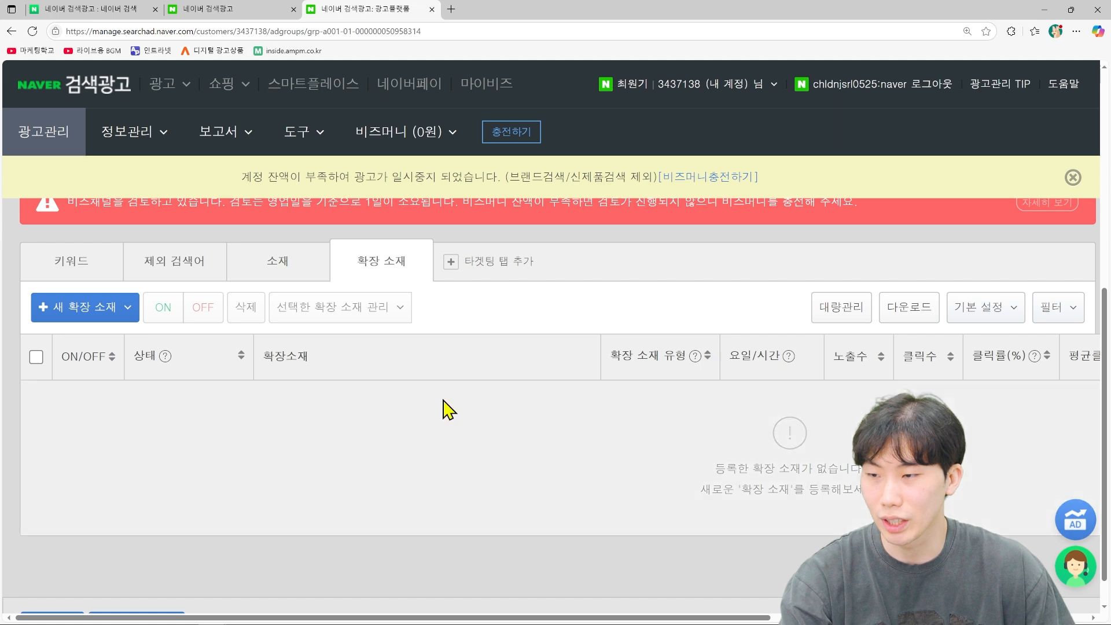
{"action": "left_click", "coordinate": [78, 318]}
{"action": "scroll", "coordinate": [334, 425], "scroll_direction": "down", "scroll_amount": 1}
{"action": "scroll", "coordinate": [334, 427], "scroll_direction": "down", "scroll_amount": 2}
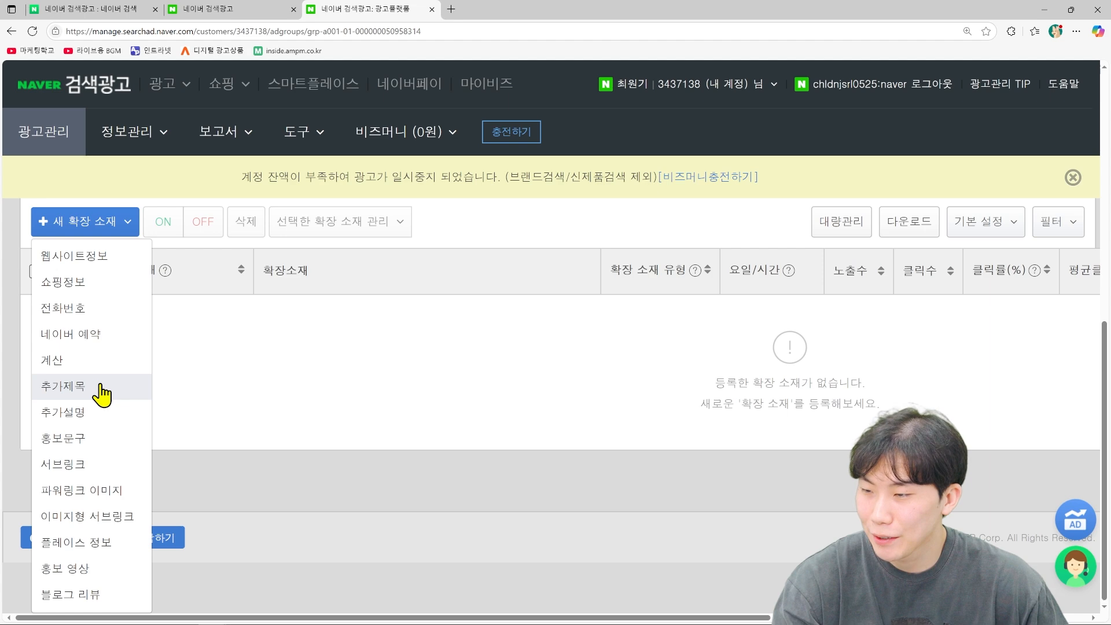
{"action": "left_click", "coordinate": [93, 386]}
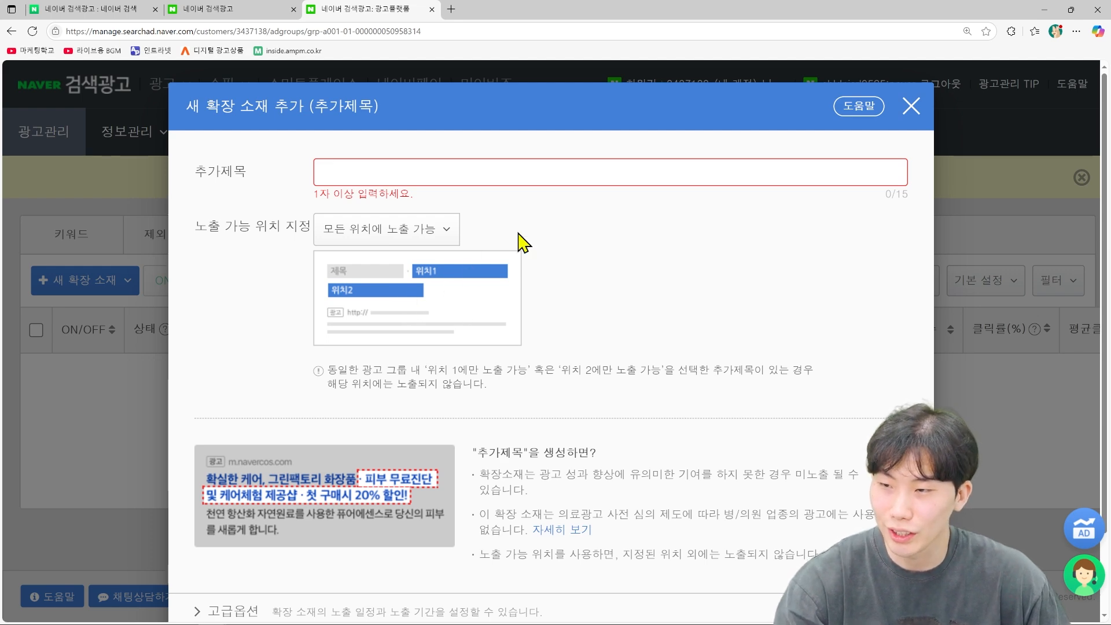
{"action": "left_click", "coordinate": [912, 107]}
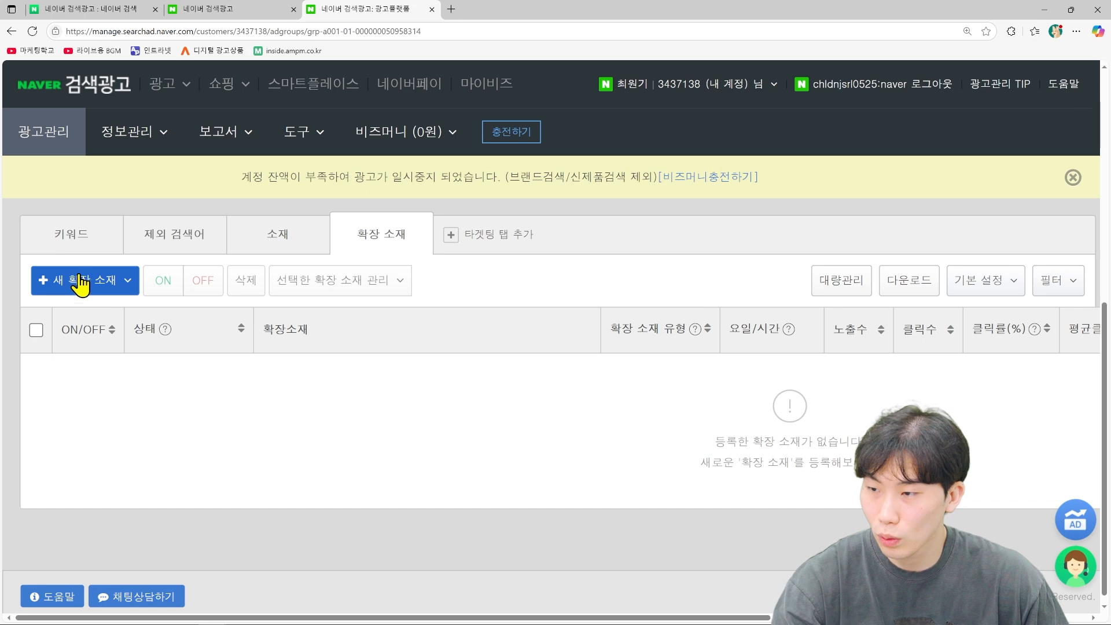
{"action": "left_click", "coordinate": [110, 281]}
{"action": "left_click", "coordinate": [86, 472]}
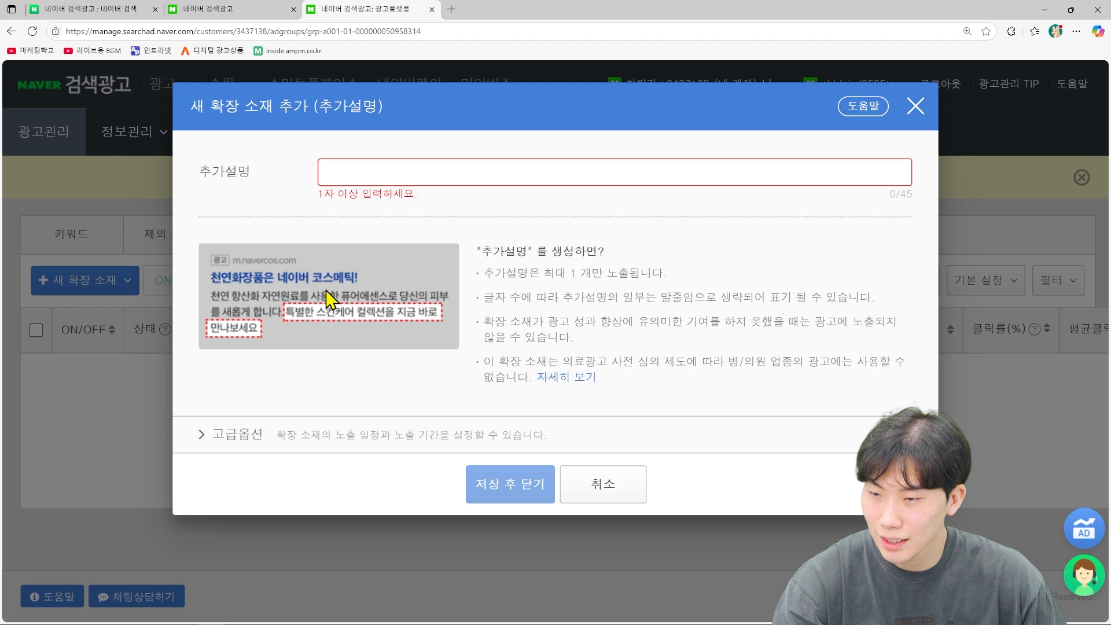
{"action": "left_click", "coordinate": [603, 489]}
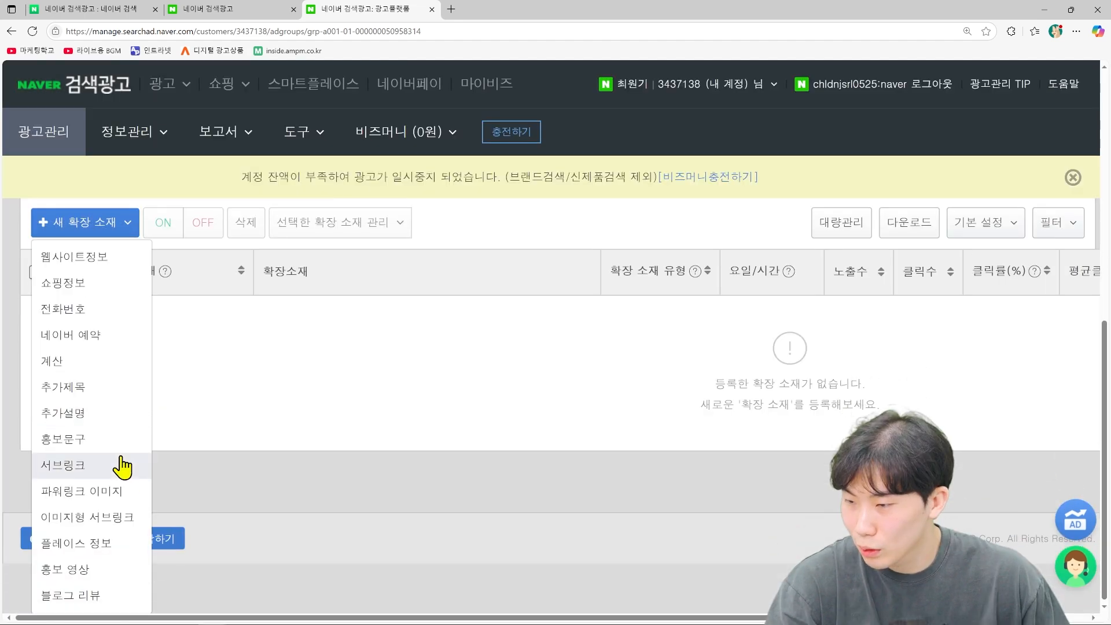
{"action": "left_click", "coordinate": [104, 446]}
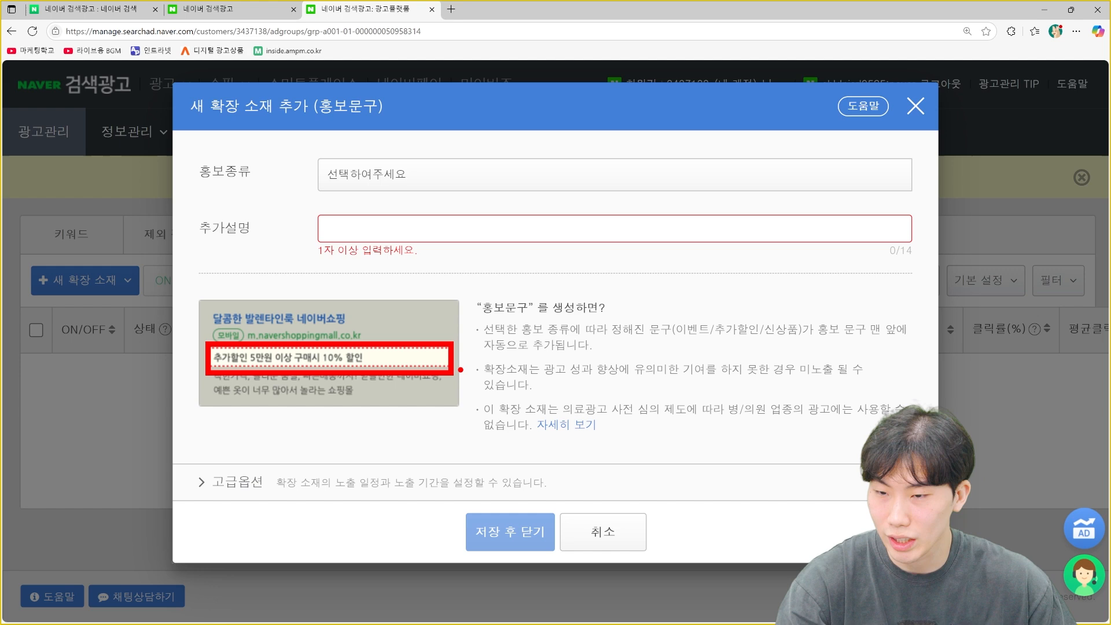
{"action": "left_click", "coordinate": [634, 540]}
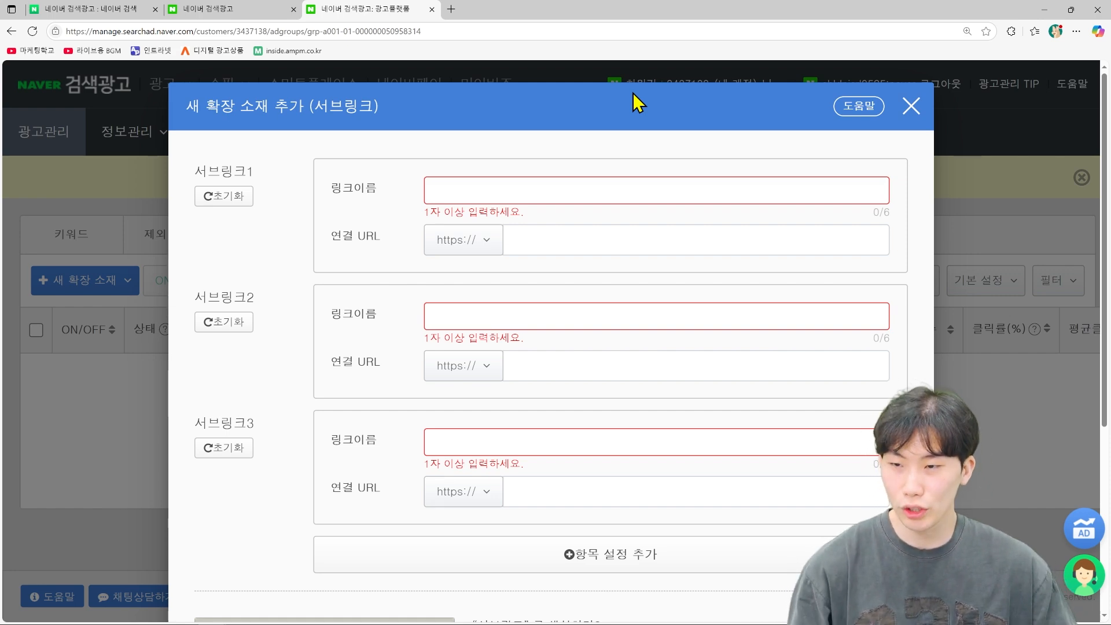
{"action": "left_click", "coordinate": [548, 188]}
{"action": "left_click", "coordinate": [543, 317]}
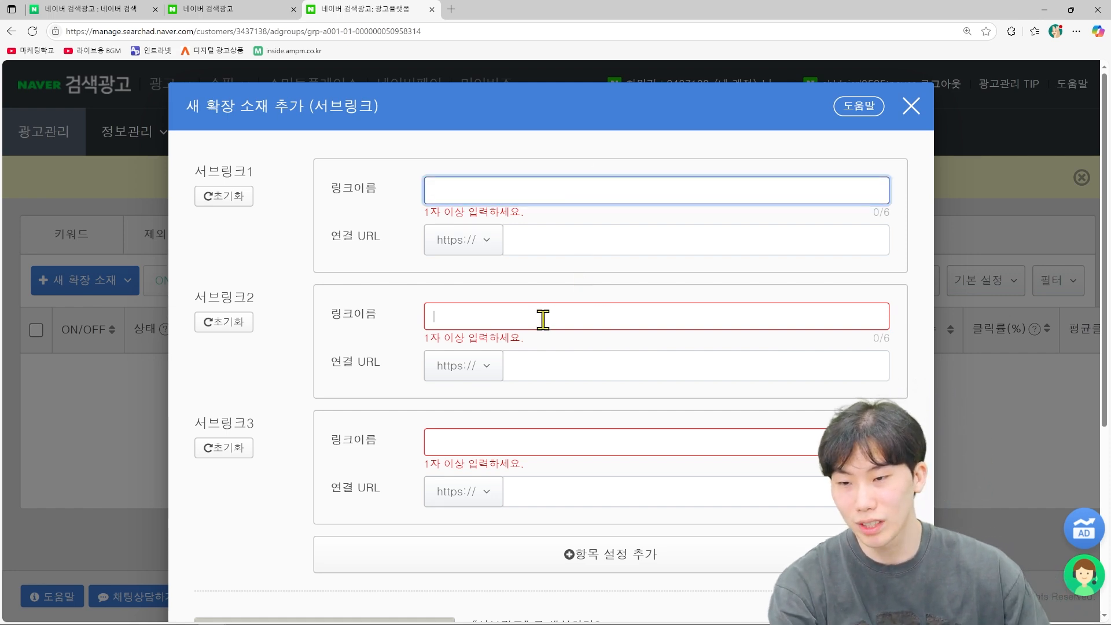
{"action": "left_click", "coordinate": [541, 440]}
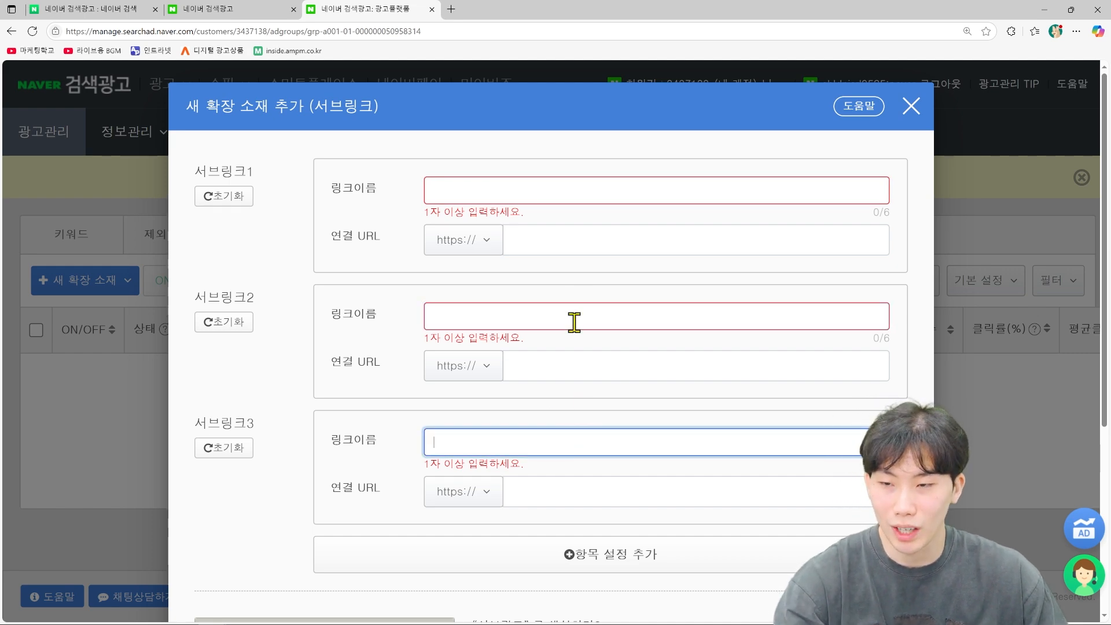
{"action": "left_click", "coordinate": [579, 239]}
{"action": "left_click", "coordinate": [598, 373]}
{"action": "left_click", "coordinate": [582, 501]}
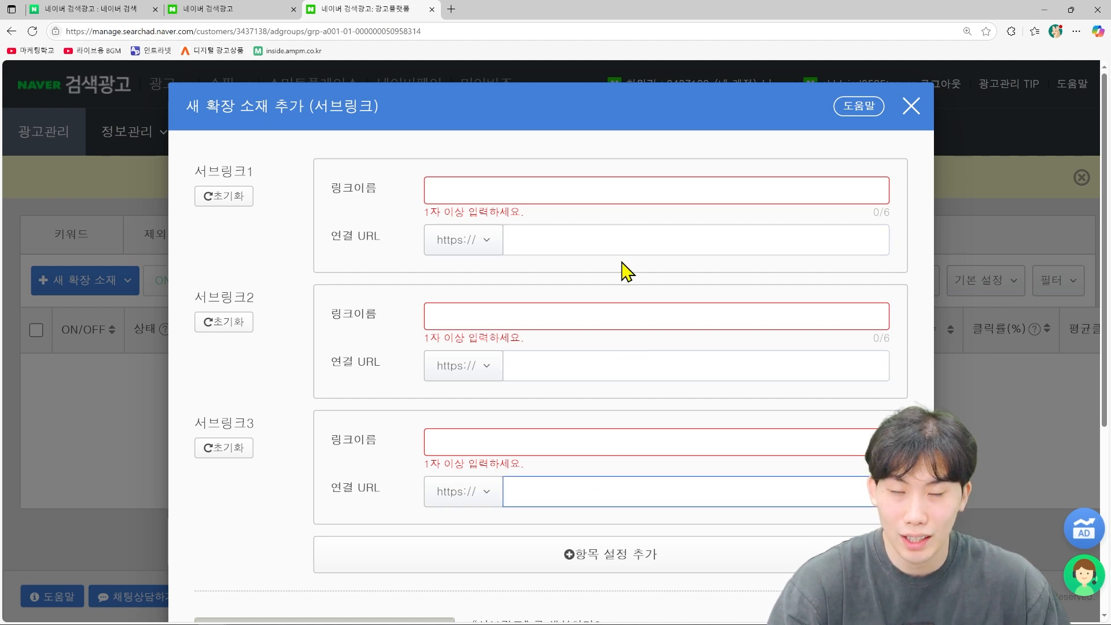
{"action": "left_click", "coordinate": [918, 111]}
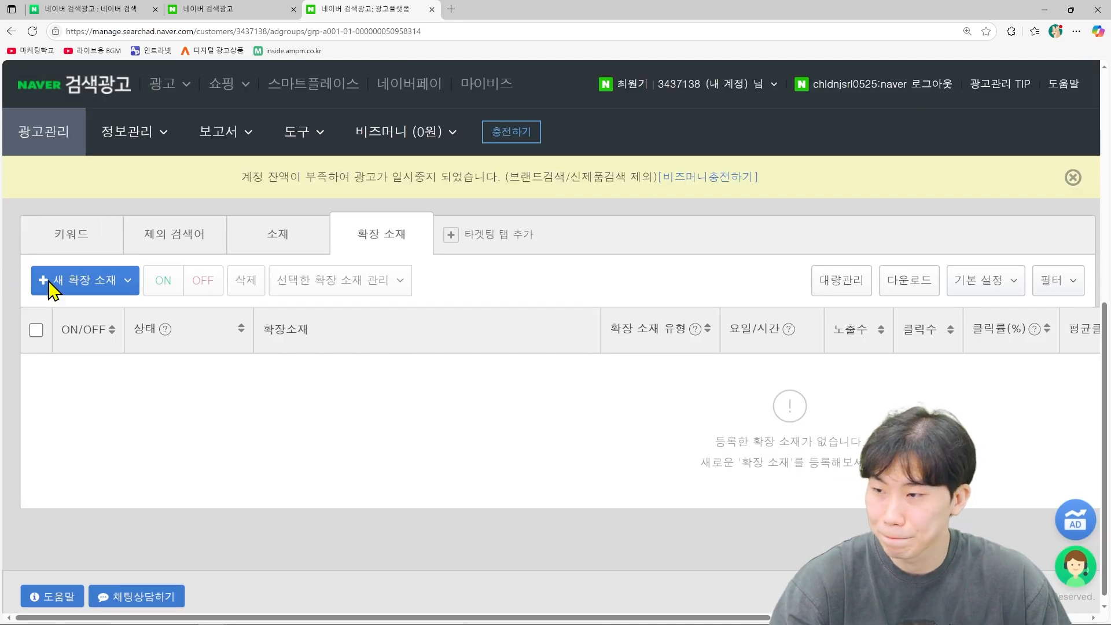
{"action": "left_click", "coordinate": [85, 279]}
{"action": "left_click", "coordinate": [118, 490]}
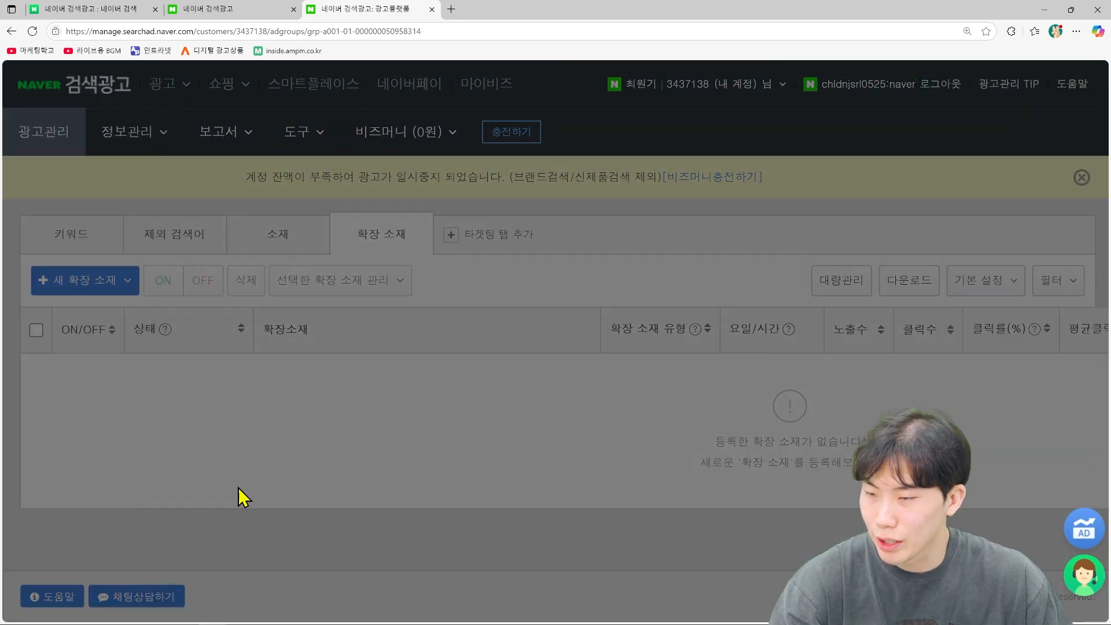
{"action": "scroll", "coordinate": [502, 460], "scroll_direction": "down", "scroll_amount": 1}
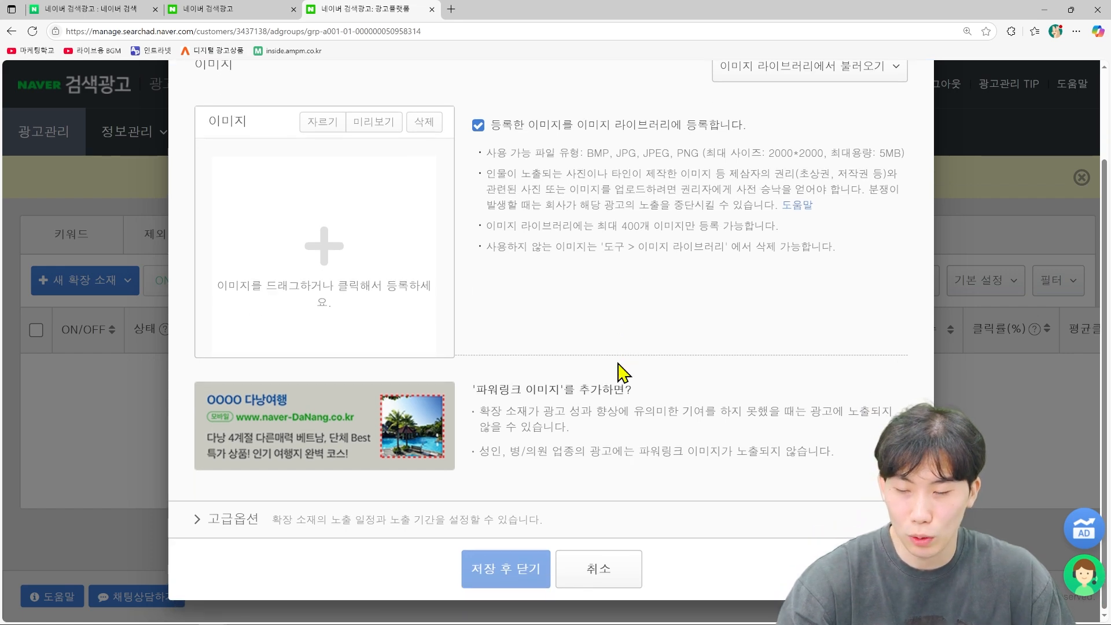
{"action": "scroll", "coordinate": [648, 480], "scroll_direction": "up", "scroll_amount": 1}
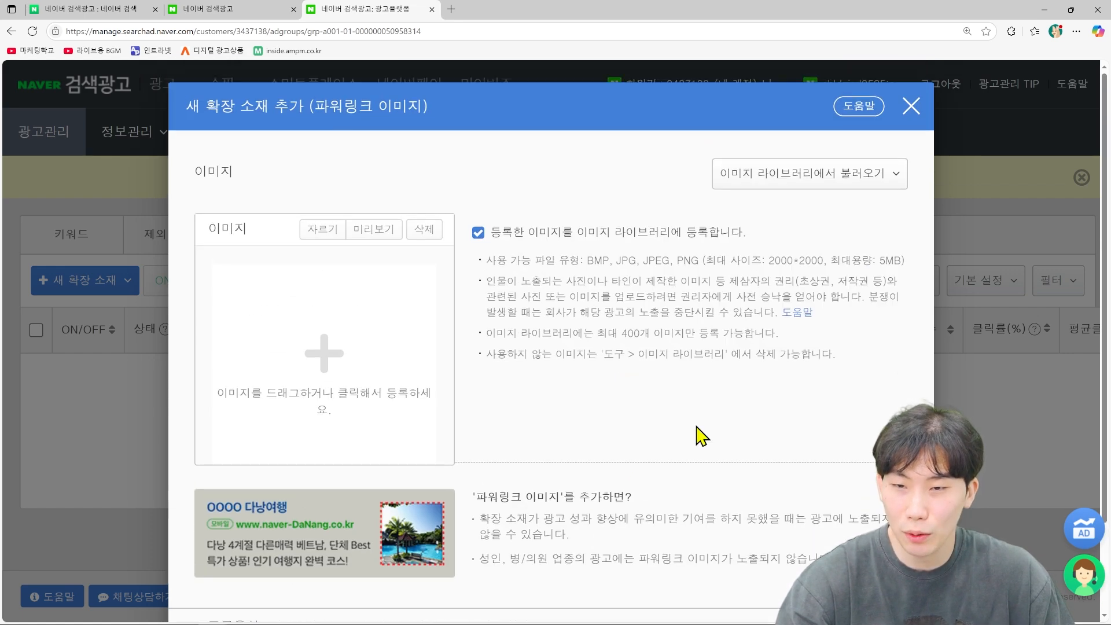
{"action": "left_click", "coordinate": [911, 106]}
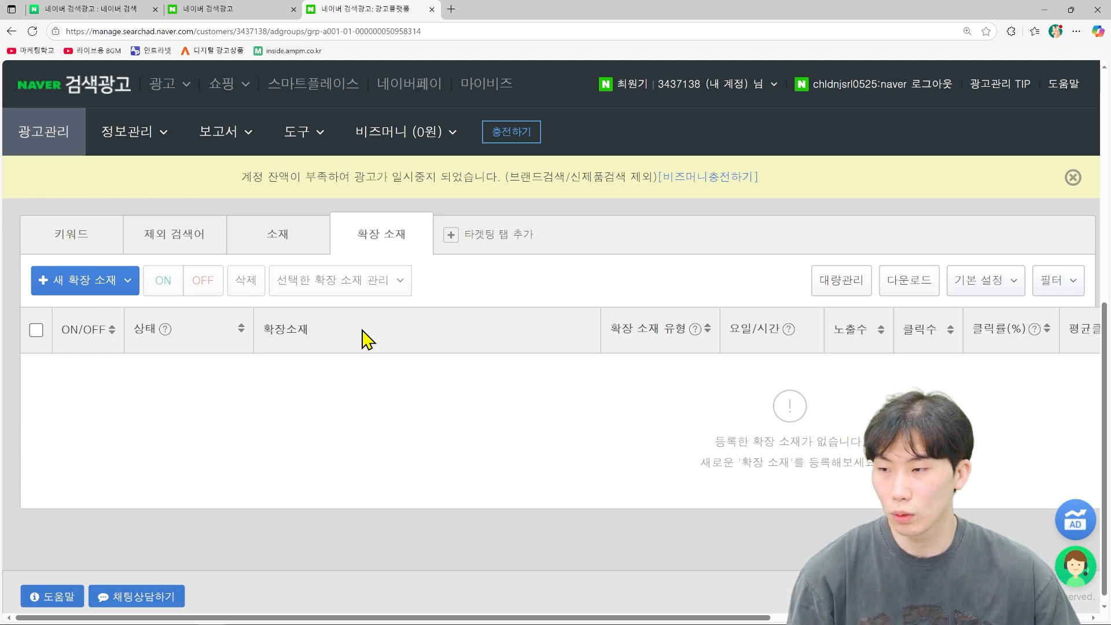
{"action": "left_click", "coordinate": [117, 285]}
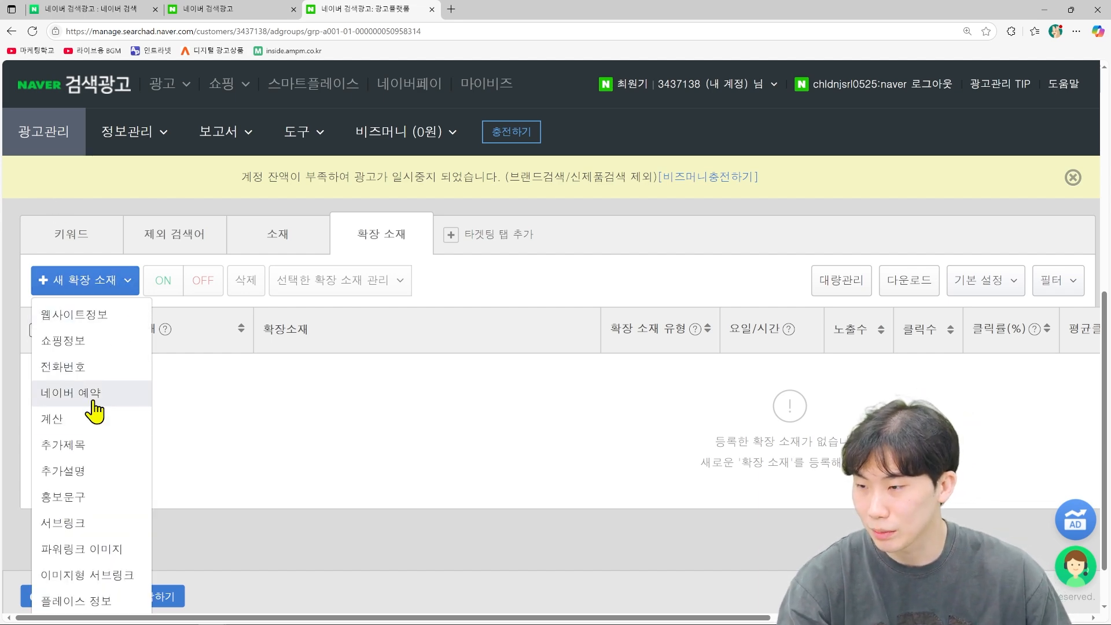
{"action": "scroll", "coordinate": [98, 550], "scroll_direction": "down", "scroll_amount": 2}
{"action": "left_click", "coordinate": [365, 397]}
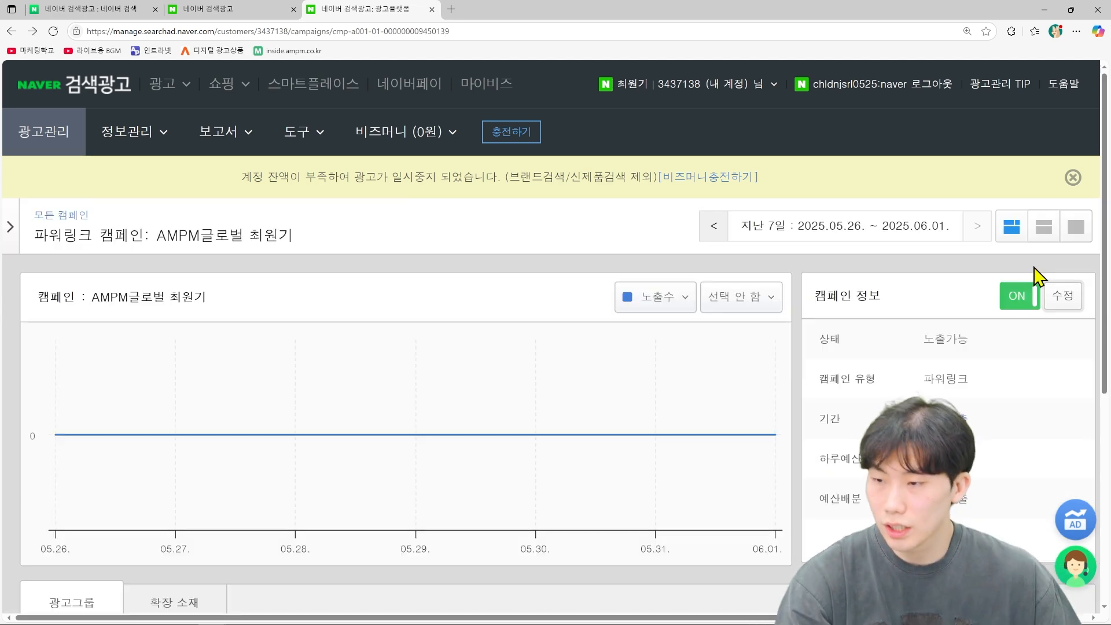
{"action": "scroll", "coordinate": [838, 290], "scroll_direction": "down", "scroll_amount": 2}
Step: Edit the campaign to enable 자동 추적URL 파라미터 under advanced options and save
{"action": "scroll", "coordinate": [838, 288], "scroll_direction": "up", "scroll_amount": 2}
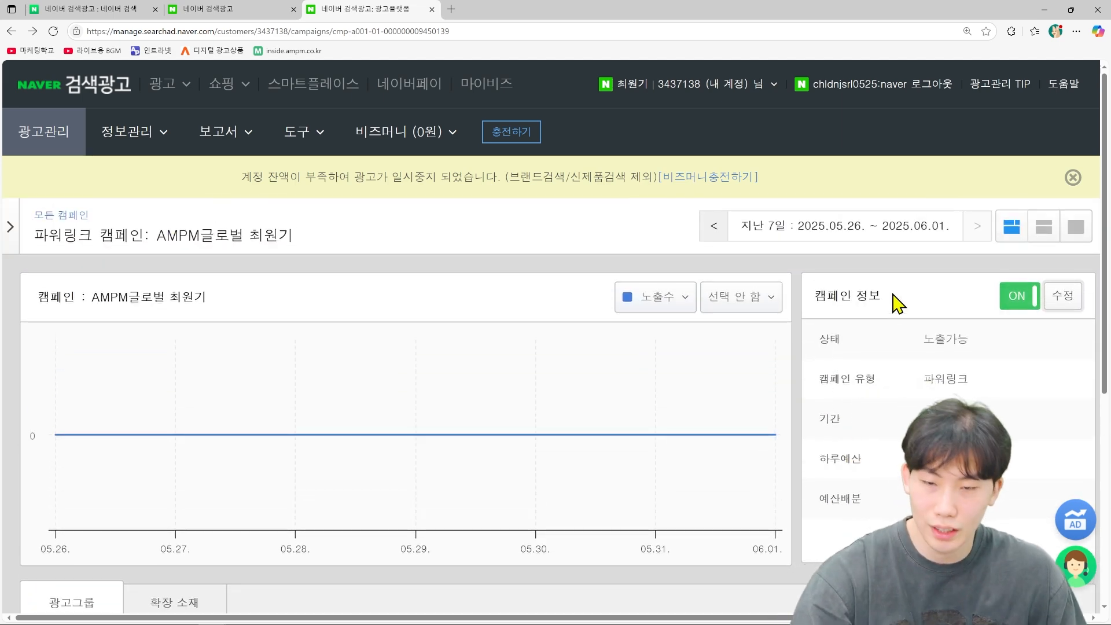
{"action": "scroll", "coordinate": [896, 301], "scroll_direction": "down", "scroll_amount": 1}
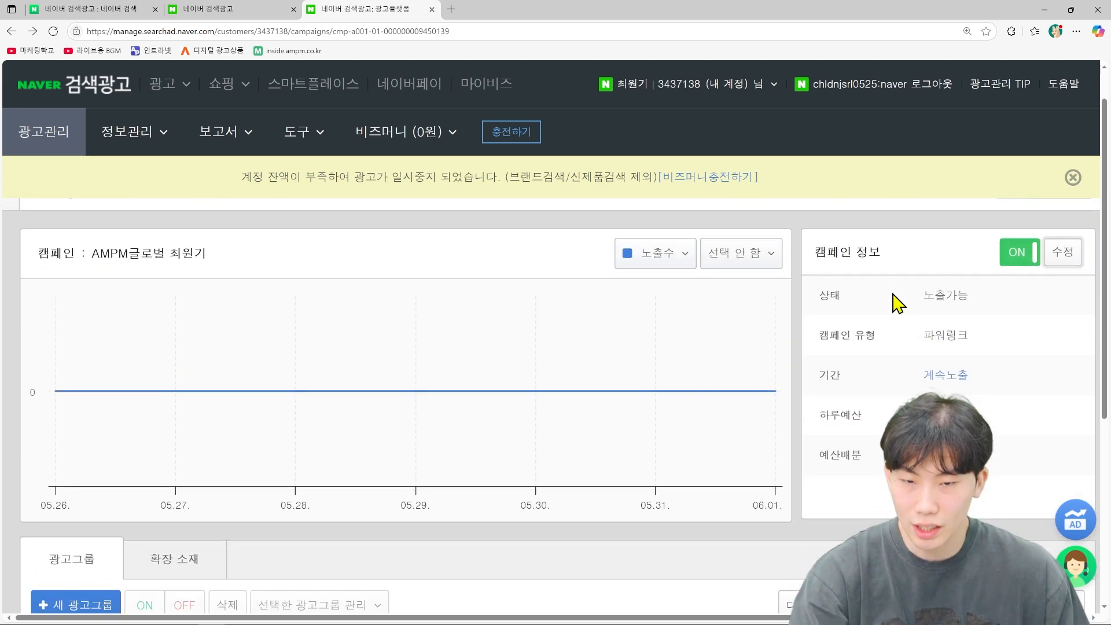
{"action": "scroll", "coordinate": [901, 312], "scroll_direction": "up", "scroll_amount": 1}
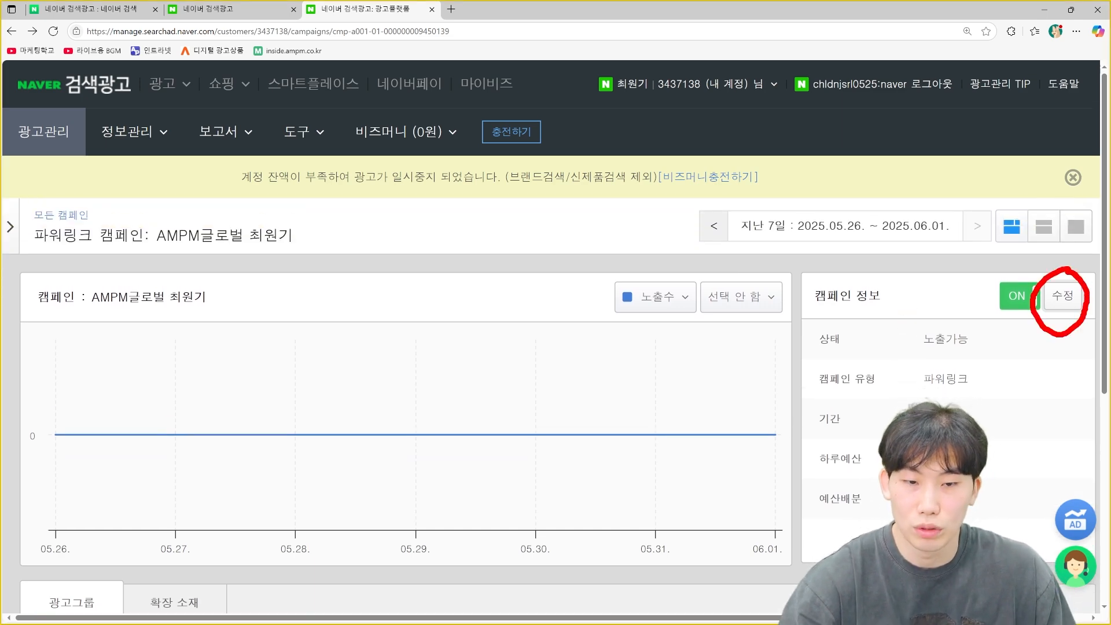
{"action": "left_click", "coordinate": [1067, 306]}
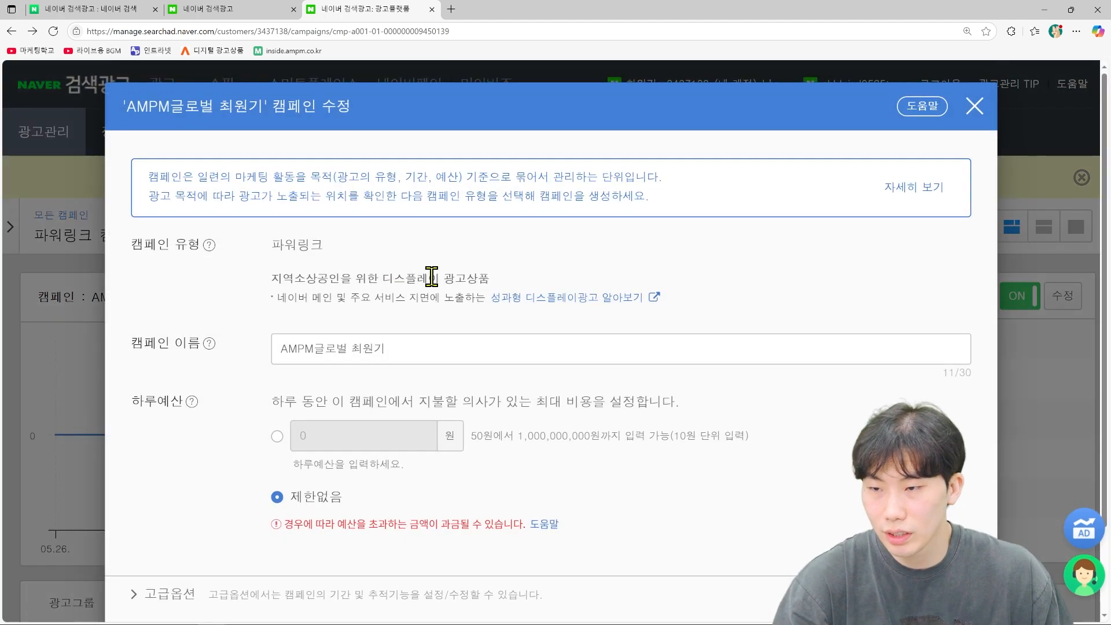
{"action": "scroll", "coordinate": [431, 276], "scroll_direction": "down", "scroll_amount": 2}
{"action": "left_click", "coordinate": [161, 495]}
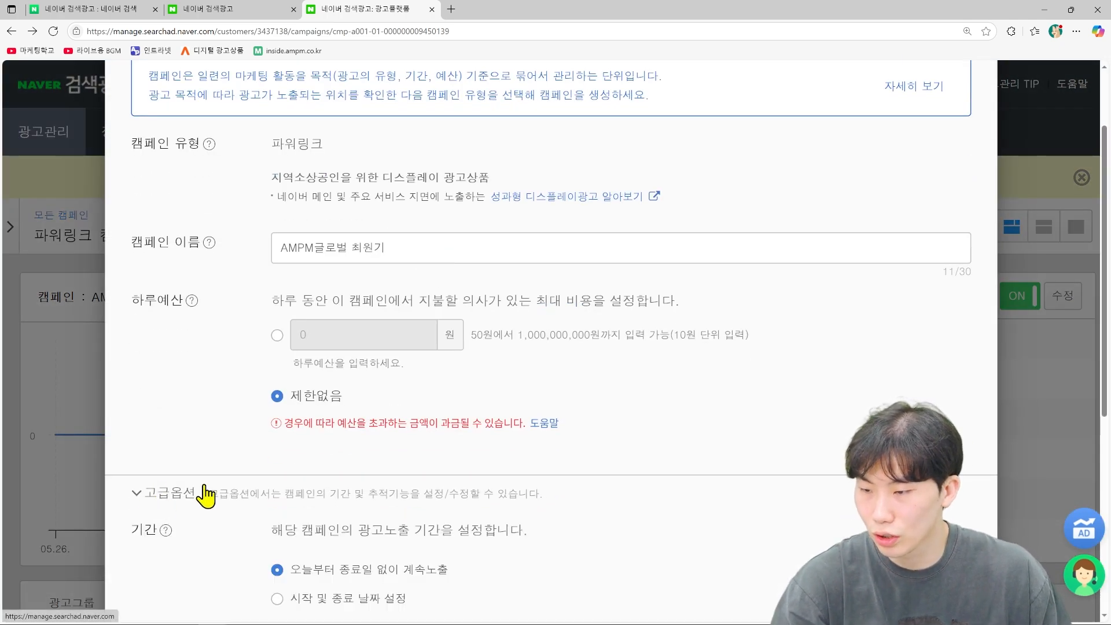
{"action": "scroll", "coordinate": [220, 489], "scroll_direction": "down", "scroll_amount": 4}
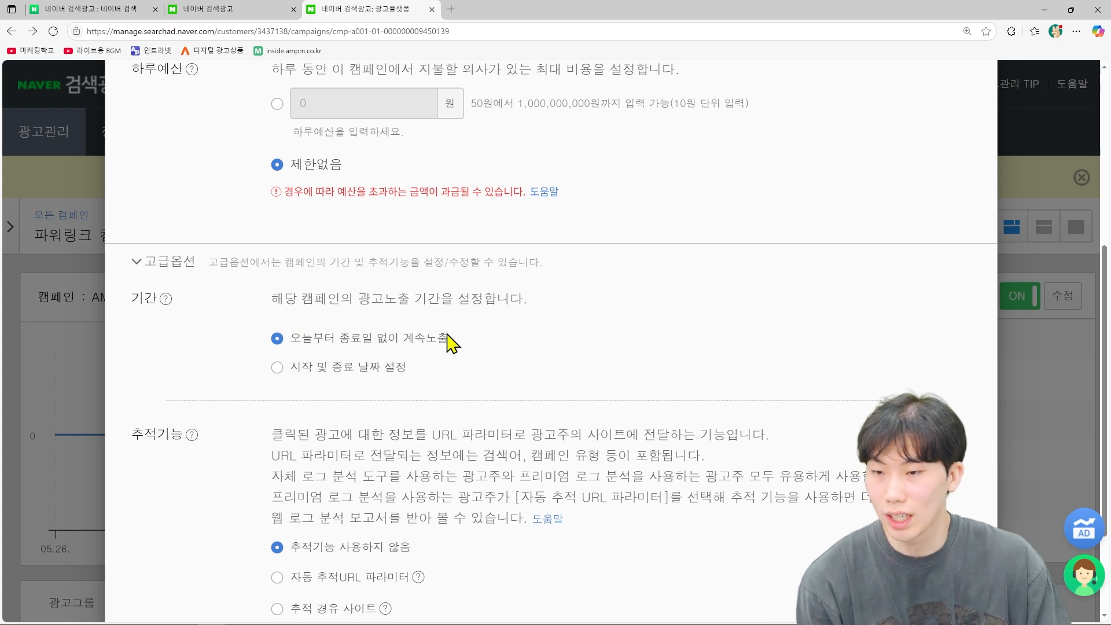
{"action": "scroll", "coordinate": [450, 341], "scroll_direction": "down", "scroll_amount": 1}
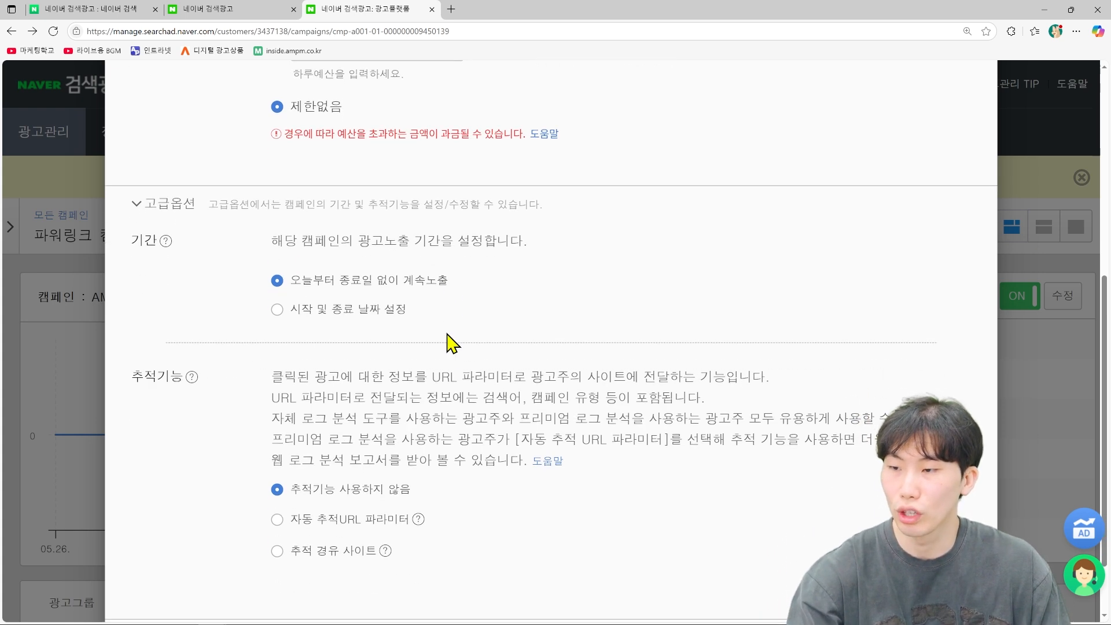
{"action": "left_click", "coordinate": [277, 519]}
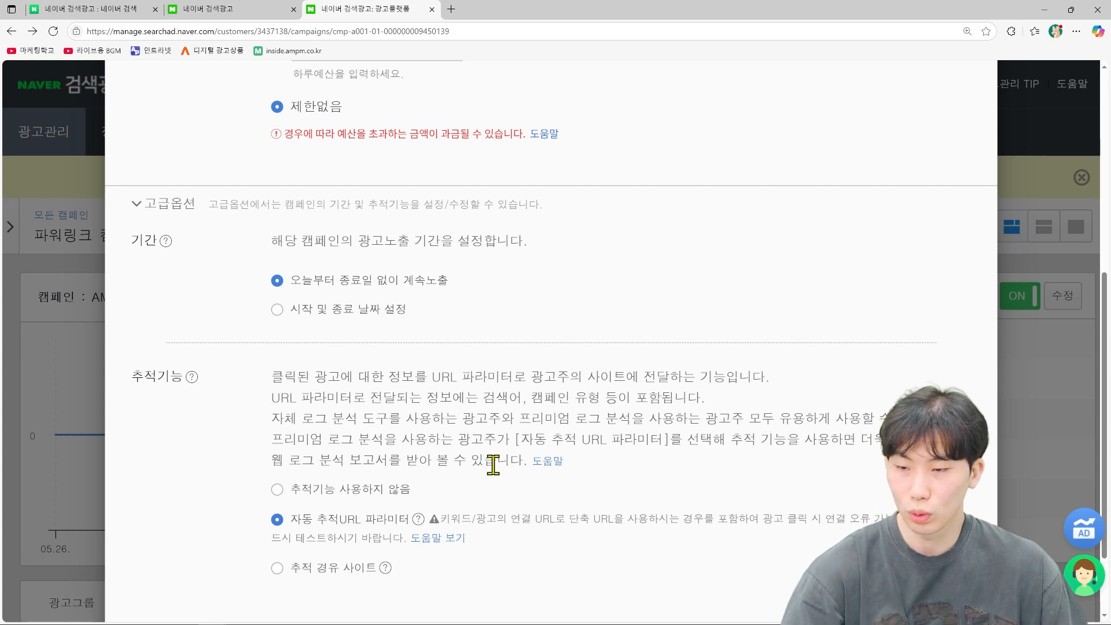
{"action": "scroll", "coordinate": [642, 457], "scroll_direction": "down", "scroll_amount": 2}
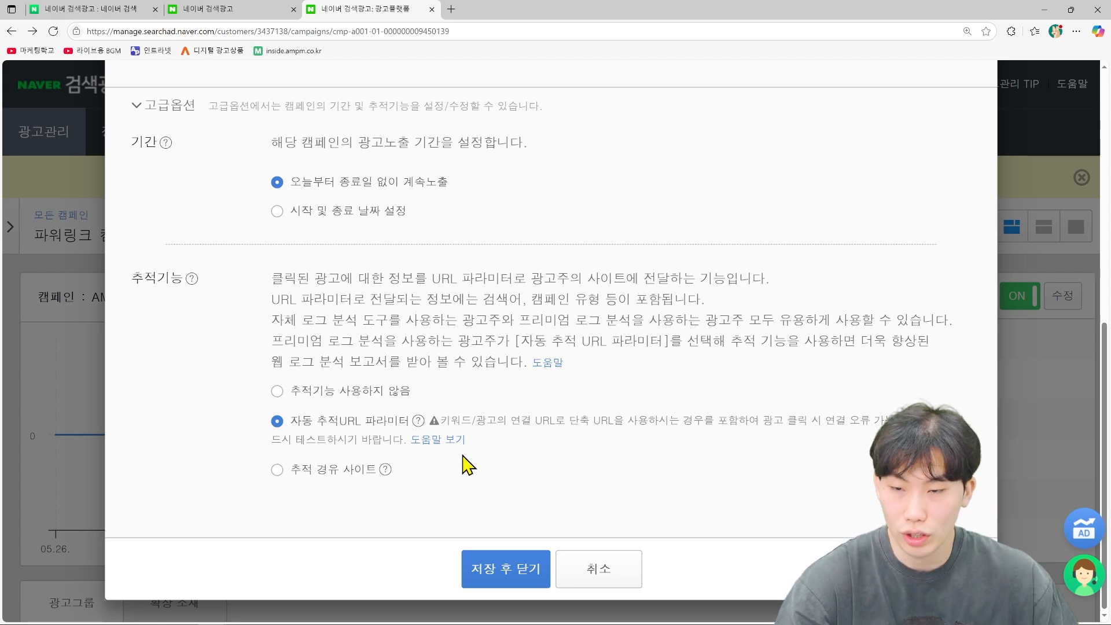
{"action": "left_click", "coordinate": [495, 570]}
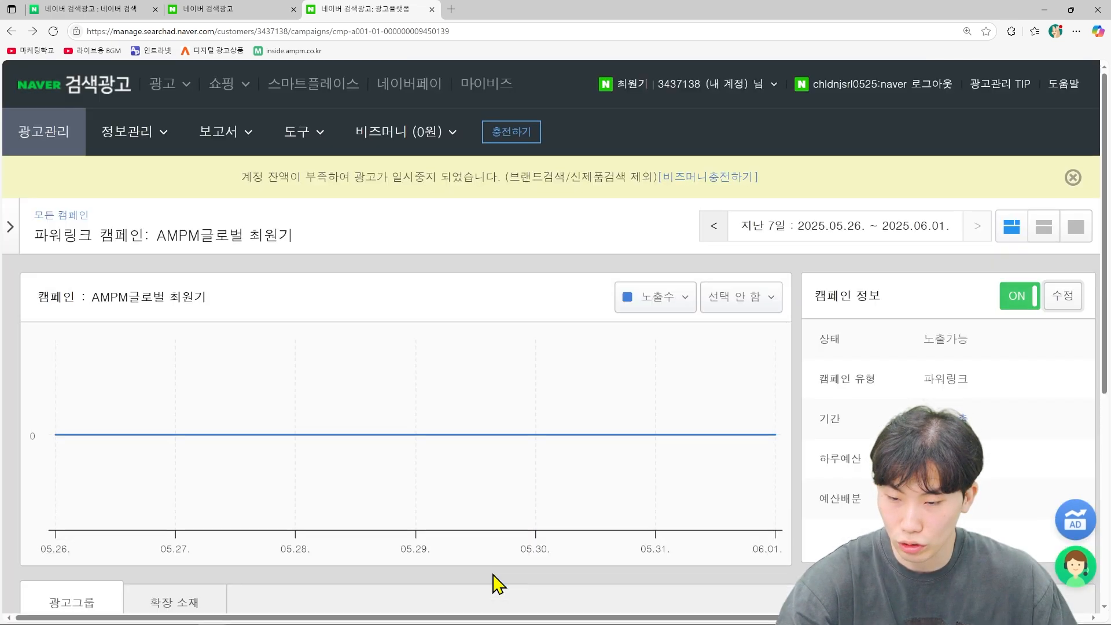
{"action": "scroll", "coordinate": [571, 488], "scroll_direction": "down", "scroll_amount": 6}
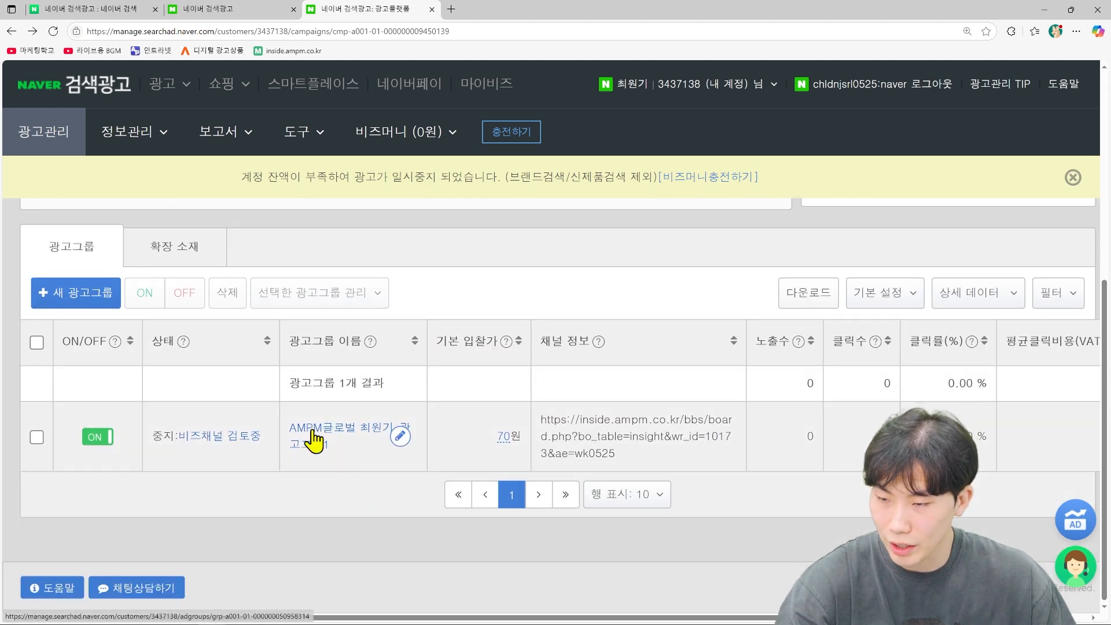
{"action": "left_click", "coordinate": [320, 428]}
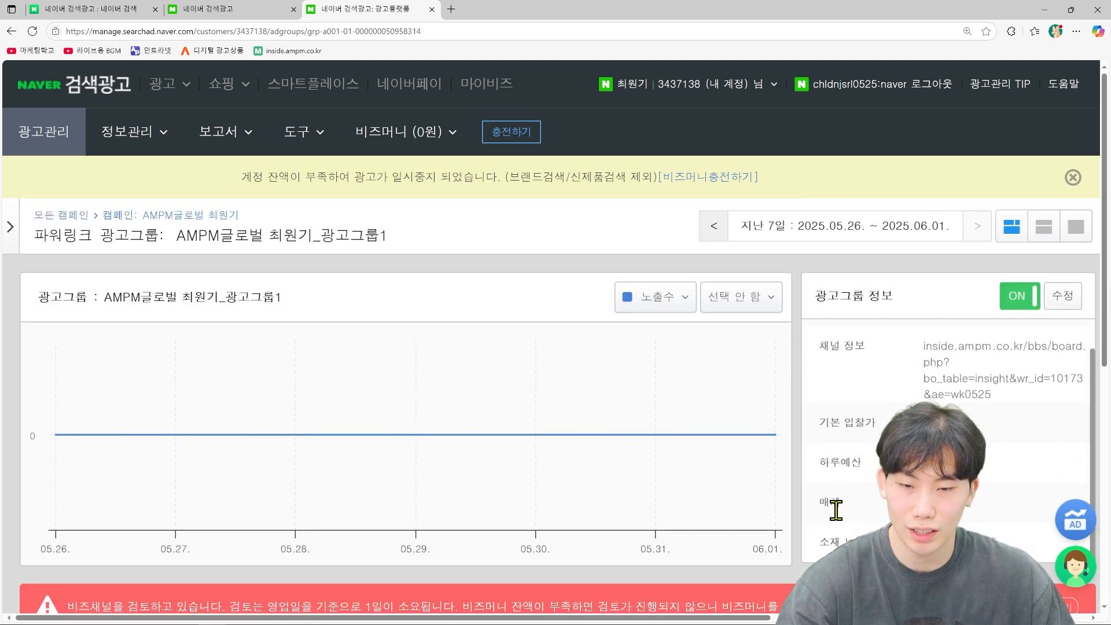
{"action": "scroll", "coordinate": [827, 497], "scroll_direction": "down", "scroll_amount": 3}
{"action": "scroll", "coordinate": [723, 535], "scroll_direction": "down", "scroll_amount": 2}
{"action": "scroll", "coordinate": [702, 480], "scroll_direction": "up", "scroll_amount": 5}
{"action": "scroll", "coordinate": [718, 475], "scroll_direction": "down", "scroll_amount": 1}
{"action": "scroll", "coordinate": [280, 556], "scroll_direction": "down", "scroll_amount": 2}
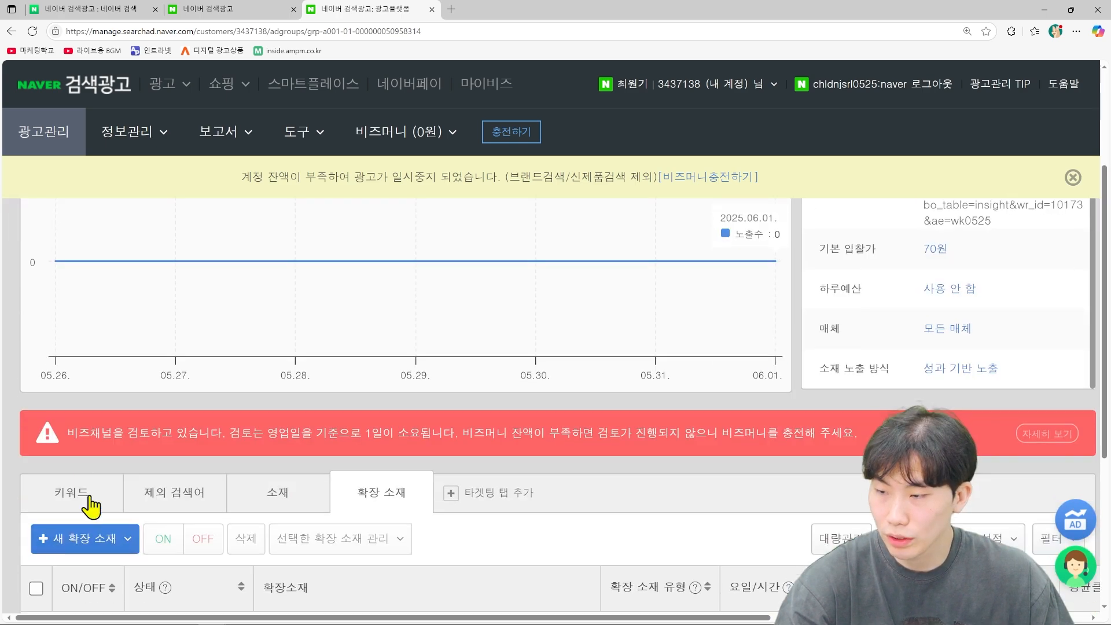
{"action": "left_click", "coordinate": [70, 489]}
{"action": "scroll", "coordinate": [441, 484], "scroll_direction": "up", "scroll_amount": 2}
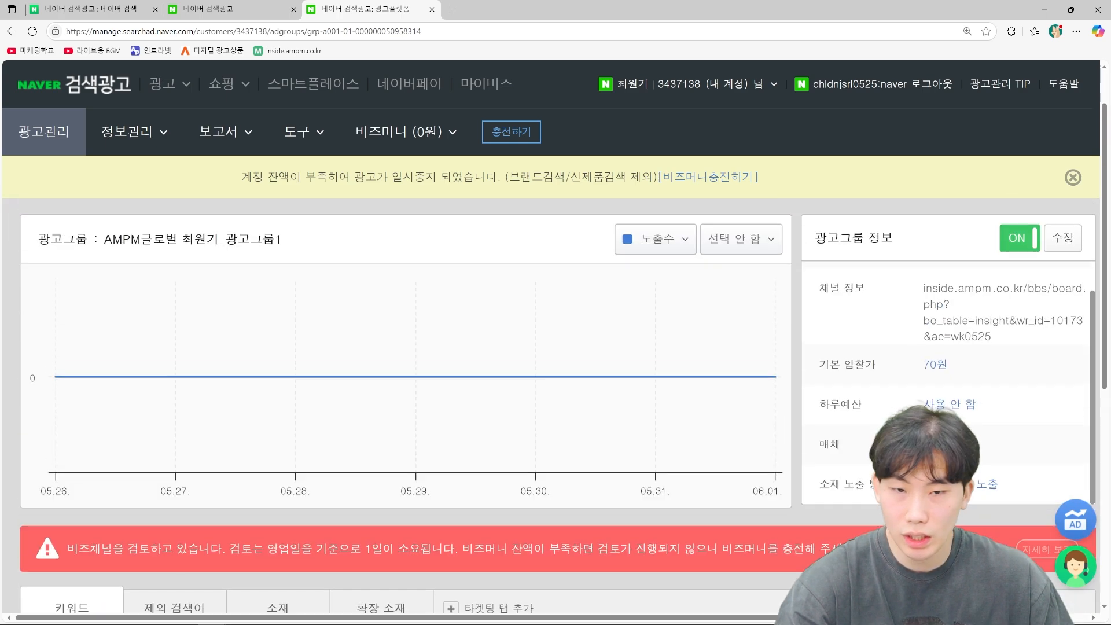
Step: Open the ad group's settings for editing and scroll down to the advanced options
{"action": "left_click", "coordinate": [1063, 238]}
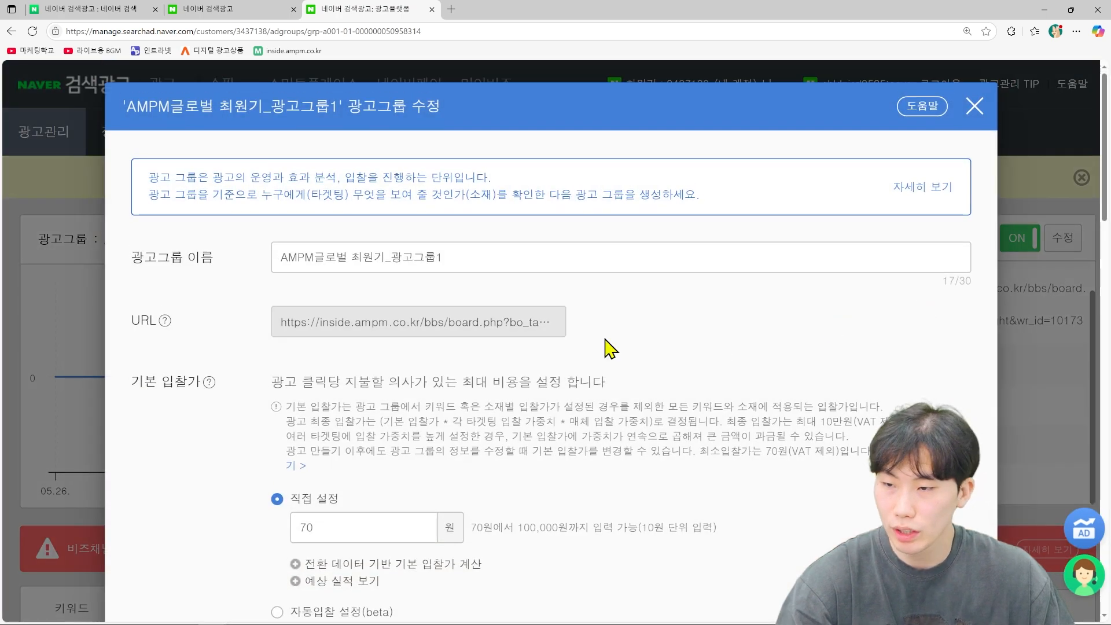
{"action": "scroll", "coordinate": [607, 348], "scroll_direction": "down", "scroll_amount": 2}
{"action": "scroll", "coordinate": [608, 347], "scroll_direction": "down", "scroll_amount": 6}
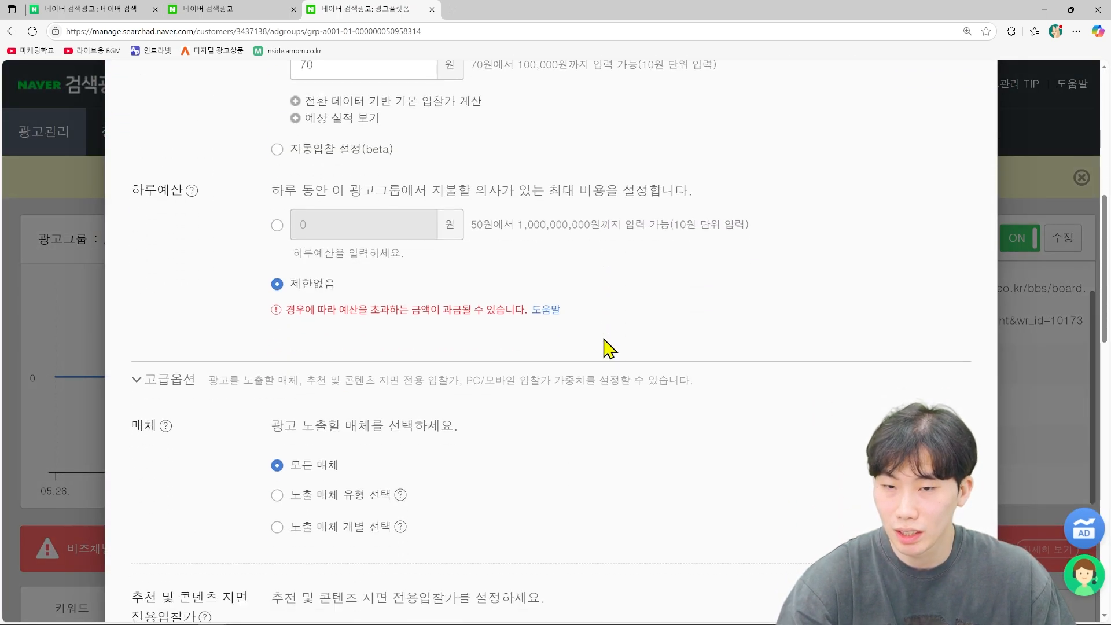
{"action": "scroll", "coordinate": [607, 347], "scroll_direction": "down", "scroll_amount": 3}
{"action": "scroll", "coordinate": [608, 347], "scroll_direction": "up", "scroll_amount": 8}
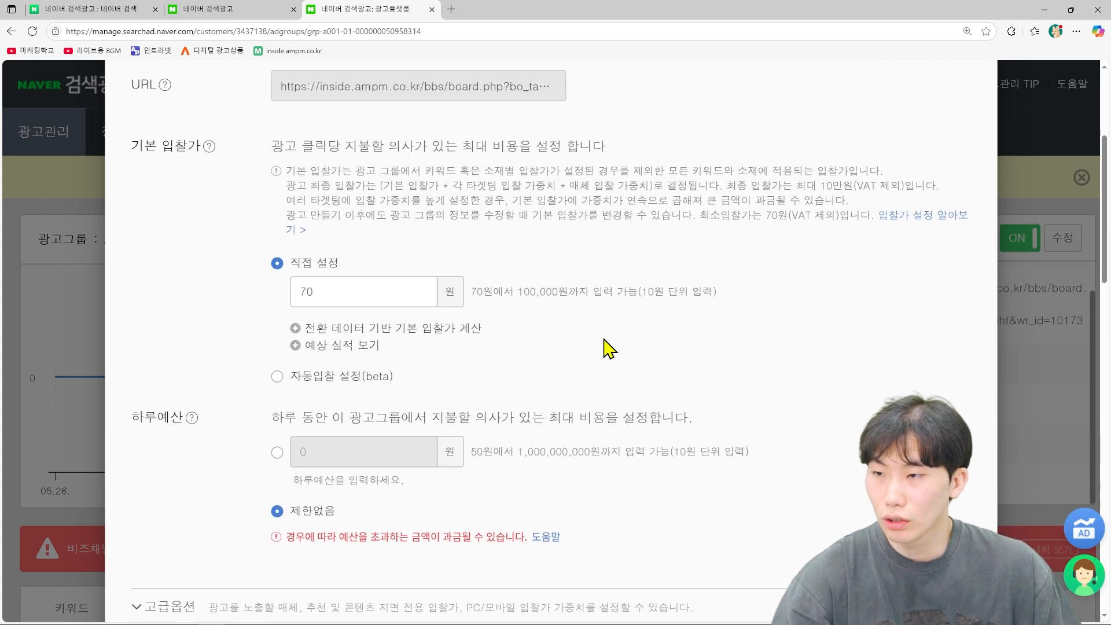
{"action": "scroll", "coordinate": [605, 347], "scroll_direction": "down", "scroll_amount": 7}
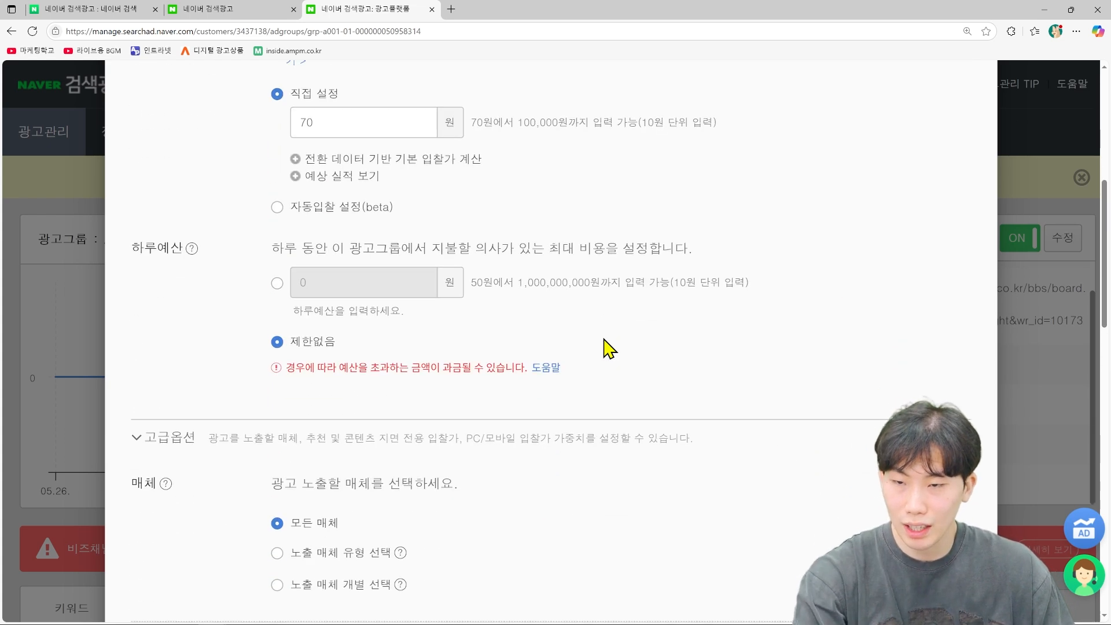
{"action": "scroll", "coordinate": [609, 347], "scroll_direction": "down", "scroll_amount": 1}
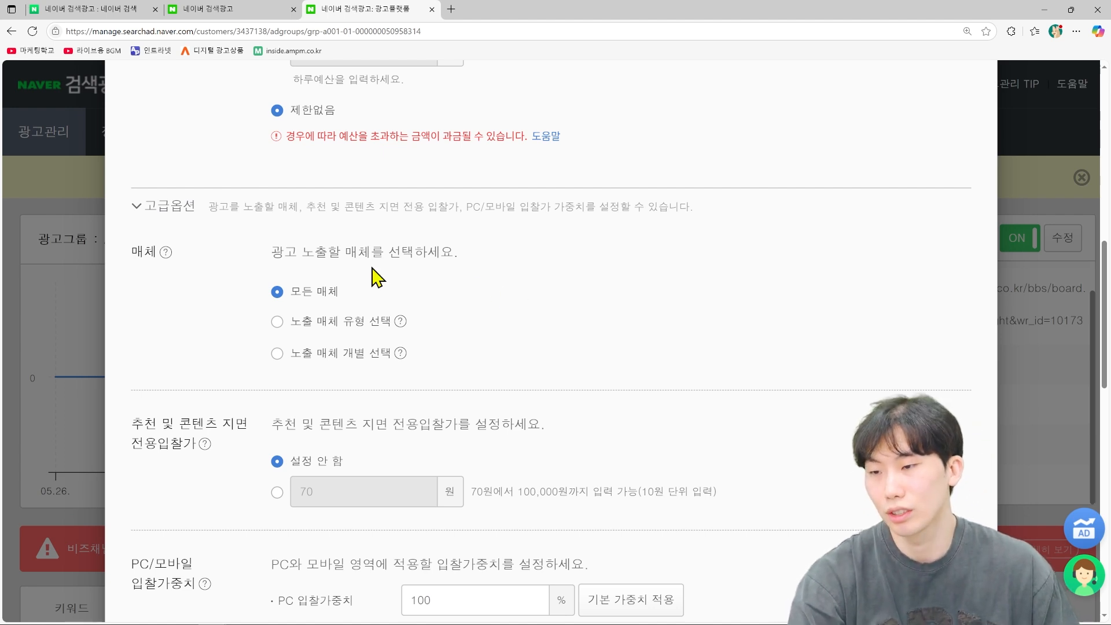
Step: Target selected media types on PC only, keeping every search and content placement checked
{"action": "left_click", "coordinate": [277, 322]}
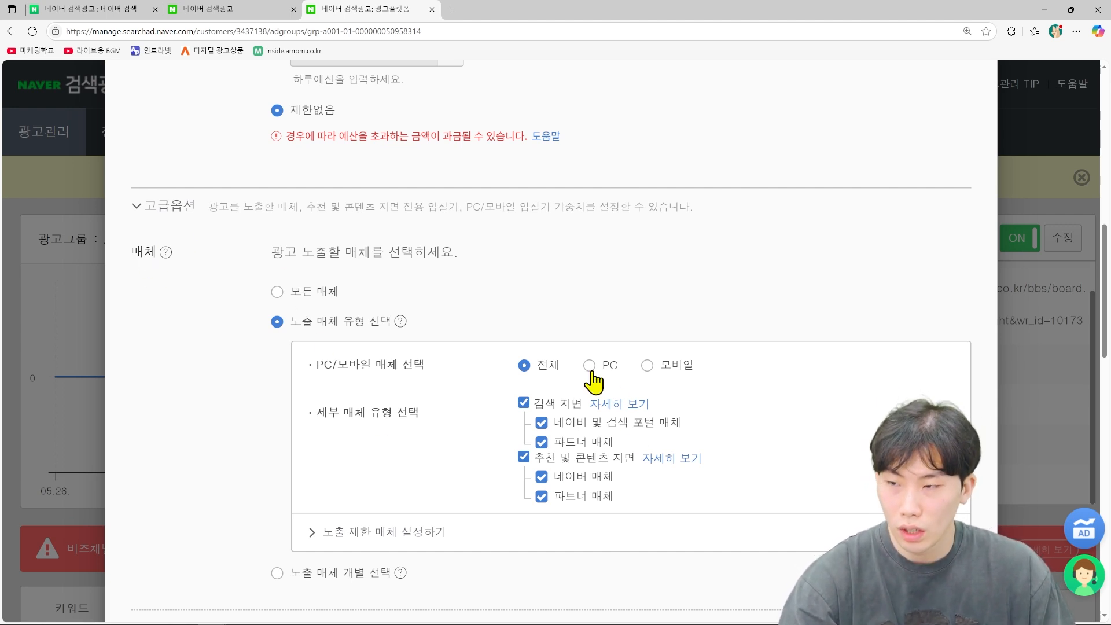
{"action": "left_click", "coordinate": [644, 366]}
{"action": "left_click", "coordinate": [589, 366]}
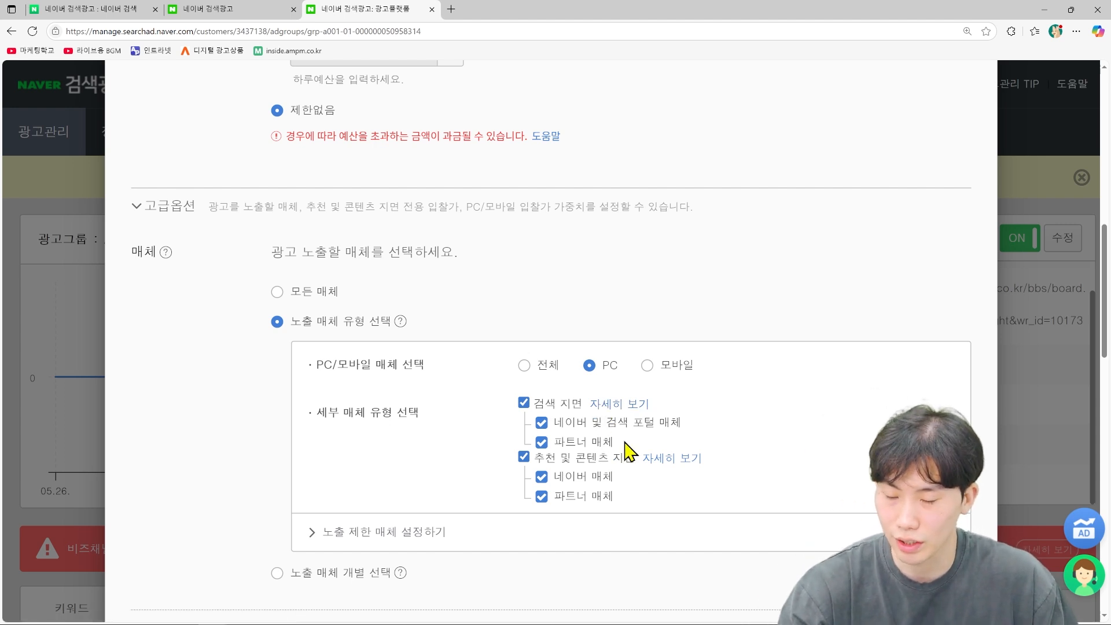
{"action": "left_click", "coordinate": [541, 476]}
{"action": "left_click", "coordinate": [544, 497]}
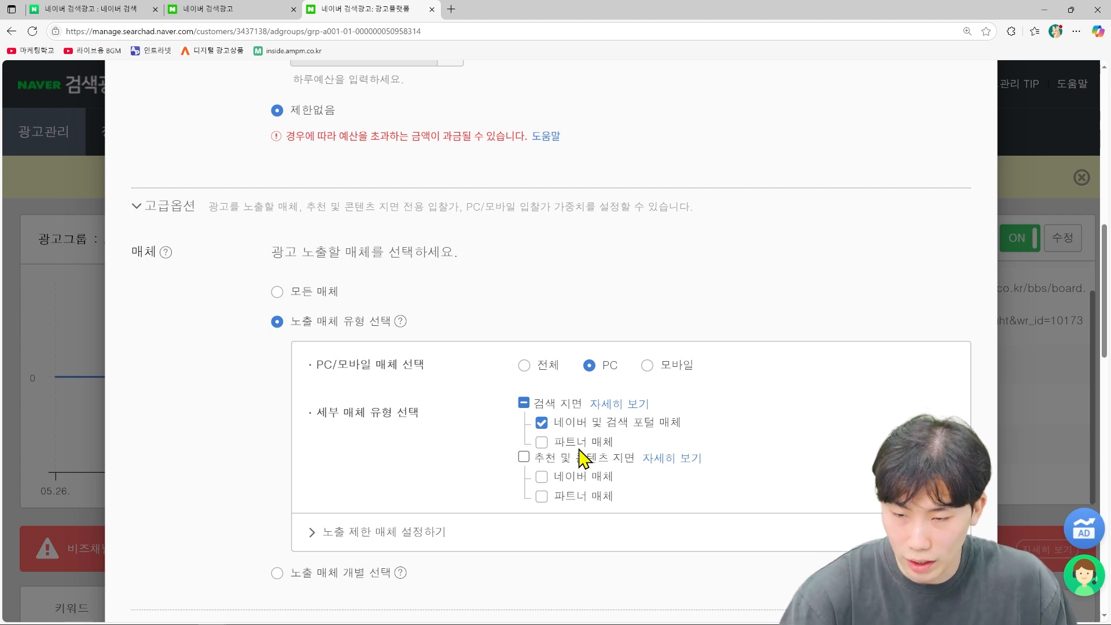
{"action": "left_click", "coordinate": [541, 442]}
{"action": "left_click", "coordinate": [541, 476]}
{"action": "left_click", "coordinate": [541, 496]}
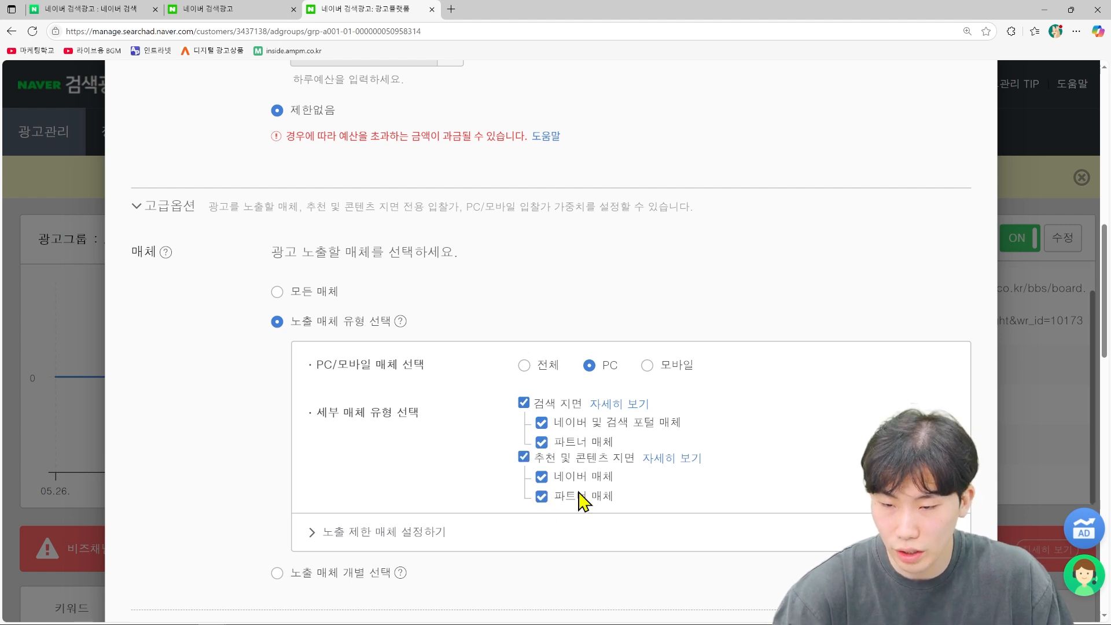
{"action": "scroll", "coordinate": [593, 439], "scroll_direction": "down", "scroll_amount": 2}
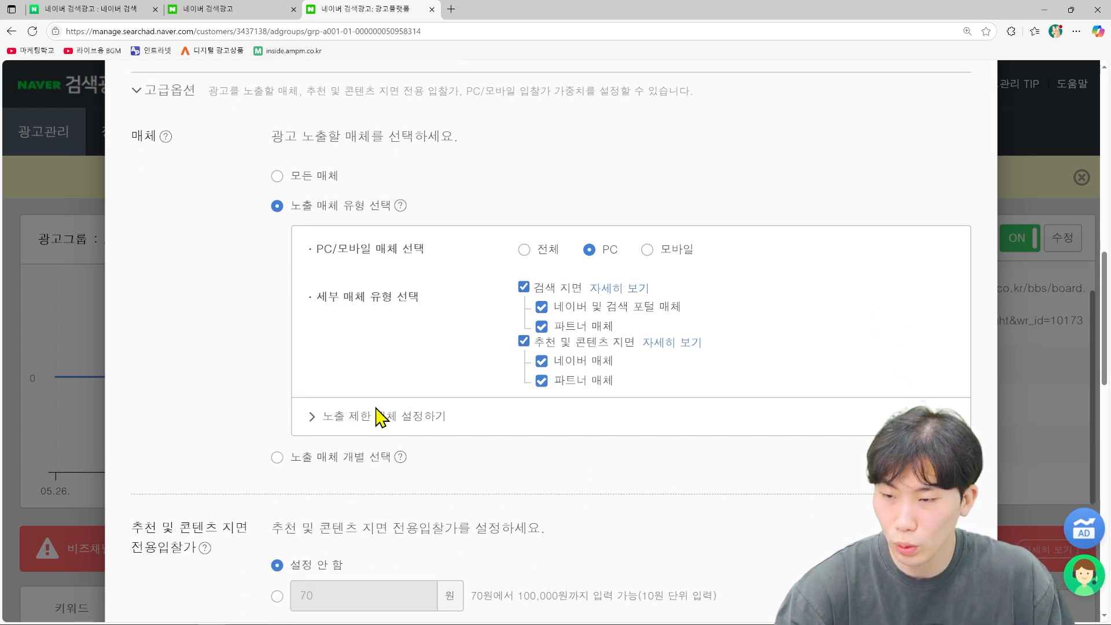
Step: Expand the excluded-media settings and show 100 media sites per page
{"action": "left_click", "coordinate": [388, 417]}
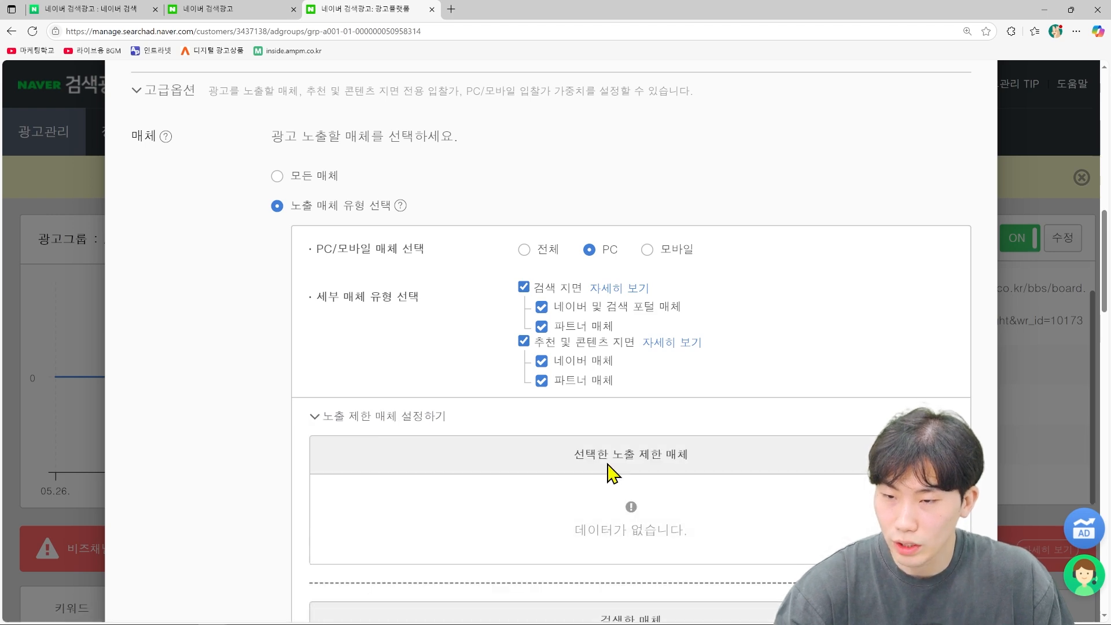
{"action": "scroll", "coordinate": [438, 471], "scroll_direction": "down", "scroll_amount": 3}
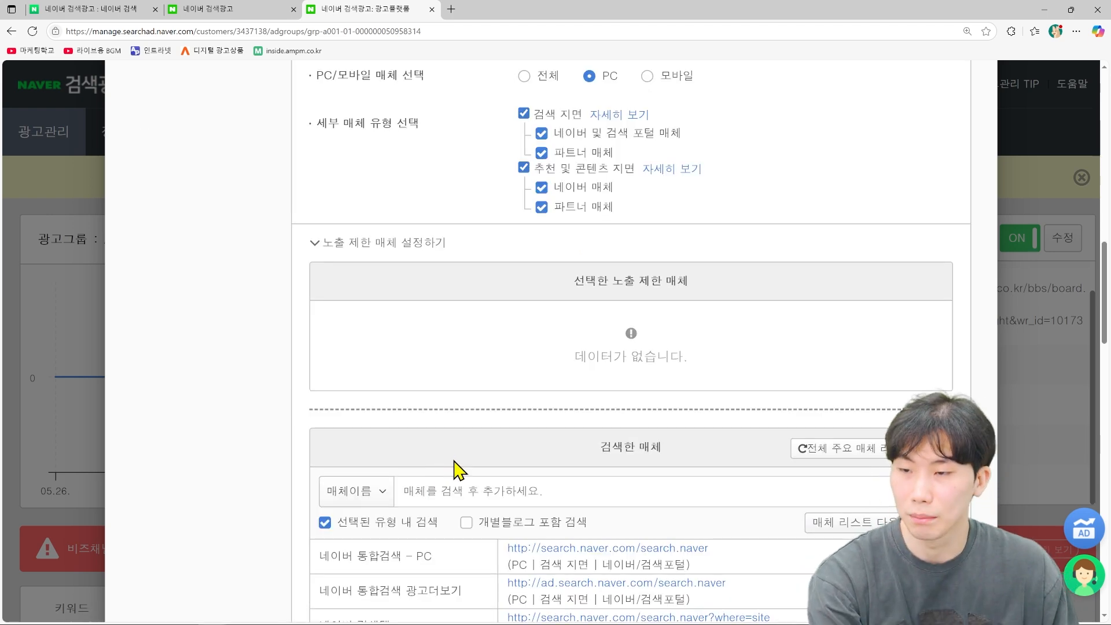
{"action": "scroll", "coordinate": [521, 468], "scroll_direction": "down", "scroll_amount": 5}
{"action": "scroll", "coordinate": [572, 451], "scroll_direction": "down", "scroll_amount": 5}
{"action": "scroll", "coordinate": [584, 432], "scroll_direction": "up", "scroll_amount": 1}
{"action": "left_click", "coordinate": [830, 398]}
{"action": "left_click", "coordinate": [798, 500]}
Step: Scroll through the media list to locate 메디컬잡 (medicaljob.co.kr)
{"action": "scroll", "coordinate": [632, 247], "scroll_direction": "up", "scroll_amount": 3}
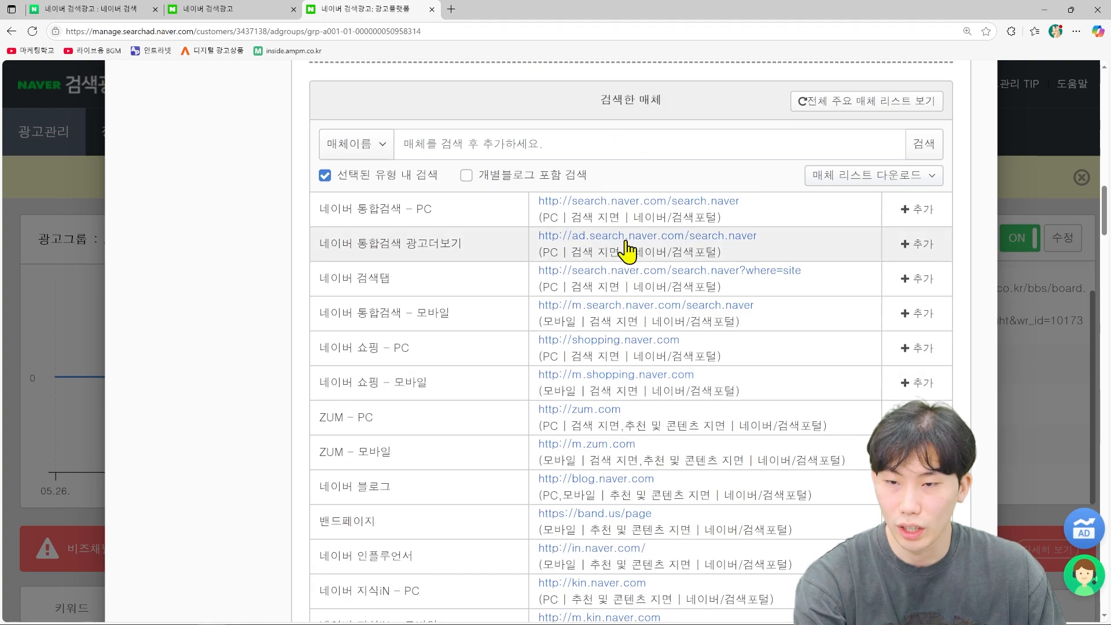
{"action": "scroll", "coordinate": [629, 253], "scroll_direction": "down", "scroll_amount": 3}
{"action": "scroll", "coordinate": [630, 255], "scroll_direction": "down", "scroll_amount": 20}
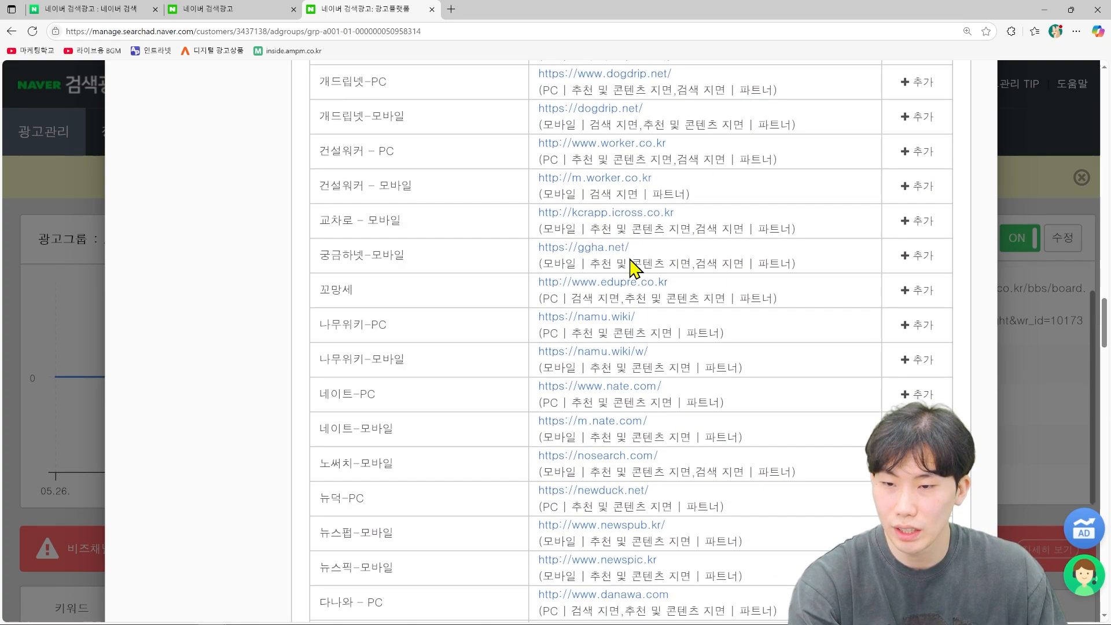
{"action": "scroll", "coordinate": [633, 272], "scroll_direction": "down", "scroll_amount": 10}
{"action": "scroll", "coordinate": [633, 278], "scroll_direction": "up", "scroll_amount": 6}
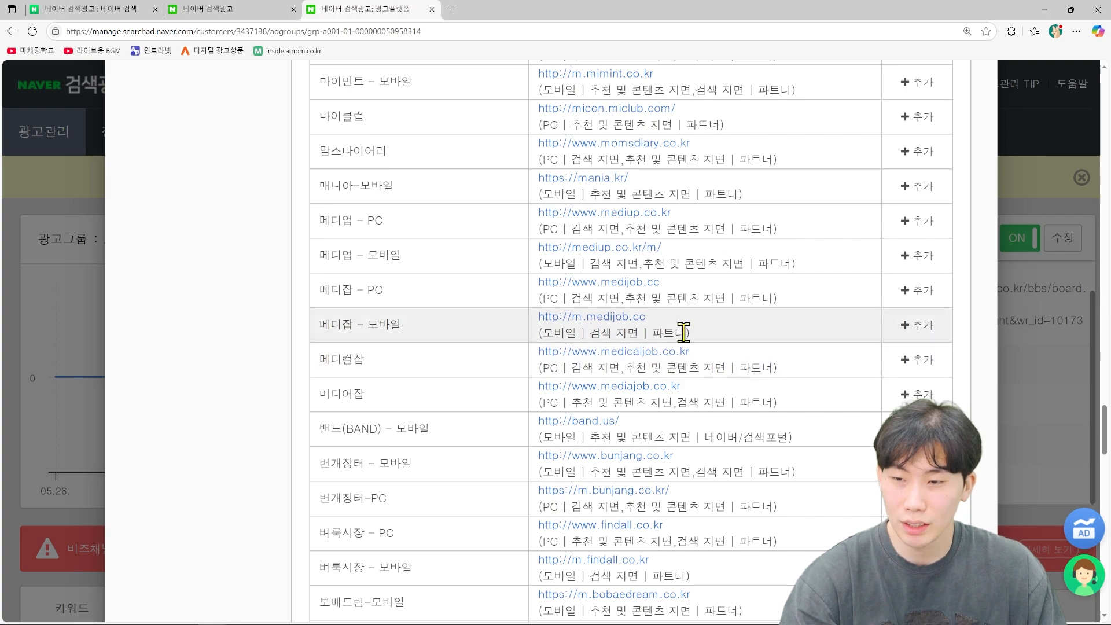
{"action": "scroll", "coordinate": [922, 372], "scroll_direction": "up", "scroll_amount": 8}
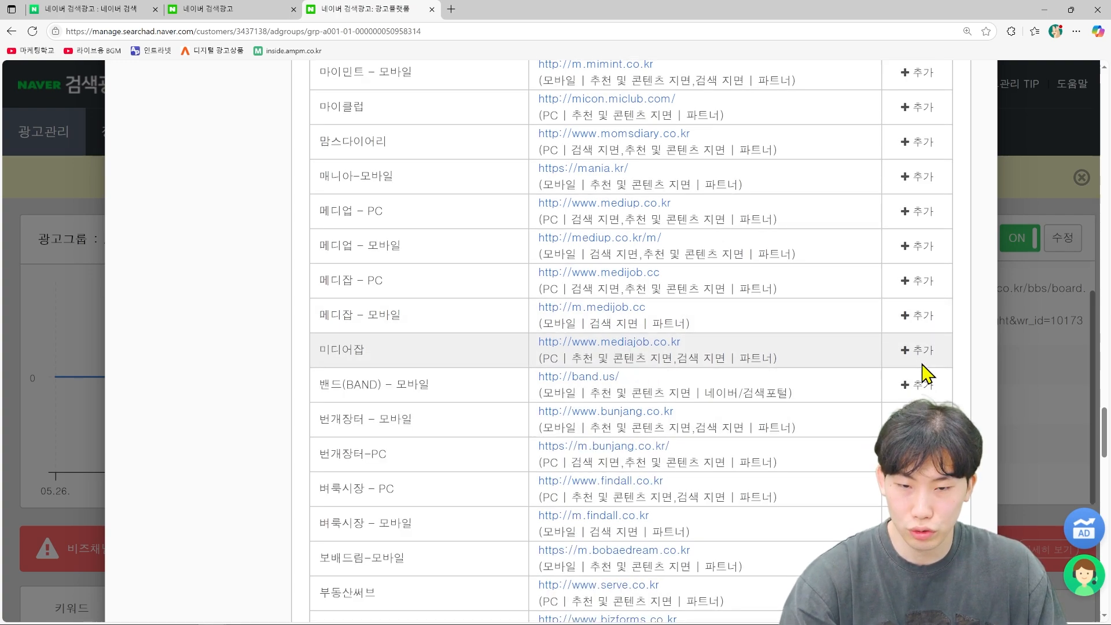
{"action": "scroll", "coordinate": [922, 376], "scroll_direction": "up", "scroll_amount": 20}
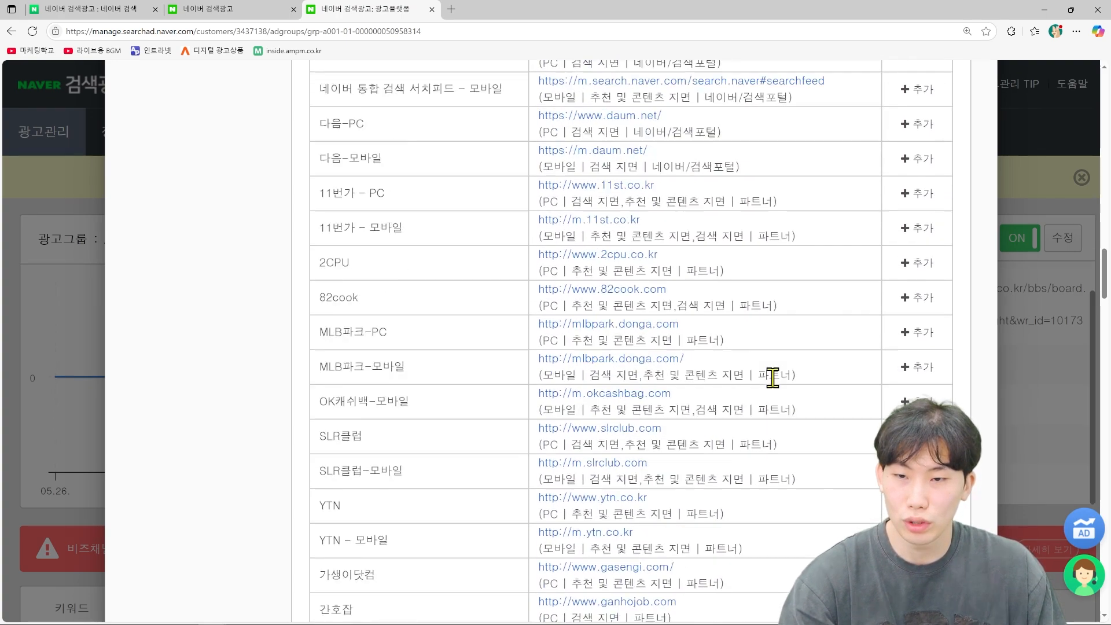
{"action": "scroll", "coordinate": [441, 594], "scroll_direction": "down", "scroll_amount": 5}
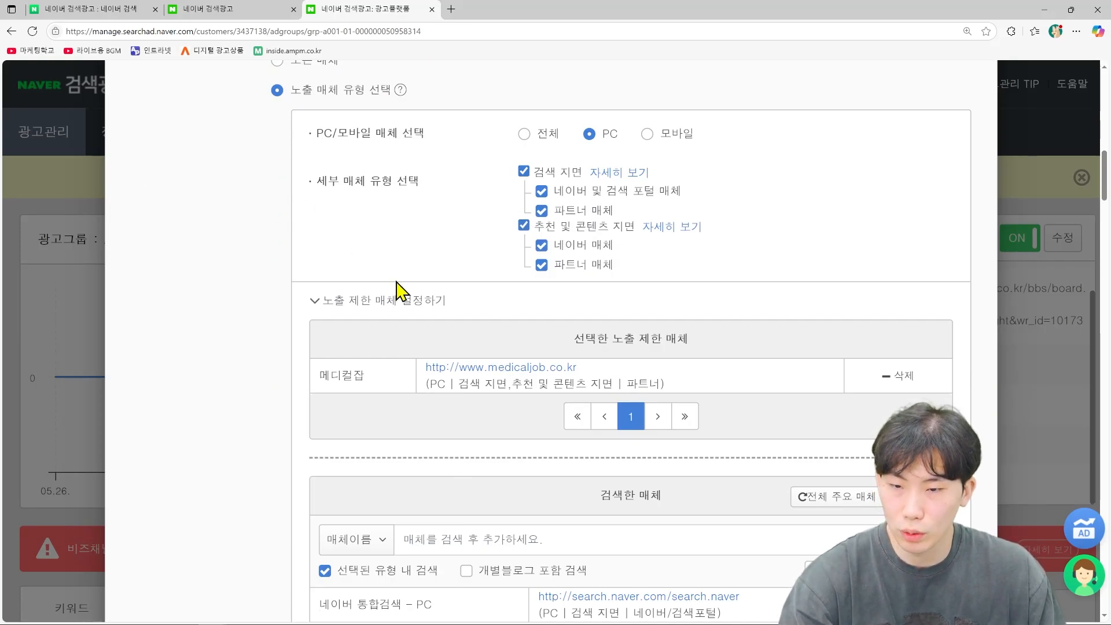
{"action": "scroll", "coordinate": [810, 370], "scroll_direction": "down", "scroll_amount": 9}
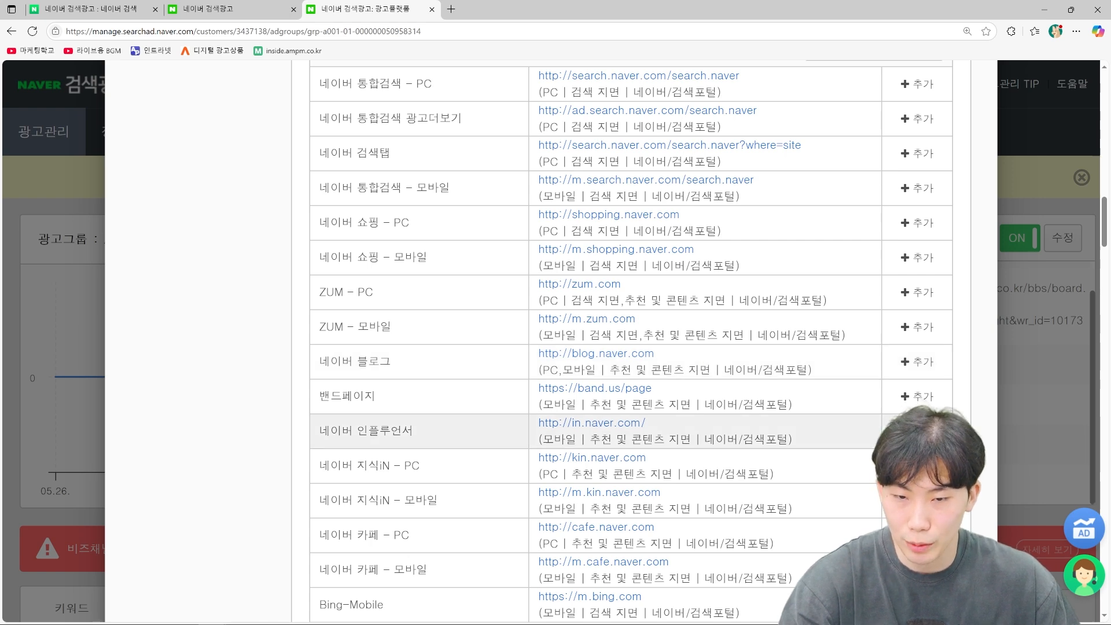
{"action": "scroll", "coordinate": [836, 417], "scroll_direction": "down", "scroll_amount": 2}
{"action": "scroll", "coordinate": [367, 305], "scroll_direction": "up", "scroll_amount": 9}
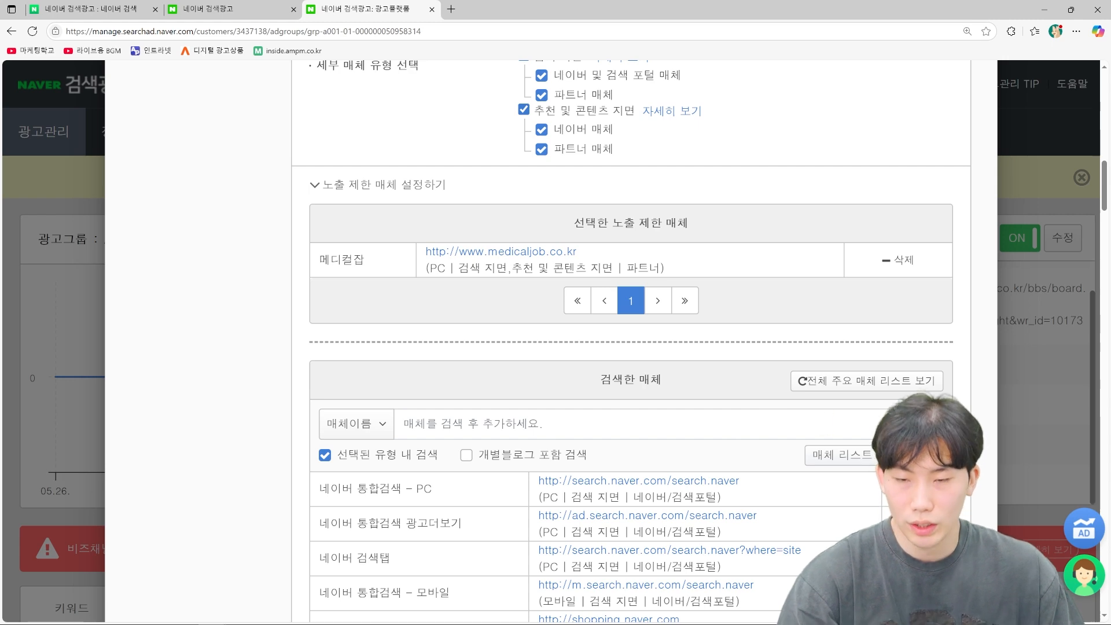
{"action": "scroll", "coordinate": [965, 426], "scroll_direction": "down", "scroll_amount": 1}
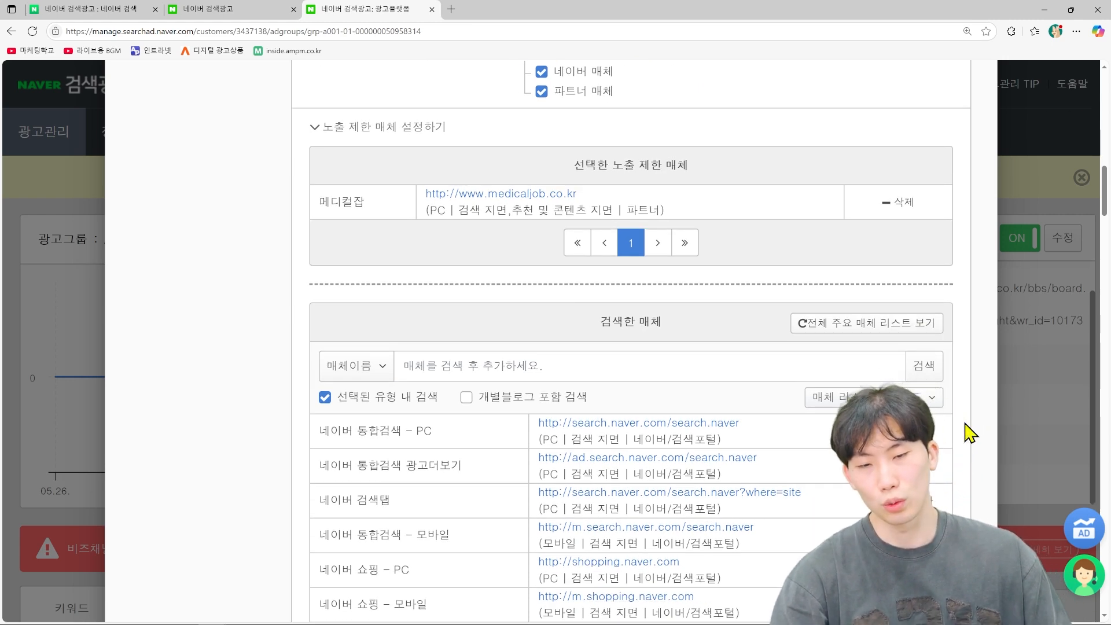
{"action": "scroll", "coordinate": [876, 414], "scroll_direction": "down", "scroll_amount": 4}
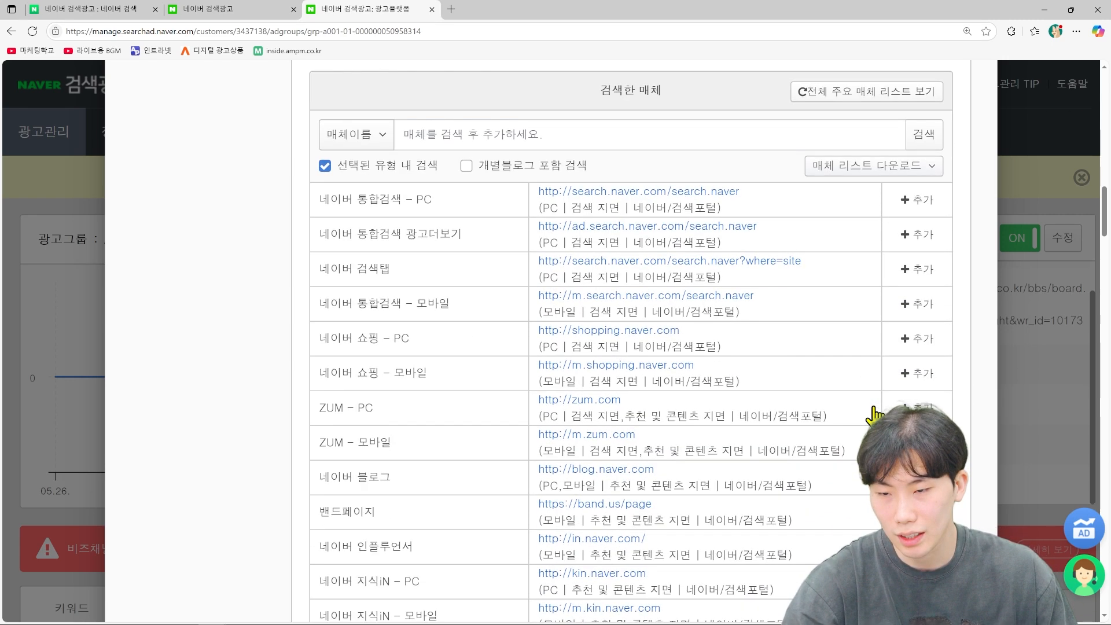
{"action": "scroll", "coordinate": [917, 393], "scroll_direction": "down", "scroll_amount": 8}
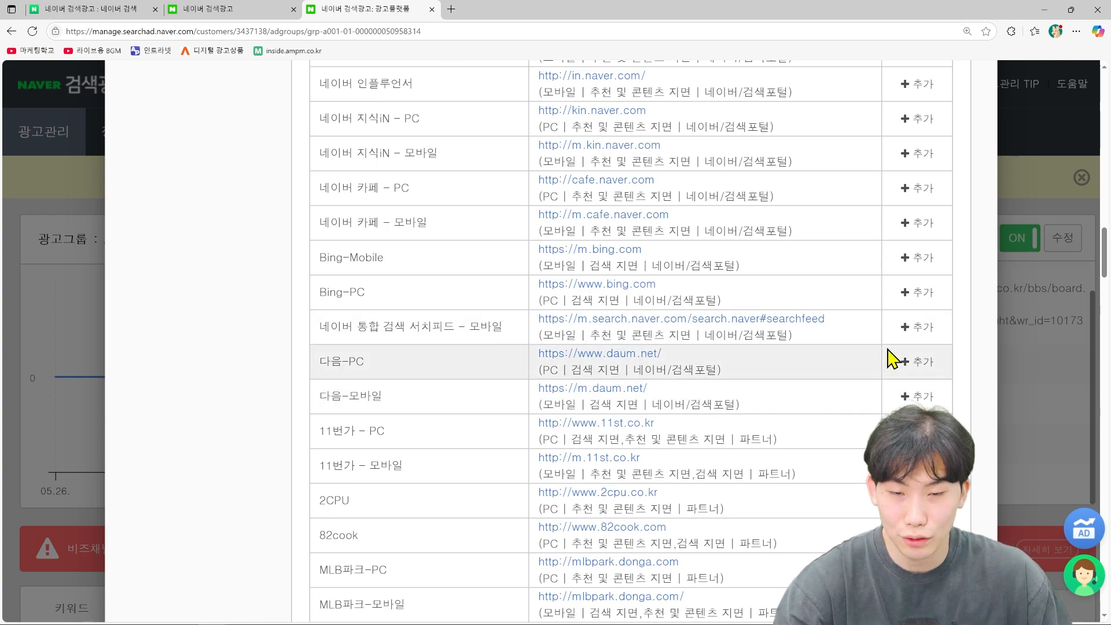
{"action": "scroll", "coordinate": [891, 359], "scroll_direction": "down", "scroll_amount": 20}
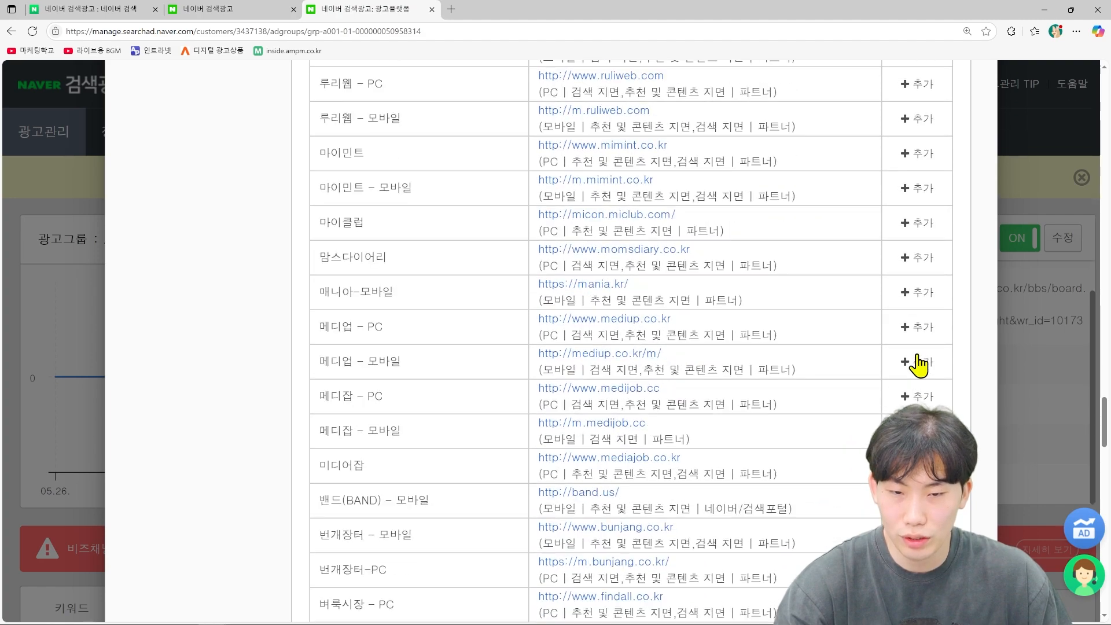
{"action": "scroll", "coordinate": [918, 365], "scroll_direction": "down", "scroll_amount": 20}
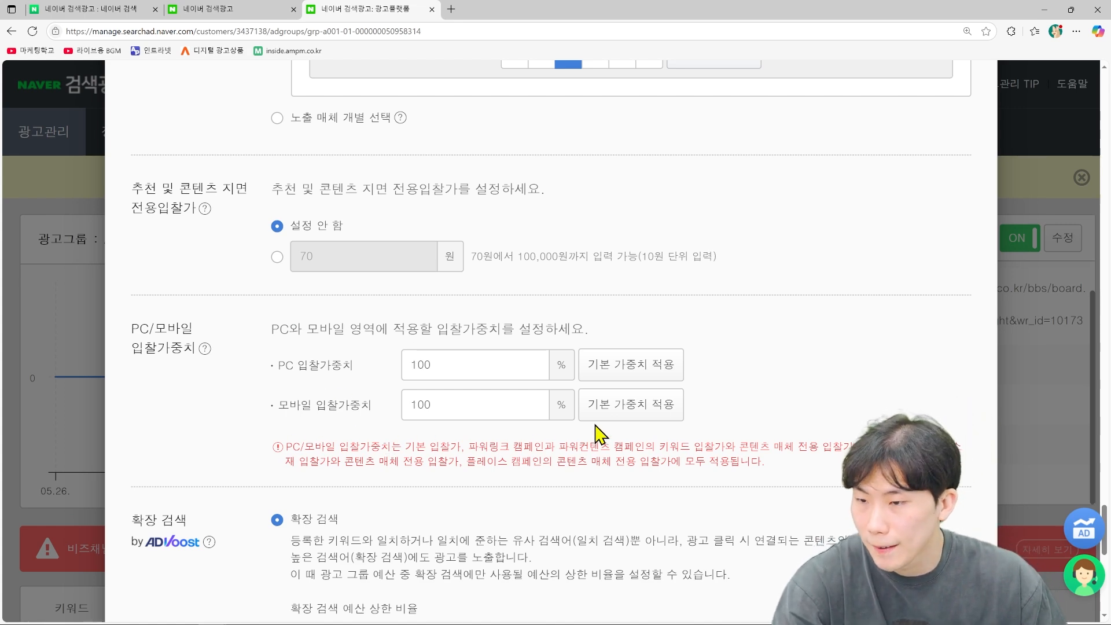
Step: Set the PC bid weight to 90% and the mobile bid weight to 110%
{"action": "scroll", "coordinate": [450, 380], "scroll_direction": "down", "scroll_amount": 2}
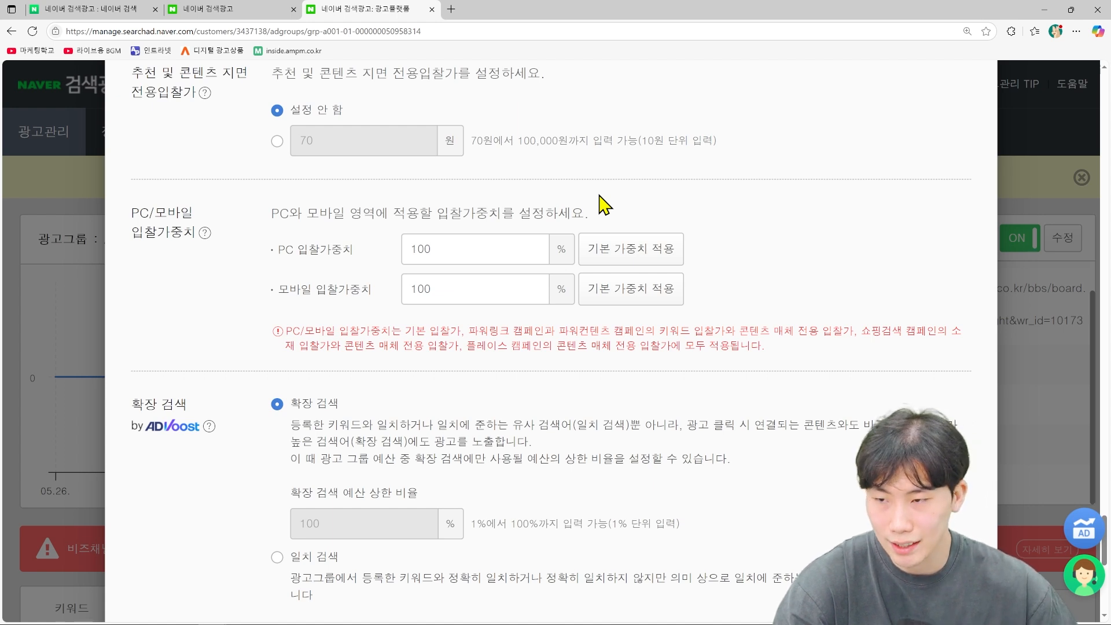
{"action": "left_click", "coordinate": [486, 258]}
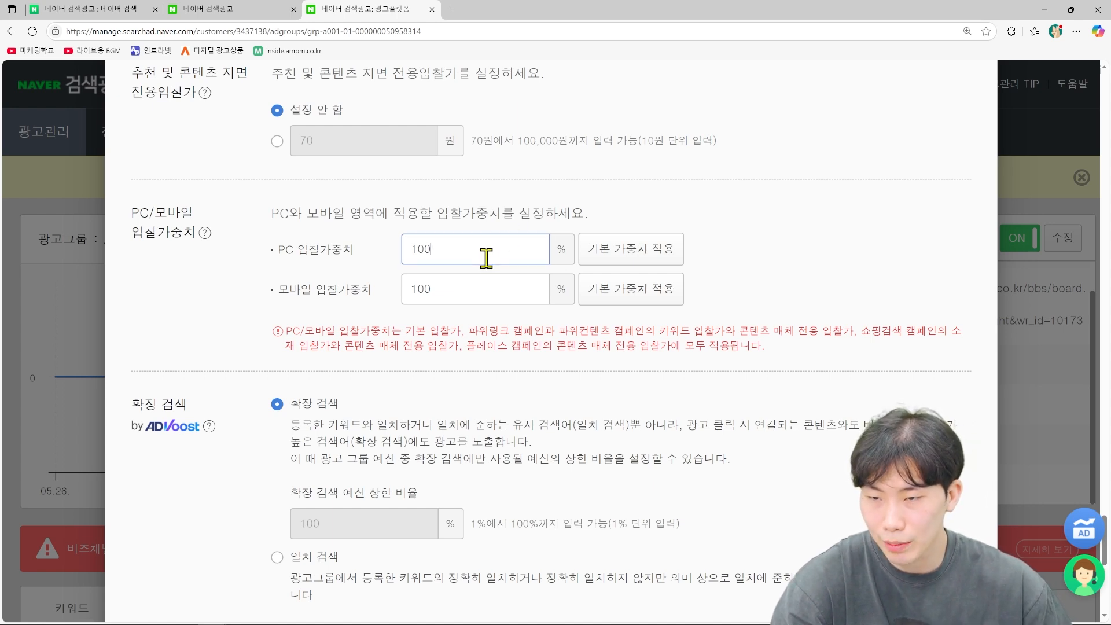
{"action": "left_click", "coordinate": [493, 299]}
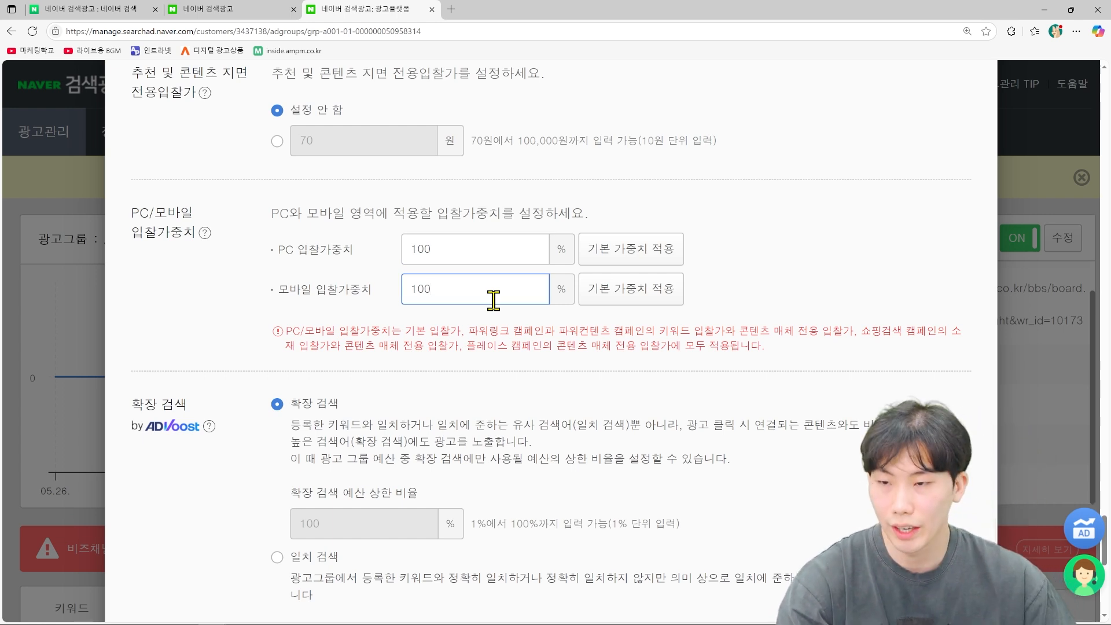
{"action": "left_click", "coordinate": [503, 254]}
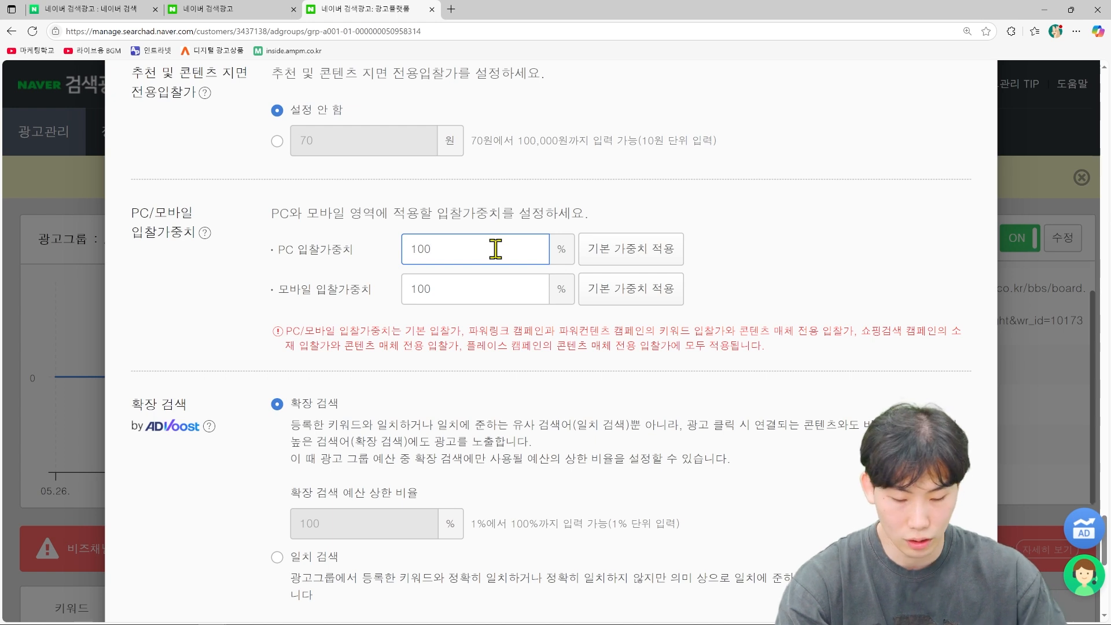
{"action": "left_click", "coordinate": [453, 292]}
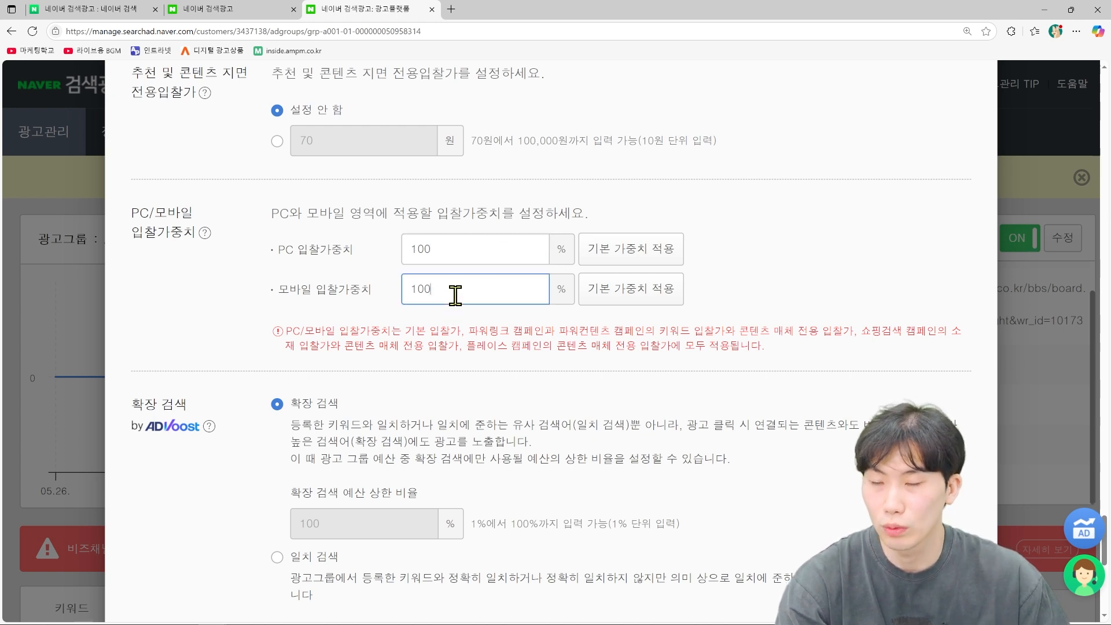
{"action": "key", "text": "BackSpace"}
{"action": "key", "text": "BackSpace"}
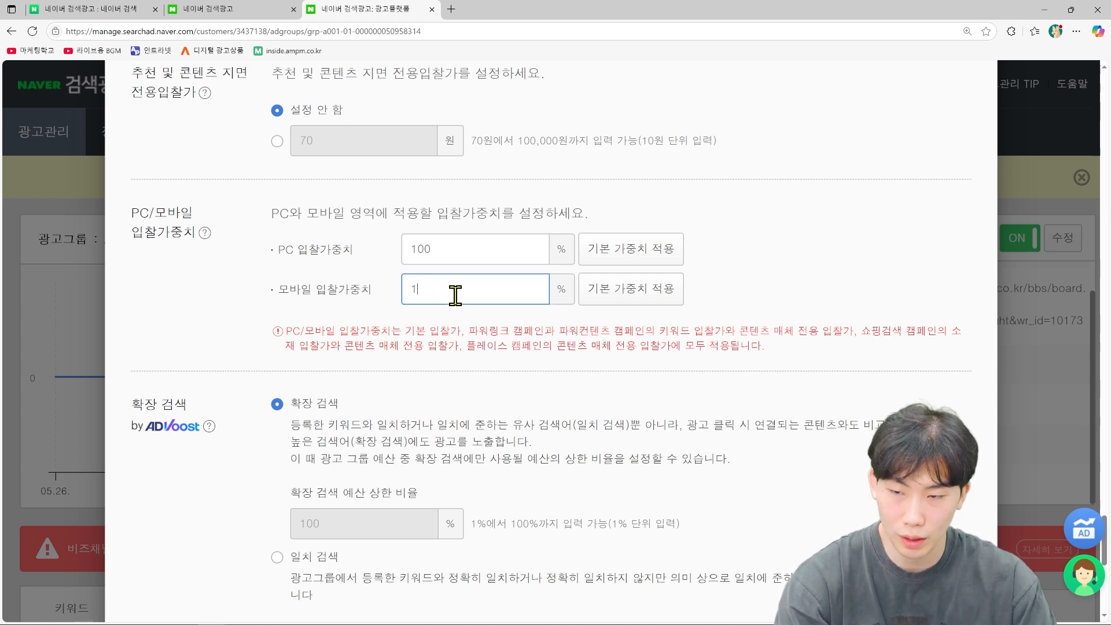
{"action": "type", "text": "10"}
{"action": "left_click", "coordinate": [480, 247]}
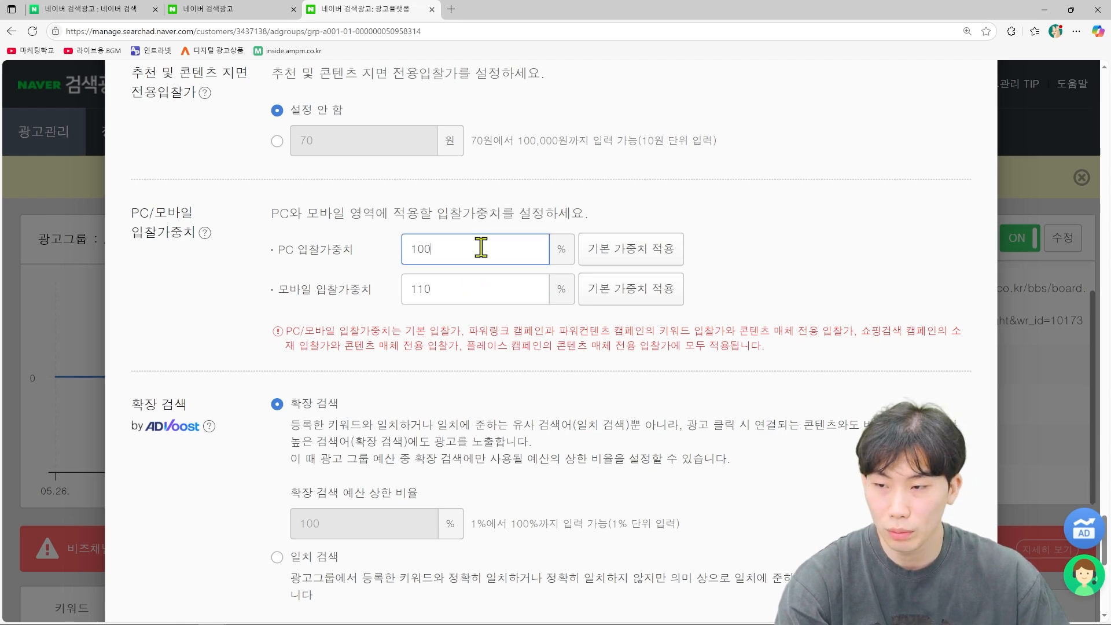
{"action": "key", "text": "BackSpace"}
{"action": "key", "text": "BackSpace"}
{"action": "type", "text": "90"}
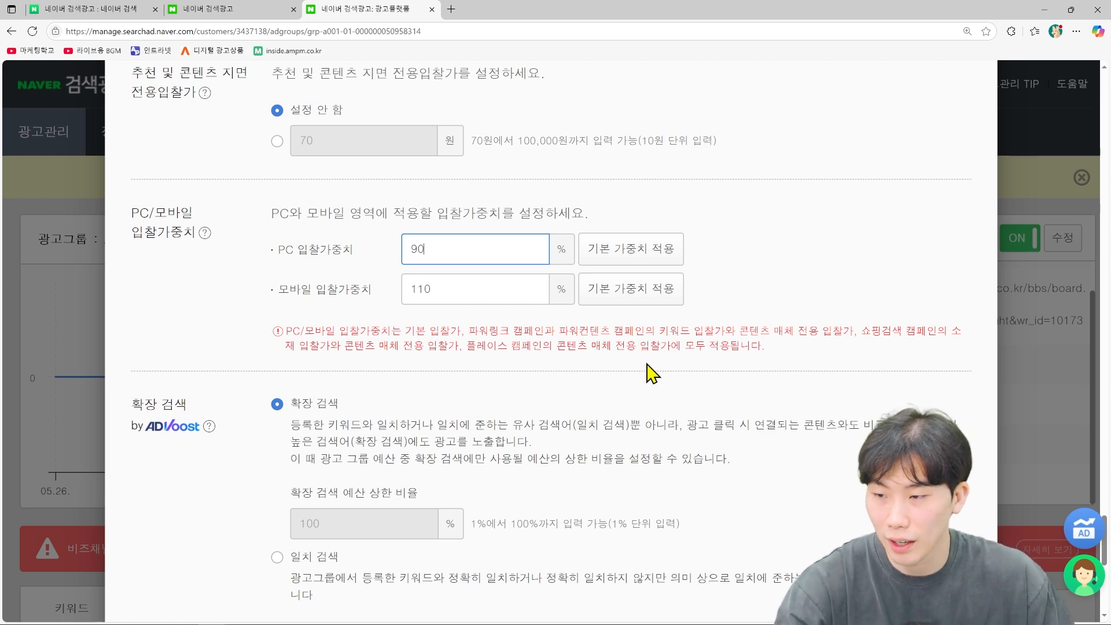
{"action": "scroll", "coordinate": [653, 375], "scroll_direction": "down", "scroll_amount": 4}
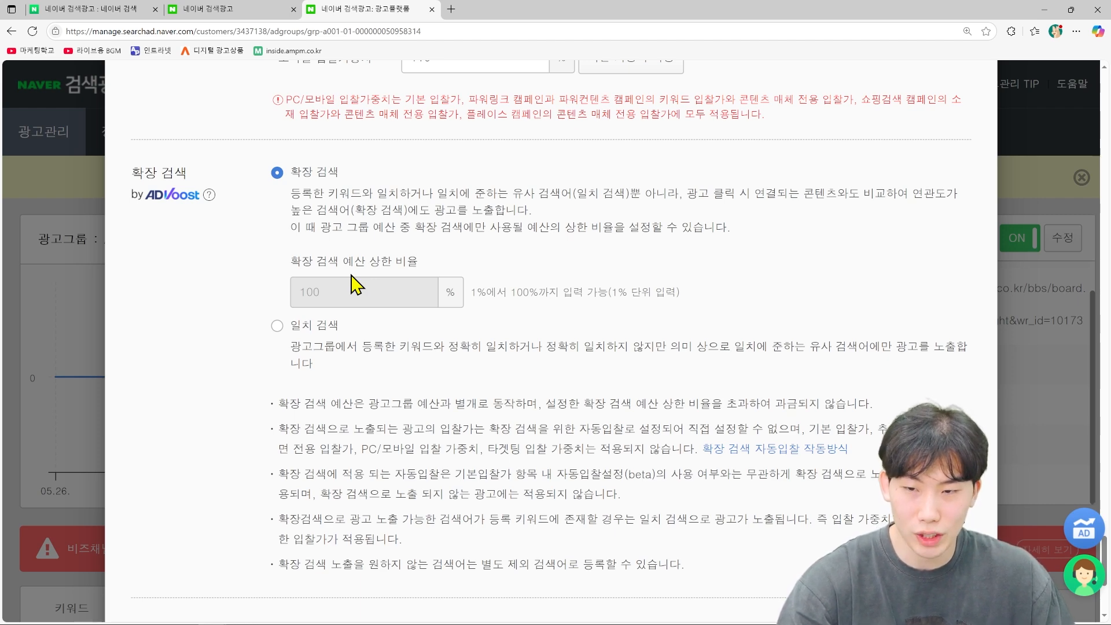
Step: Keep expanded search, choose 동일 비중 노출 for ad exposure, and save the ad group settings
{"action": "scroll", "coordinate": [324, 324], "scroll_direction": "down", "scroll_amount": 2}
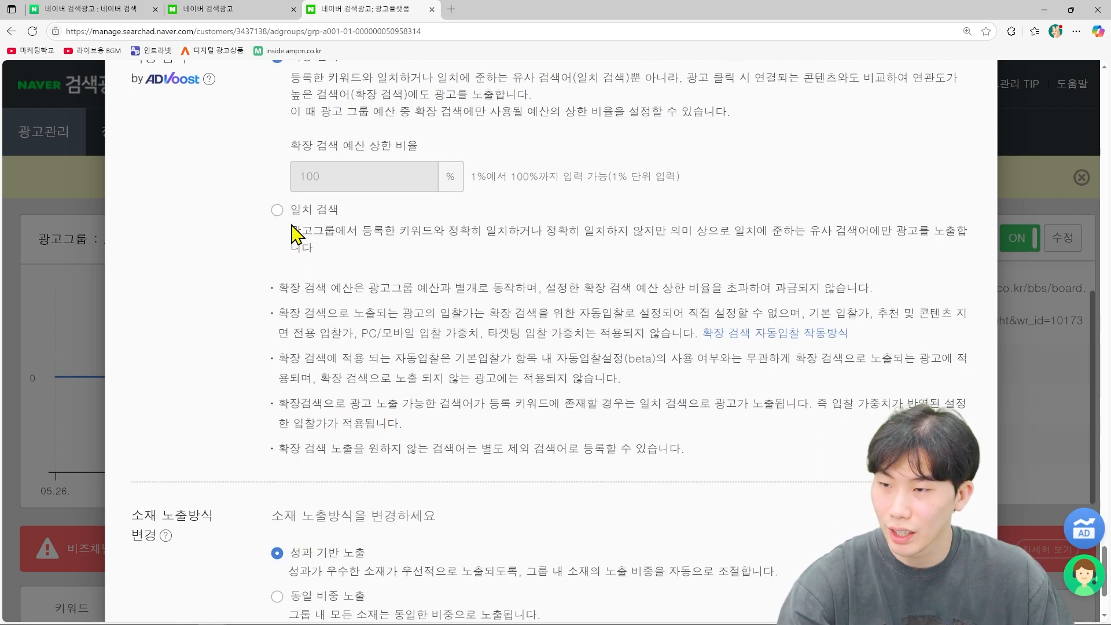
{"action": "left_click", "coordinate": [278, 211]}
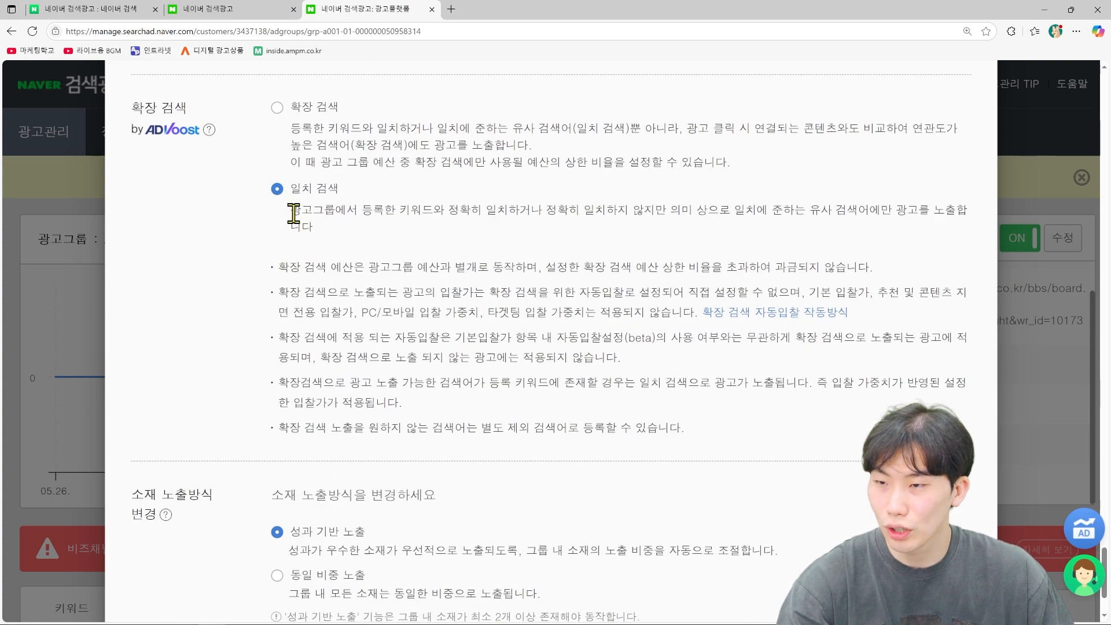
{"action": "scroll", "coordinate": [294, 212], "scroll_direction": "up", "scroll_amount": 1}
{"action": "left_click", "coordinate": [277, 173]}
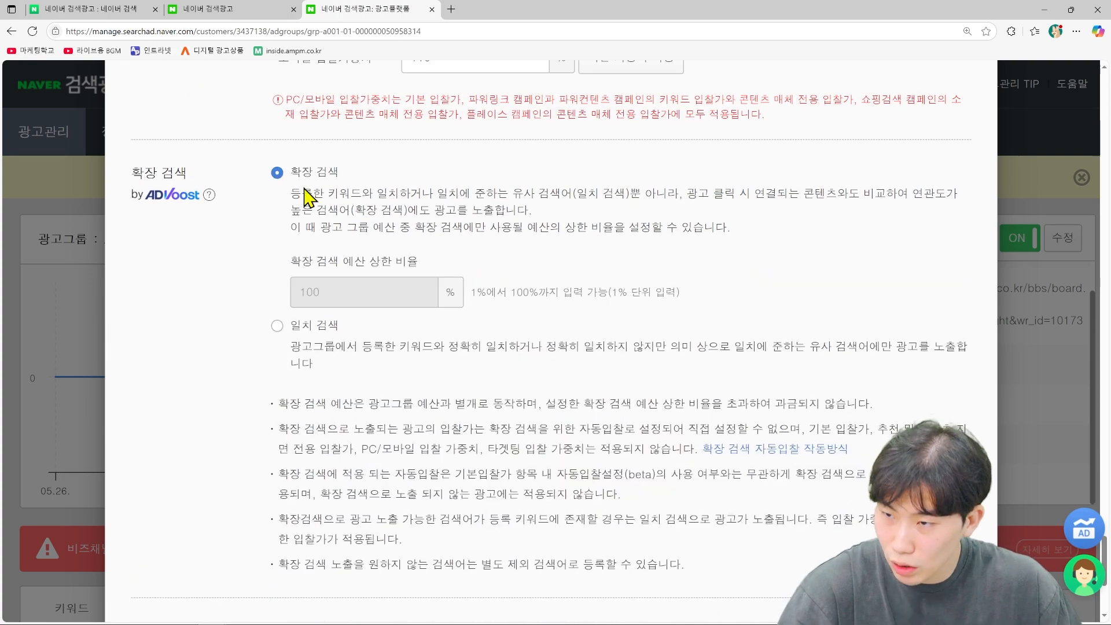
{"action": "scroll", "coordinate": [475, 251], "scroll_direction": "down", "scroll_amount": 4}
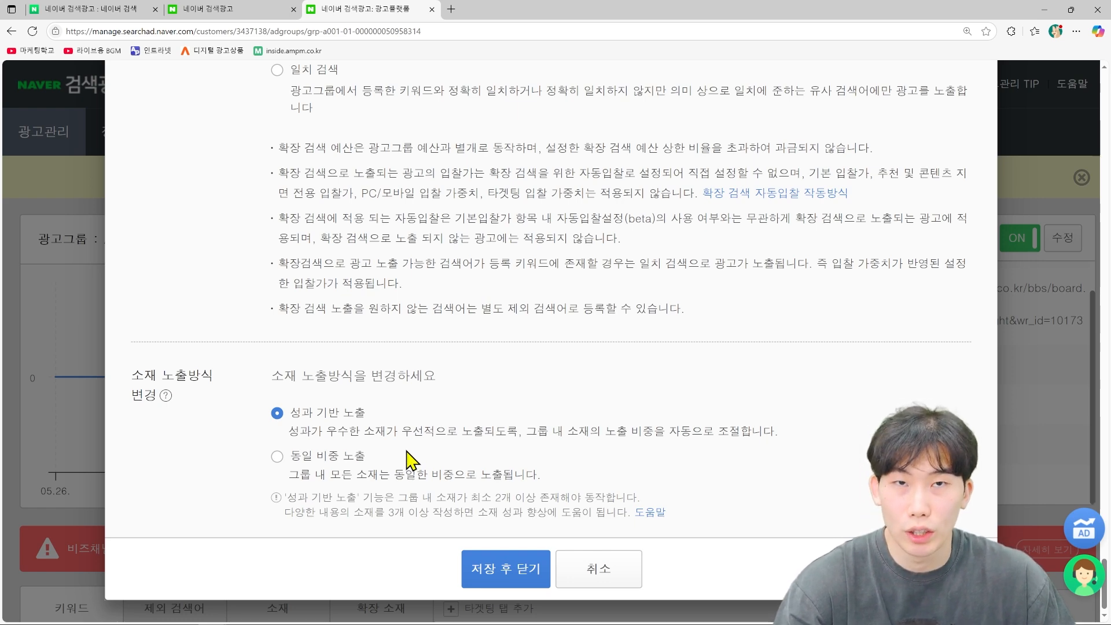
{"action": "left_click", "coordinate": [278, 461]}
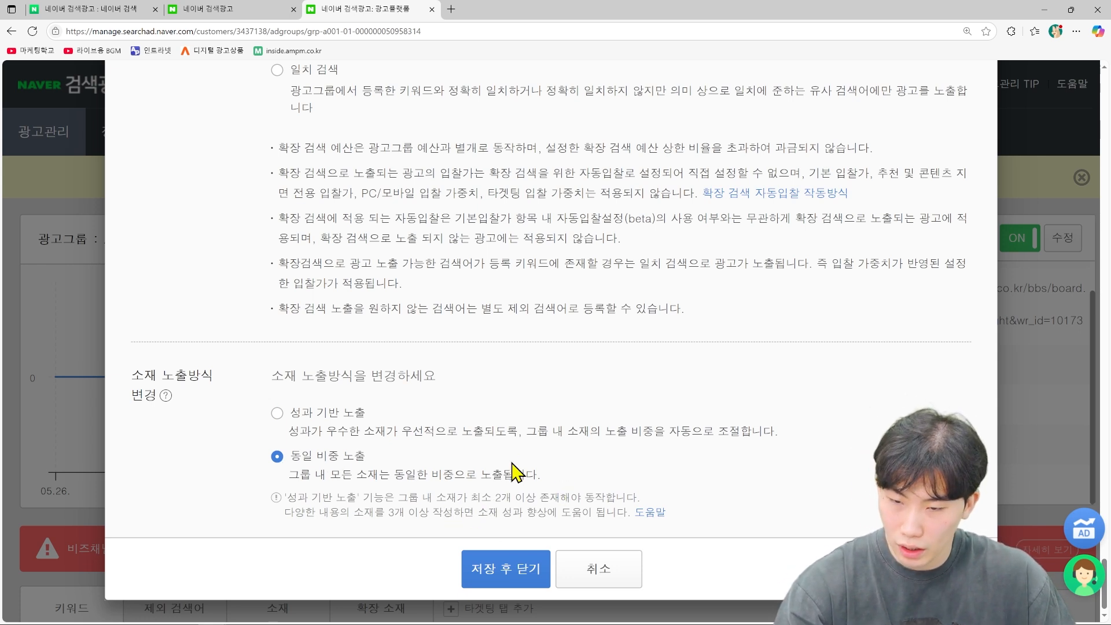
{"action": "left_click", "coordinate": [530, 572]}
{"action": "scroll", "coordinate": [565, 434], "scroll_direction": "down", "scroll_amount": 6}
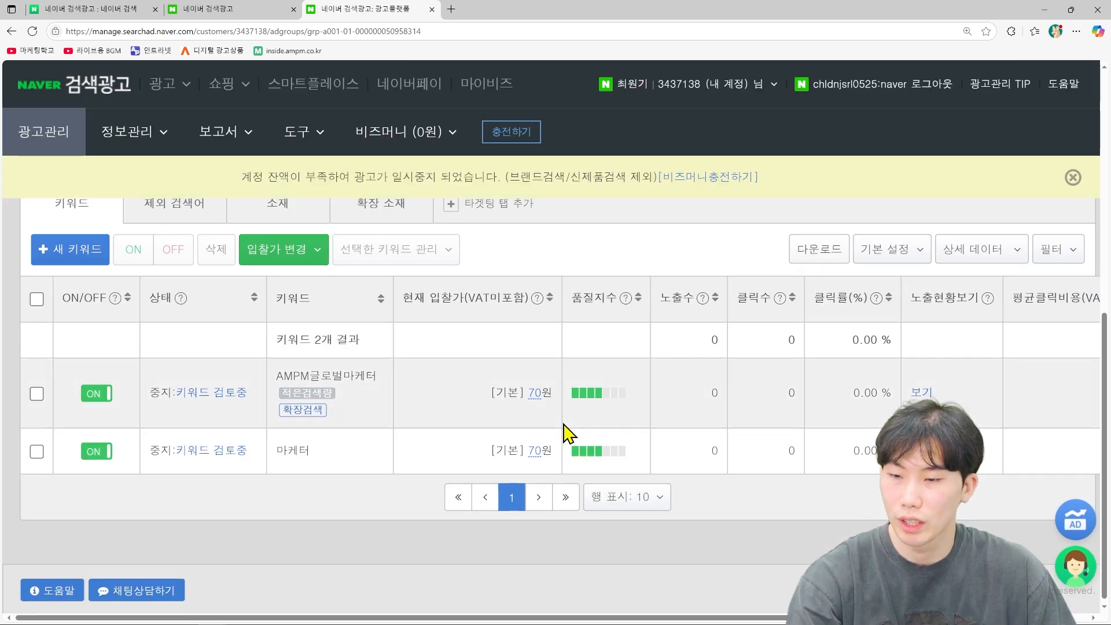
Step: Check the ad group's empty 제외 검색어 list, then switch to its 소재 ads list
{"action": "scroll", "coordinate": [489, 397], "scroll_direction": "up", "scroll_amount": 2}
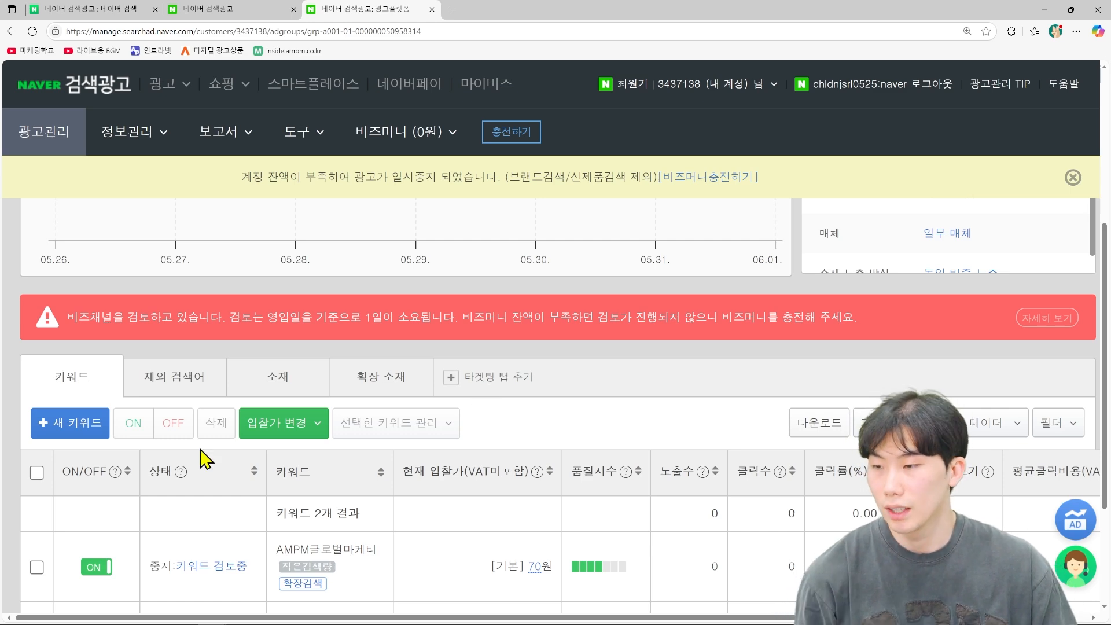
{"action": "scroll", "coordinate": [222, 431], "scroll_direction": "down", "scroll_amount": 2}
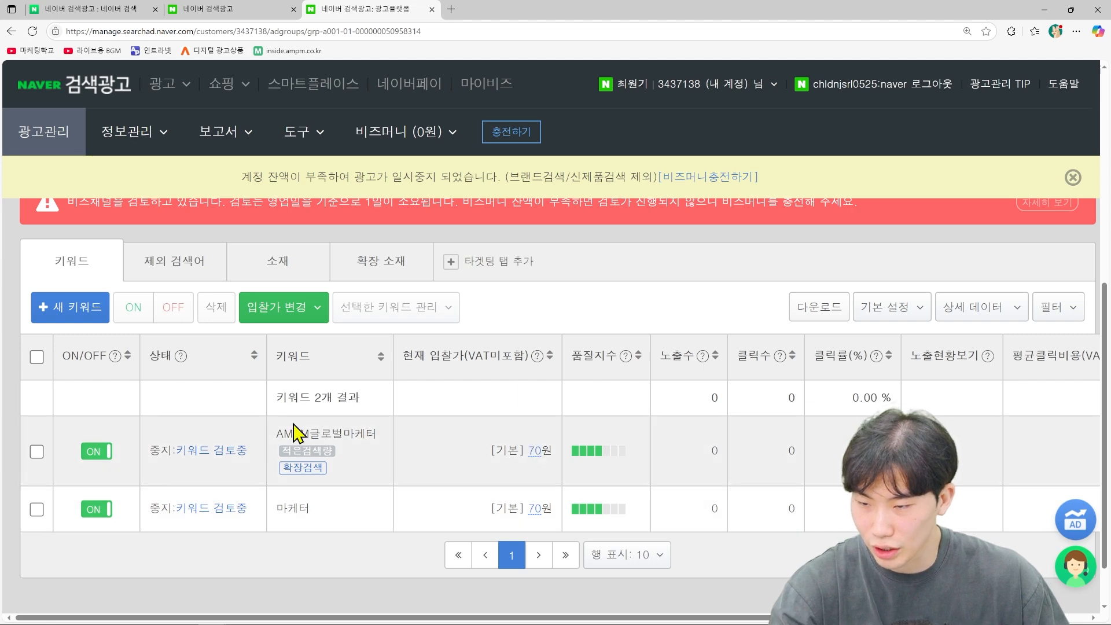
{"action": "left_click", "coordinate": [179, 281]}
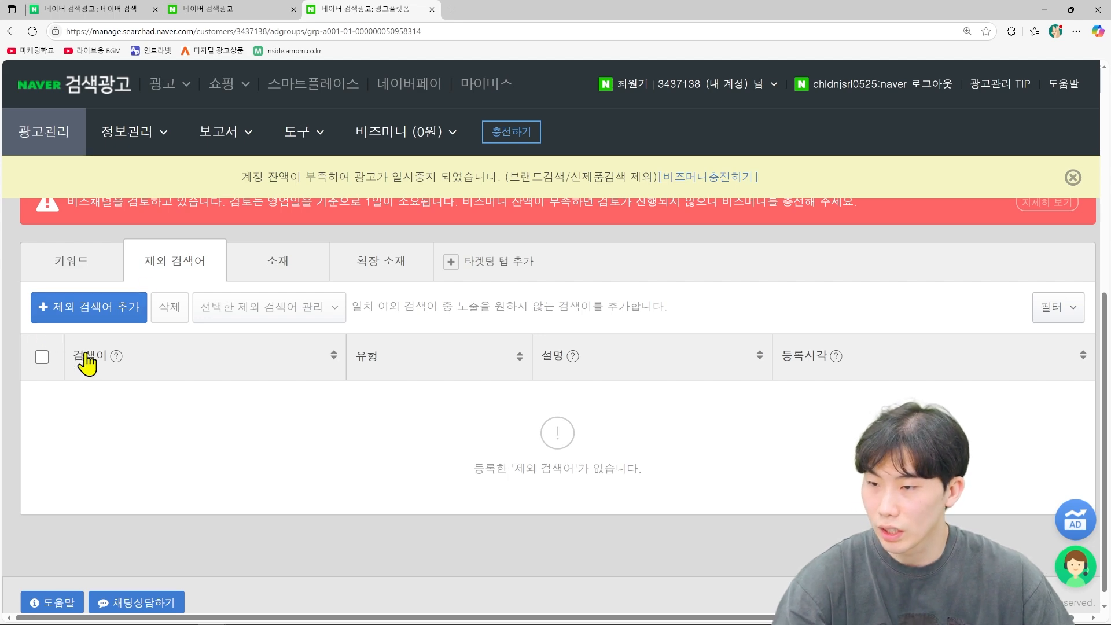
{"action": "left_click", "coordinate": [280, 257]}
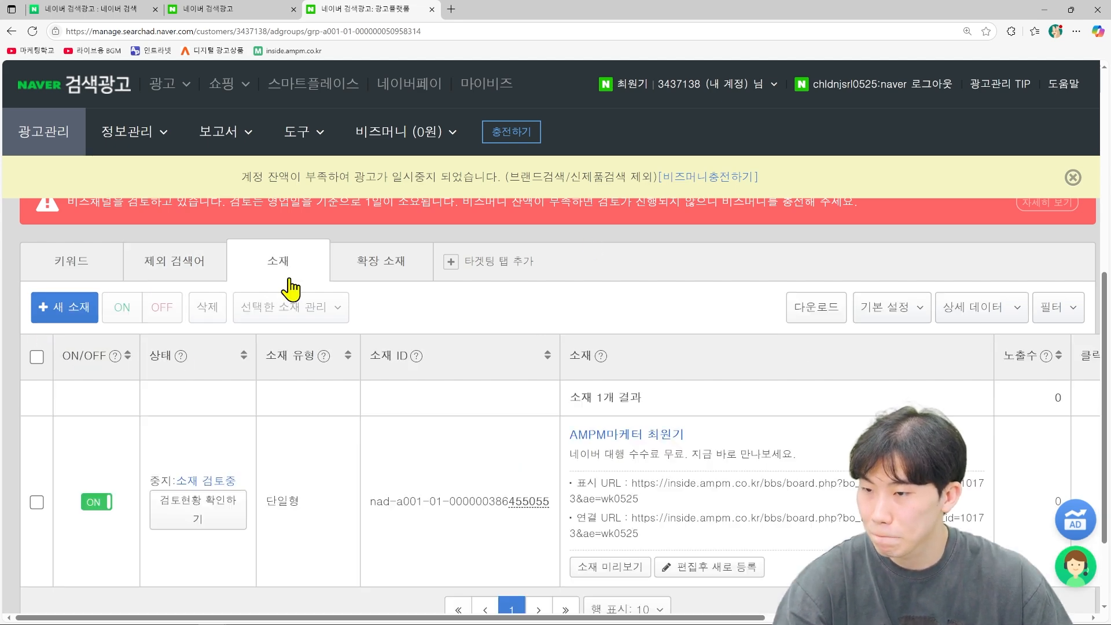
Step: Review the single-type ad under review and start 편집후 새로 등록 from it
{"action": "scroll", "coordinate": [415, 399], "scroll_direction": "down", "scroll_amount": 1}
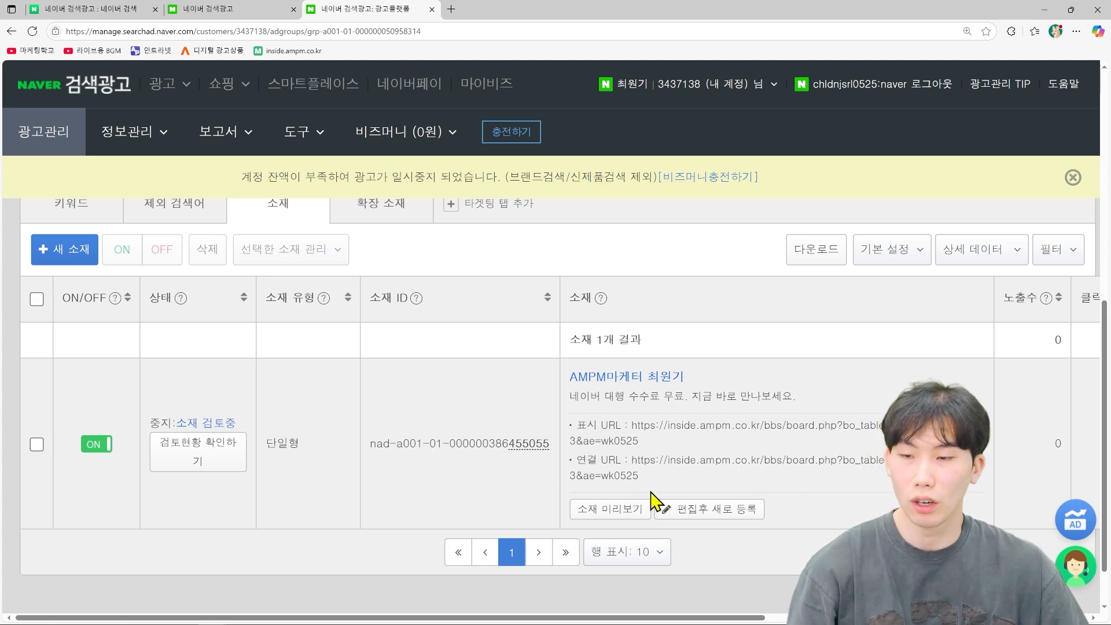
{"action": "scroll", "coordinate": [675, 481], "scroll_direction": "up", "scroll_amount": 1}
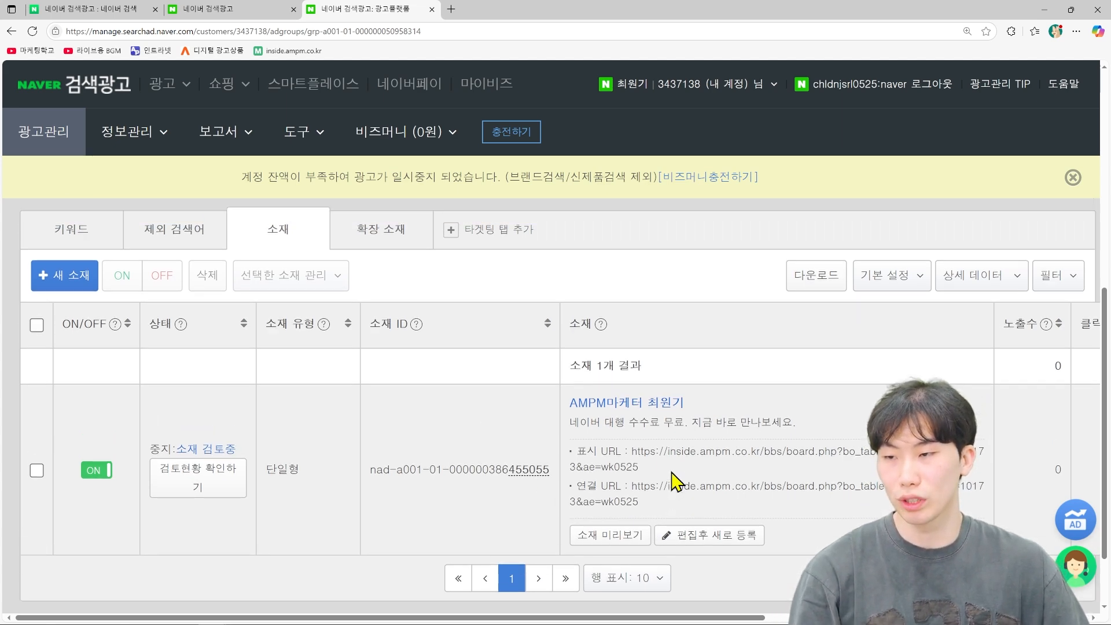
{"action": "scroll", "coordinate": [676, 481], "scroll_direction": "down", "scroll_amount": 1}
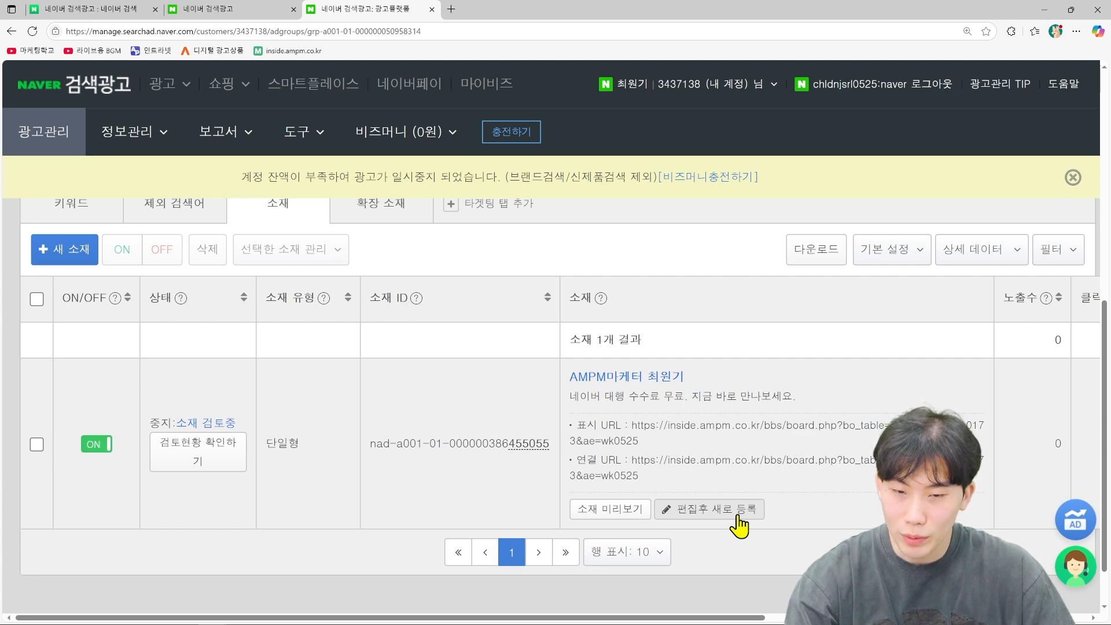
{"action": "left_click", "coordinate": [740, 512]}
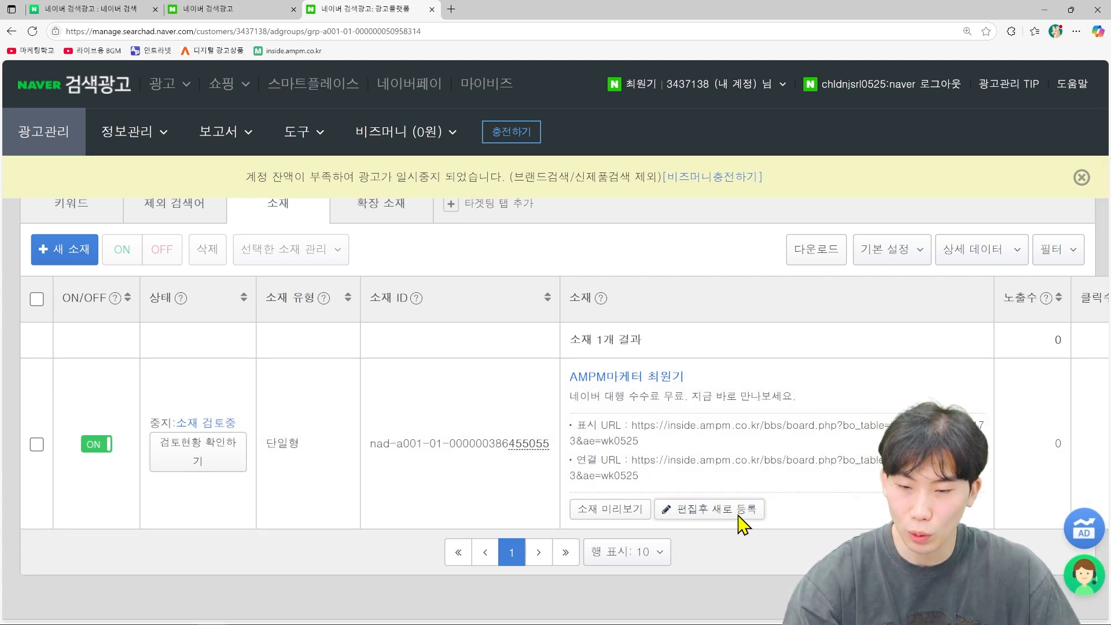
Step: Select the PC and mobile landing URLs in the prefilled new-ad form
{"action": "scroll", "coordinate": [686, 298], "scroll_direction": "down", "scroll_amount": 2}
{"action": "scroll", "coordinate": [686, 300], "scroll_direction": "down", "scroll_amount": 2}
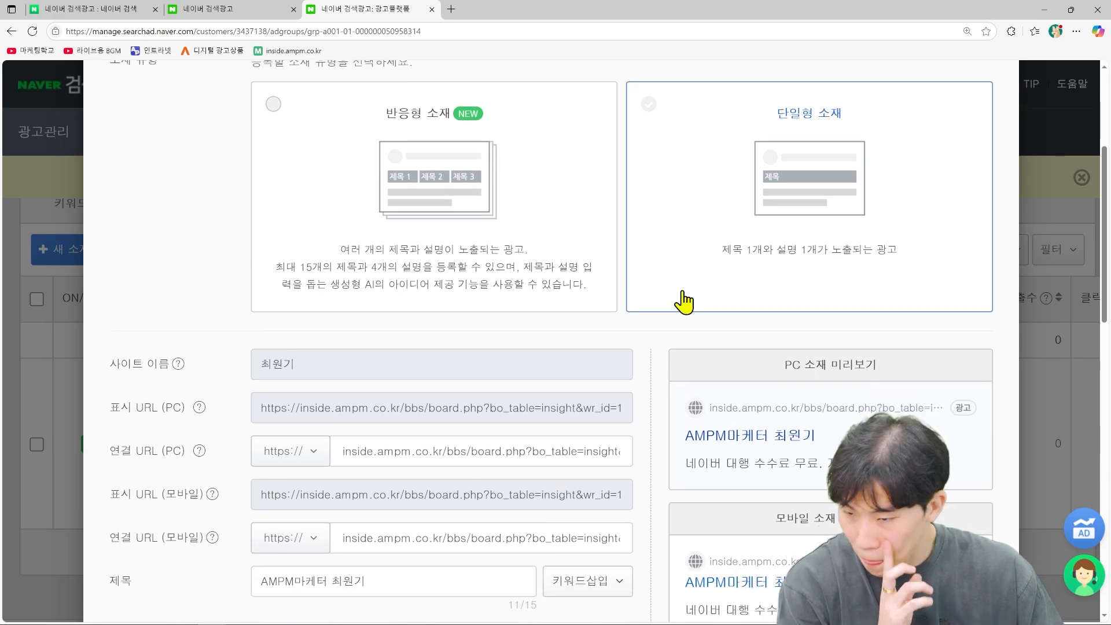
{"action": "scroll", "coordinate": [685, 300], "scroll_direction": "down", "scroll_amount": 1}
{"action": "left_click_drag", "start_coordinate": [344, 392], "coordinate": [607, 416]}
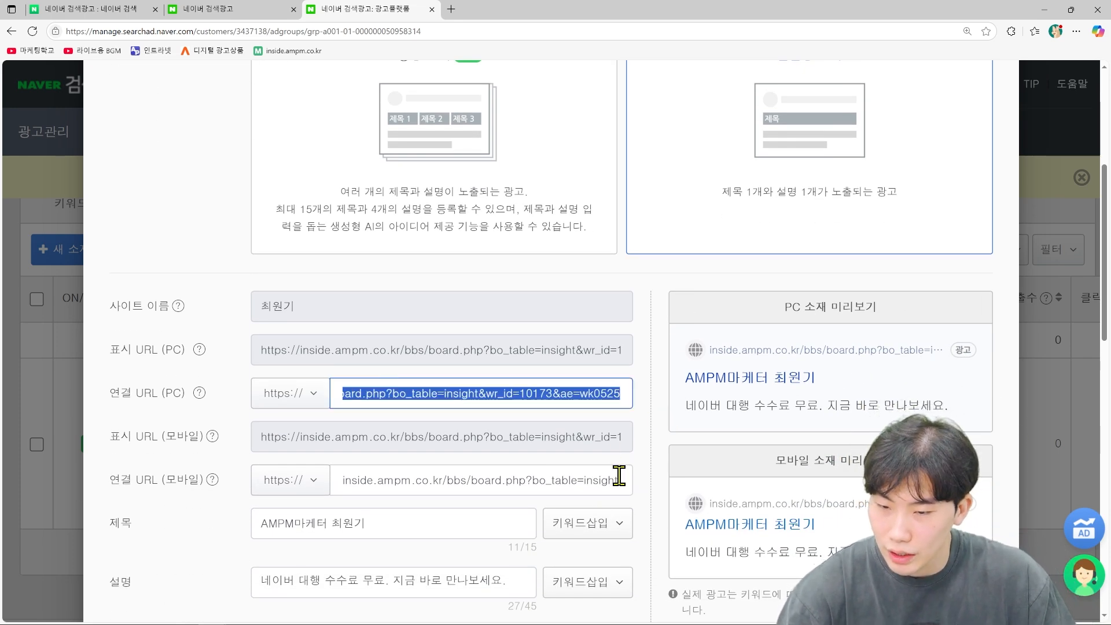
{"action": "left_click_drag", "start_coordinate": [615, 480], "coordinate": [315, 479]}
{"action": "left_click_drag", "start_coordinate": [344, 393], "coordinate": [591, 398]}
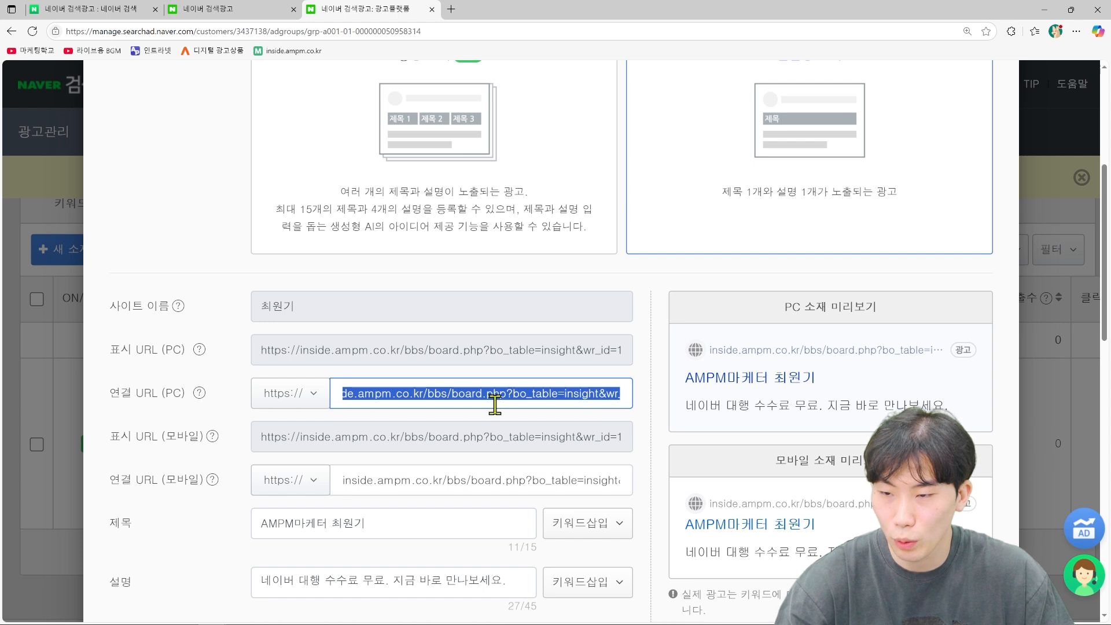
{"action": "left_click", "coordinate": [350, 391]}
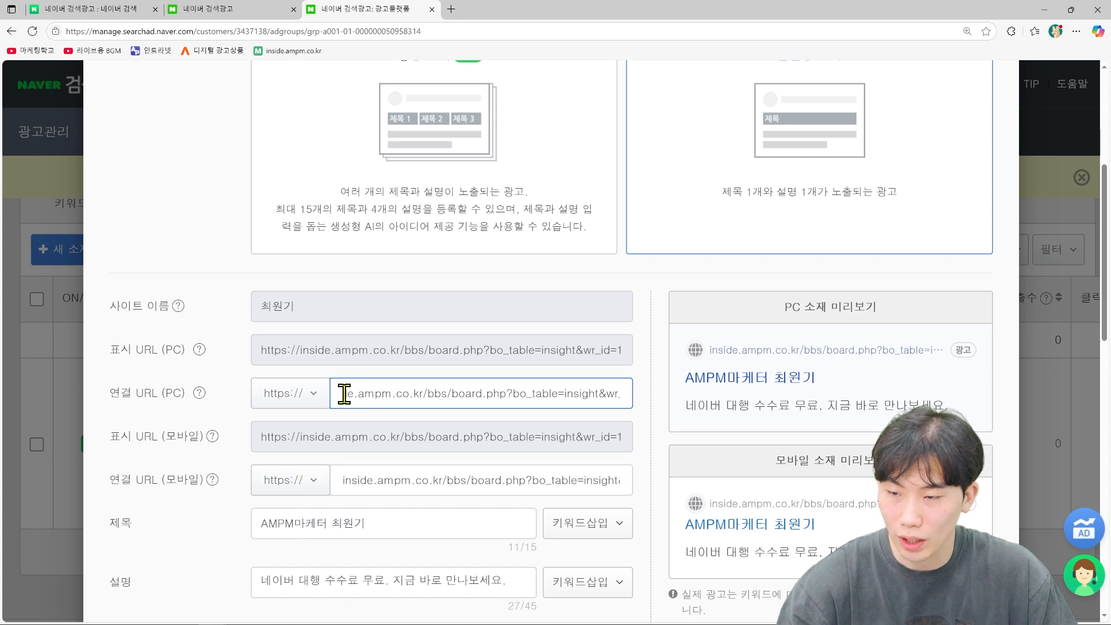
{"action": "left_click_drag", "start_coordinate": [342, 391], "coordinate": [697, 407]}
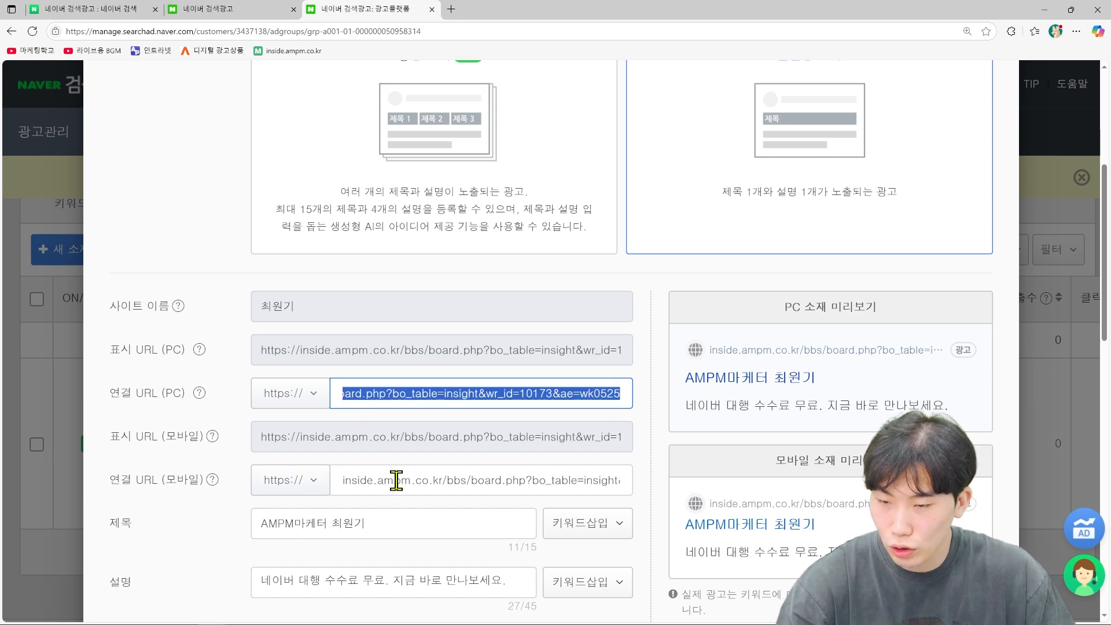
Step: Scroll to the bottom of the form and close it without saving
{"action": "scroll", "coordinate": [483, 466], "scroll_direction": "down", "scroll_amount": 1}
{"action": "scroll", "coordinate": [486, 466], "scroll_direction": "down", "scroll_amount": 3}
{"action": "scroll", "coordinate": [482, 456], "scroll_direction": "down", "scroll_amount": 7}
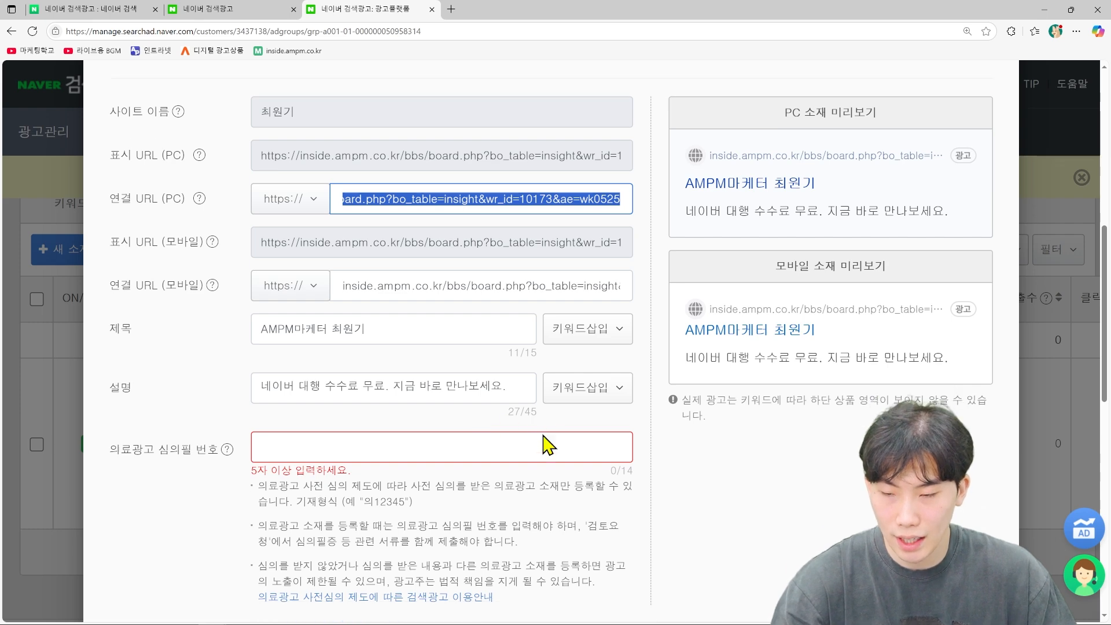
{"action": "scroll", "coordinate": [582, 438], "scroll_direction": "down", "scroll_amount": 3}
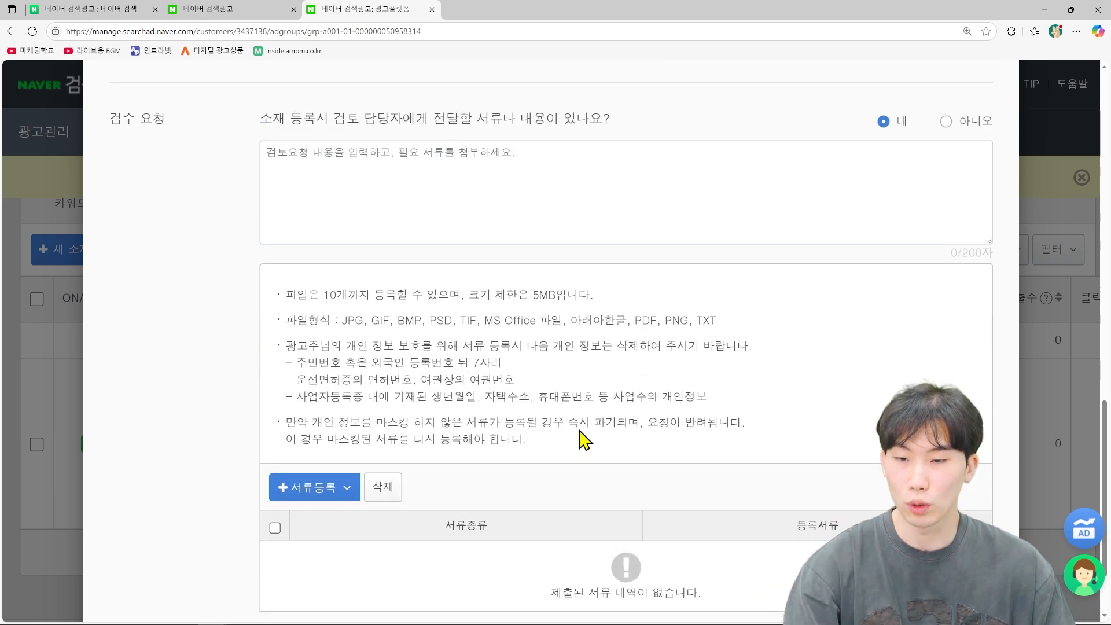
{"action": "scroll", "coordinate": [581, 438], "scroll_direction": "down", "scroll_amount": 2}
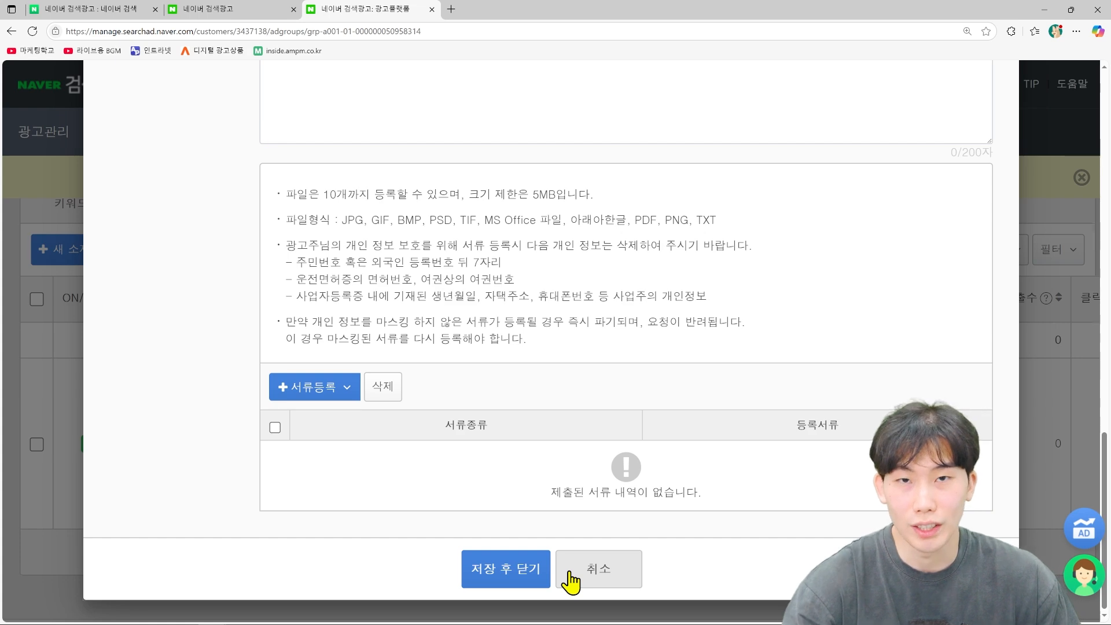
{"action": "left_click", "coordinate": [611, 578]}
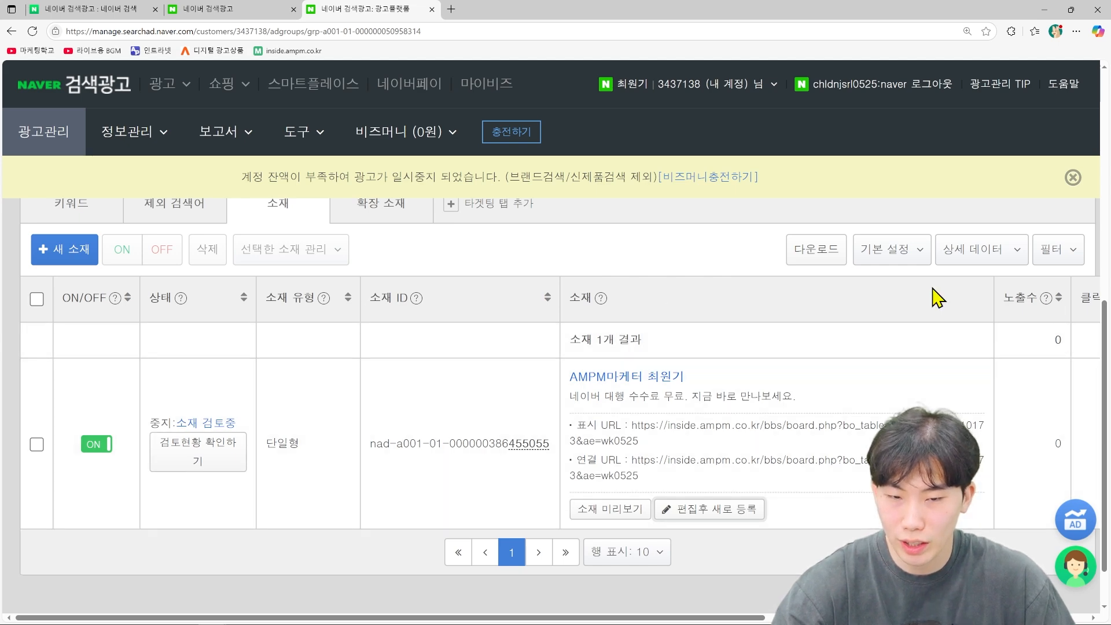
Step: Drag across the bottom of the page and scroll back up
{"action": "left_click_drag", "start_coordinate": [630, 621], "coordinate": [421, 620]}
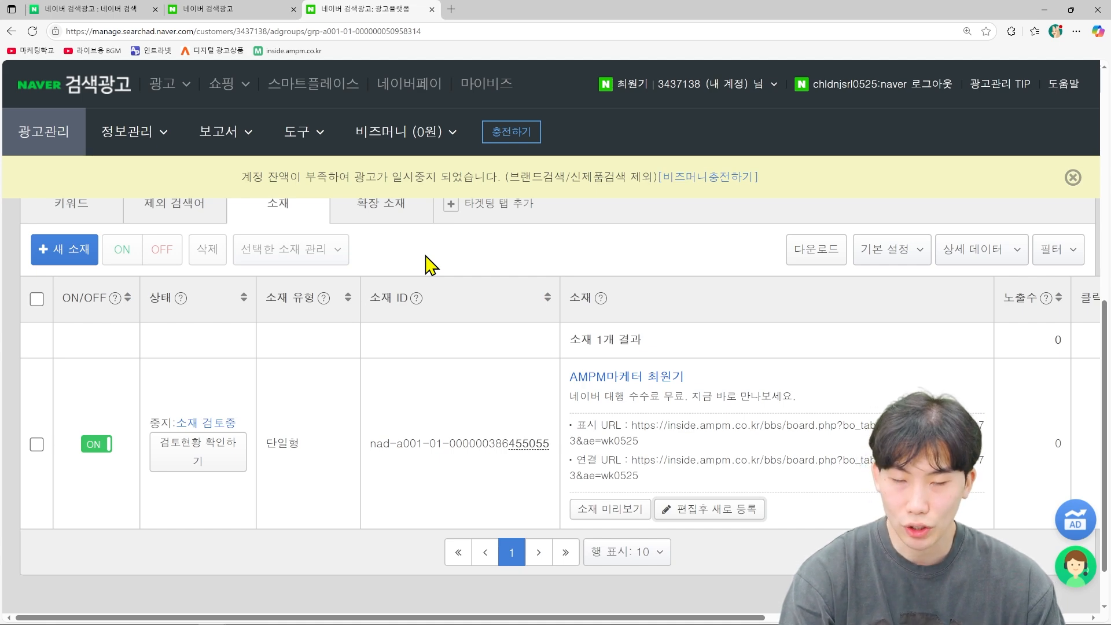
{"action": "scroll", "coordinate": [145, 229], "scroll_direction": "up", "scroll_amount": 1}
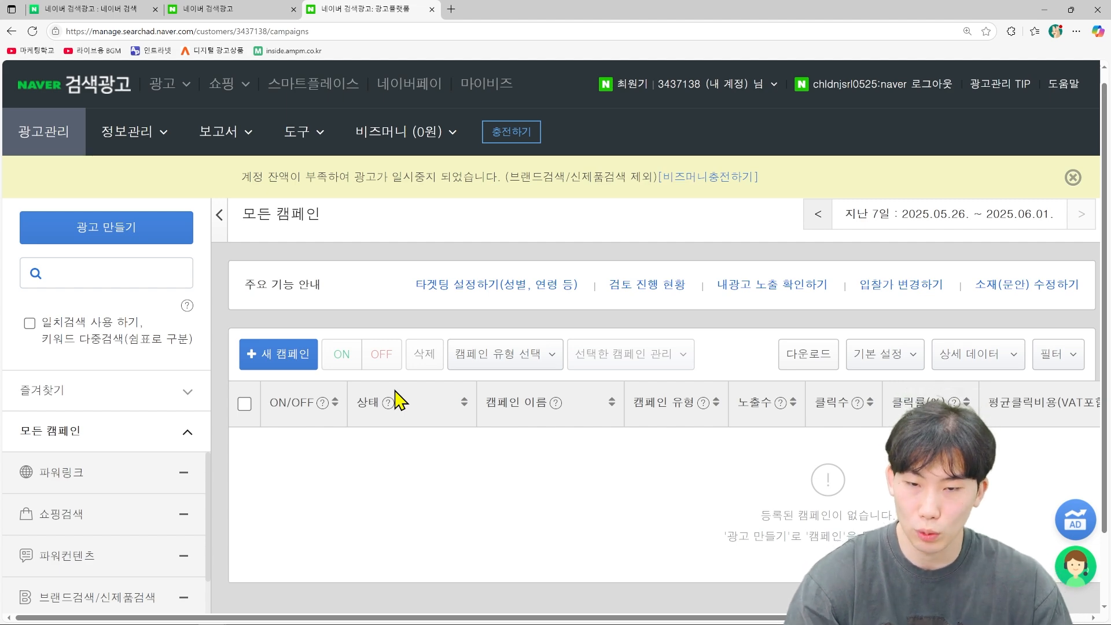
Step: Create a campaign named 'AMPM글로벌 아미노샵 PC' with an unlimited daily budget and continue
{"action": "left_click", "coordinate": [140, 238]}
{"action": "scroll", "coordinate": [331, 418], "scroll_direction": "down", "scroll_amount": 5}
{"action": "scroll", "coordinate": [501, 399], "scroll_direction": "down", "scroll_amount": 15}
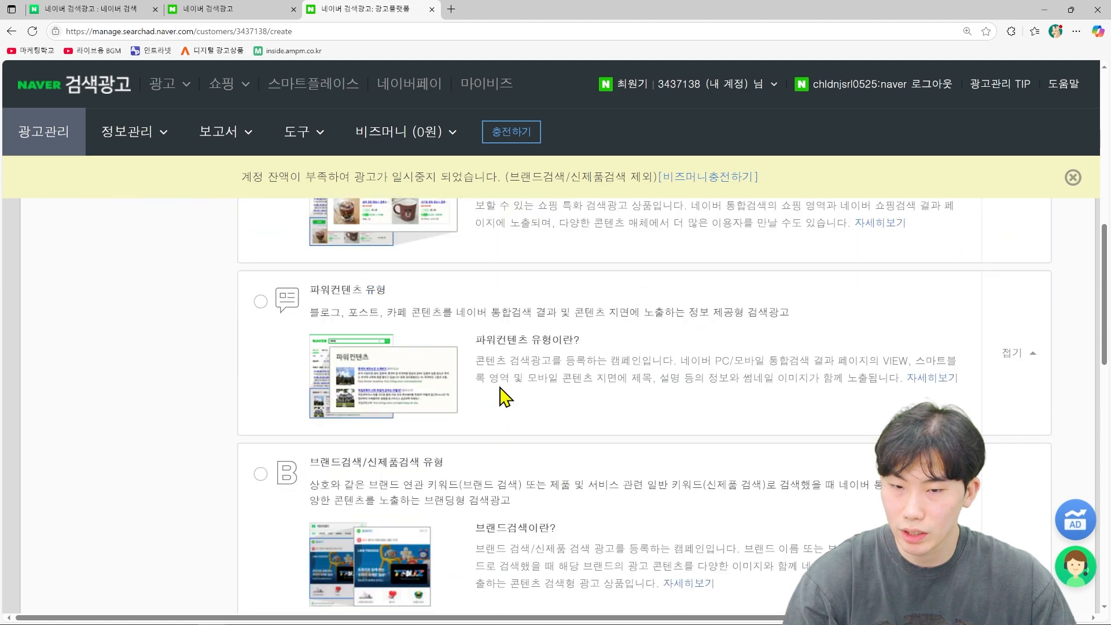
{"action": "scroll", "coordinate": [499, 422], "scroll_direction": "down", "scroll_amount": 3}
{"action": "left_click", "coordinate": [159, 321]}
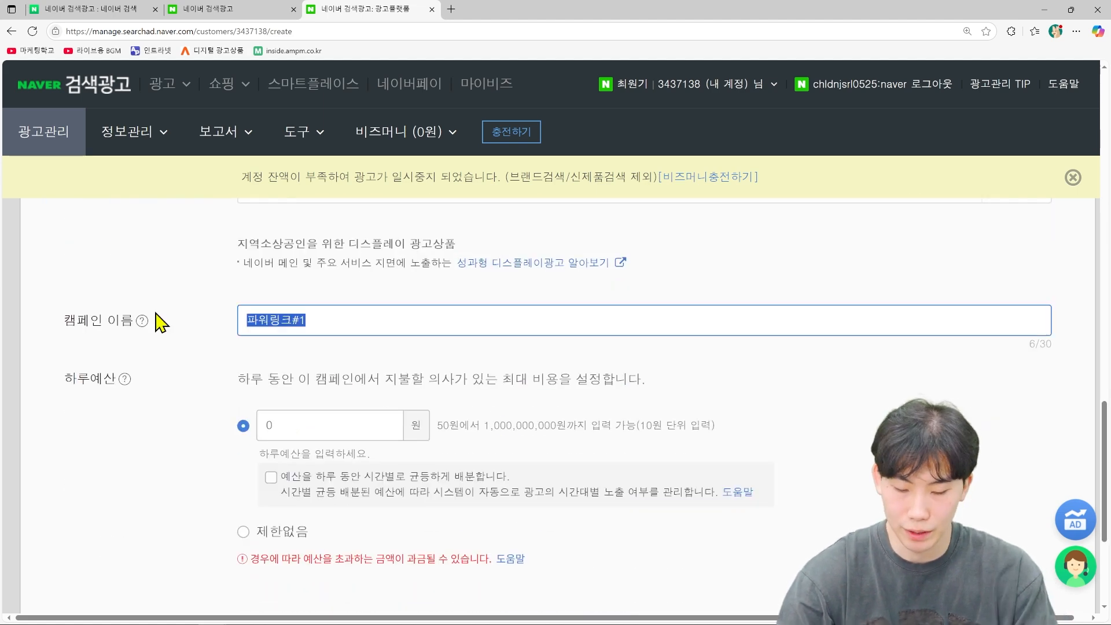
{"action": "key", "text": "BackSpace"}
{"action": "type", "text": "AMP"}
{"action": "type", "text": "M글로벌 "}
{"action": "type", "text": "아미노샵"}
{"action": "type", "text": " PC"}
{"action": "scroll", "coordinate": [238, 409], "scroll_direction": "down", "scroll_amount": 2}
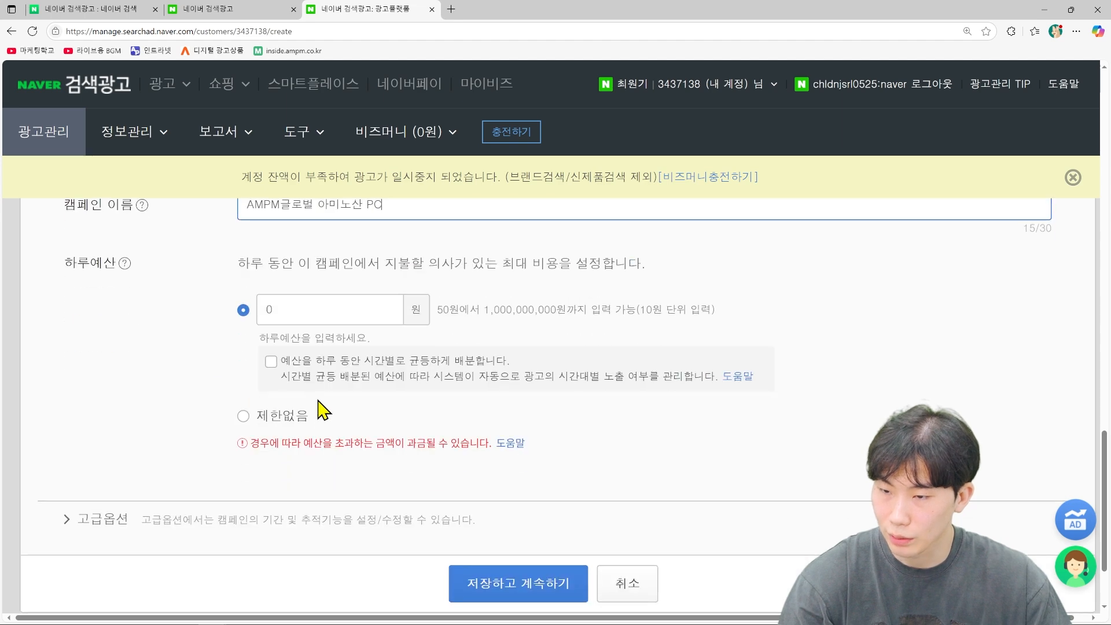
{"action": "left_click", "coordinate": [243, 418]}
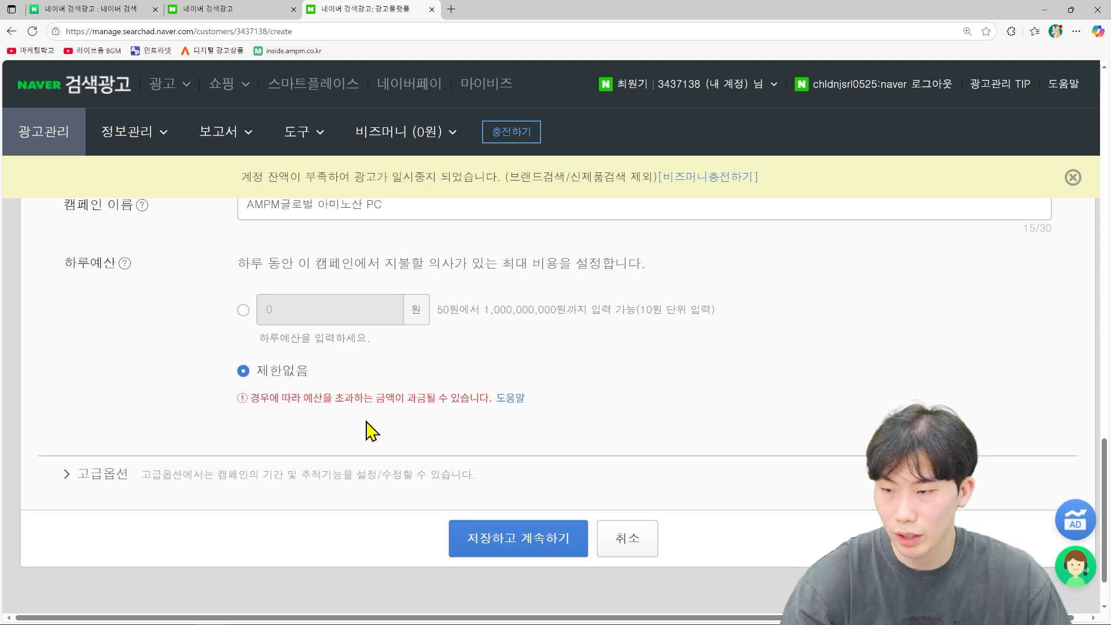
{"action": "left_click", "coordinate": [479, 542]}
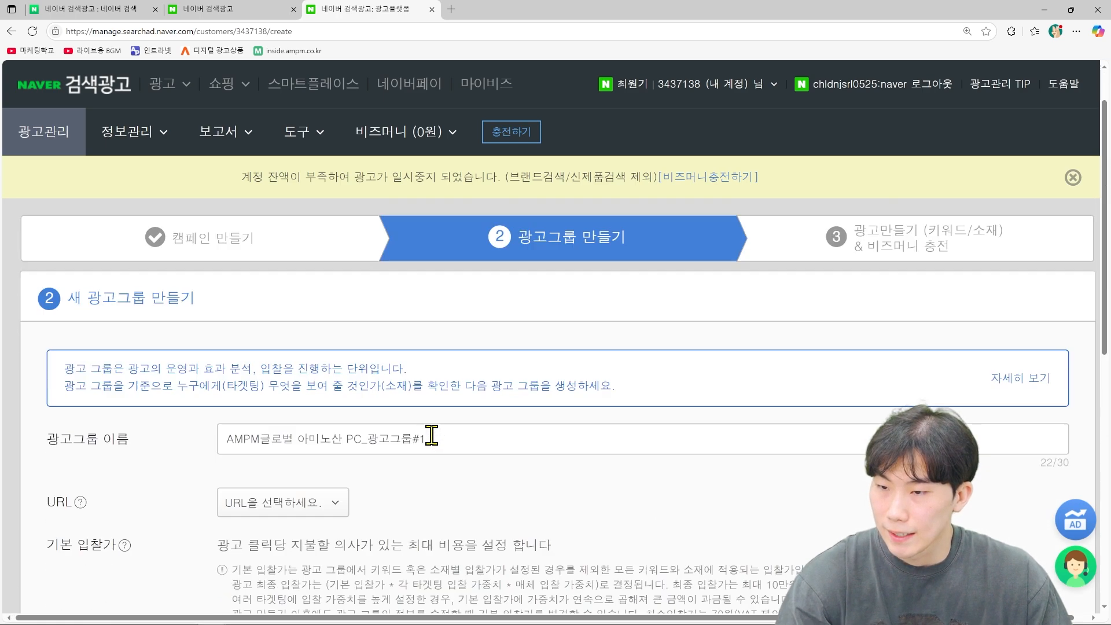
Step: Rename the ad group to '0.AMPM글로벌 아미노산'
{"action": "left_click", "coordinate": [446, 442]}
{"action": "key", "text": "BackSpace"}
{"action": "key", "text": "BackSpace"}
{"action": "key", "text": "BackSpace"}
{"action": "key", "text": "BackSpace"}
{"action": "key", "text": "BackSpace"}
{"action": "key", "text": "BackSpace"}
{"action": "key", "text": "BackSpace"}
{"action": "key", "text": "BackSpace"}
{"action": "key", "text": "BackSpace"}
{"action": "key", "text": "BackSpace"}
{"action": "key", "text": "BackSpace"}
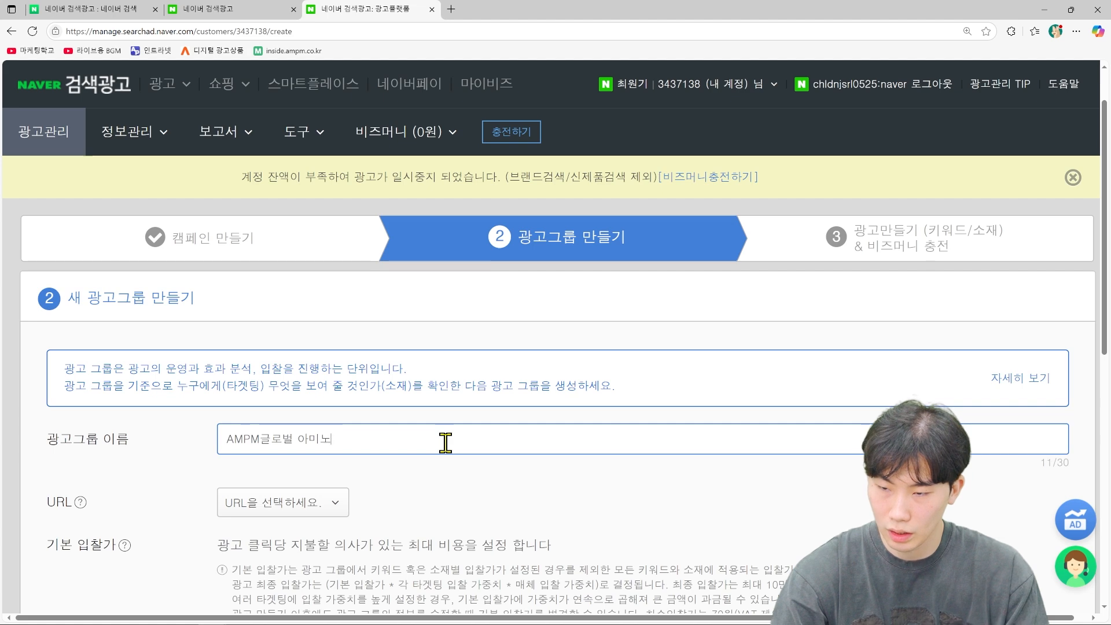
{"action": "type", "text": "TKS"}
{"action": "key", "text": "BackSpace"}
{"action": "key", "text": "BackSpace"}
{"action": "key", "text": "BackSpace"}
{"action": "type", "text": "산"}
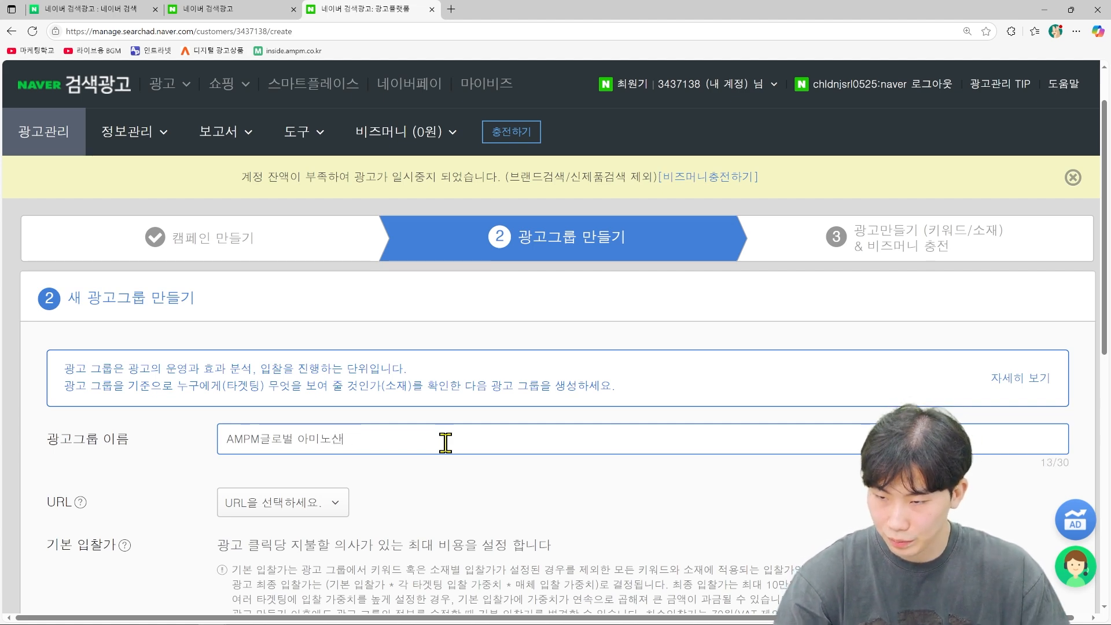
{"action": "key", "text": "Home"}
{"action": "type", "text": "0."}
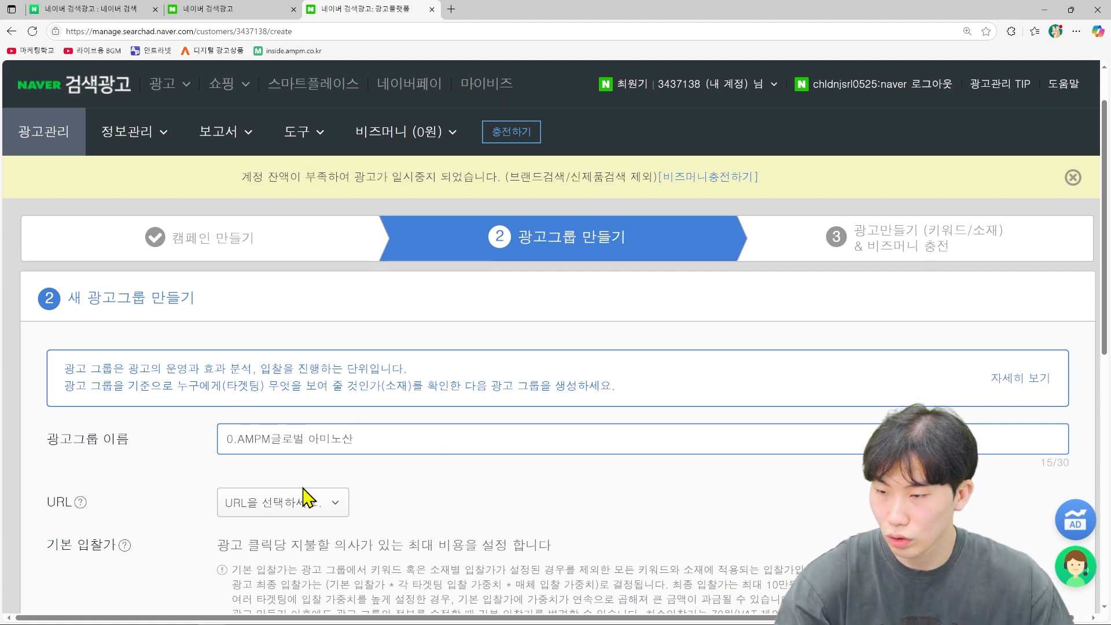
Step: Choose the inside.ampm.co.kr site URL and set the daily budget to 제한없음
{"action": "left_click", "coordinate": [334, 506]}
{"action": "left_click", "coordinate": [402, 537]}
{"action": "scroll", "coordinate": [376, 462], "scroll_direction": "down", "scroll_amount": 5}
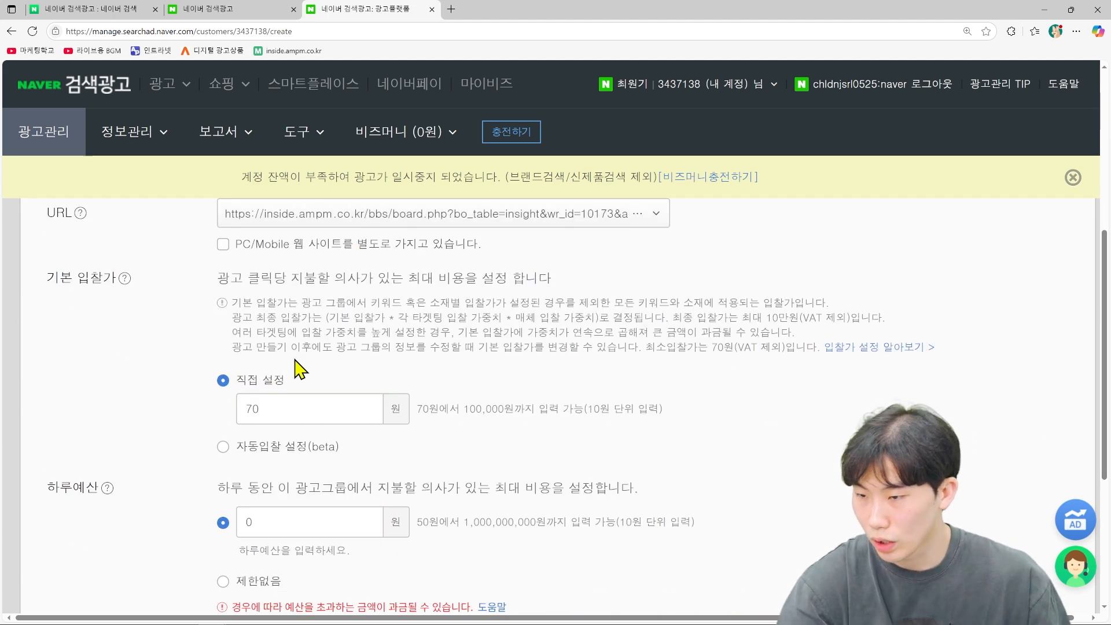
{"action": "scroll", "coordinate": [280, 428], "scroll_direction": "down", "scroll_amount": 1}
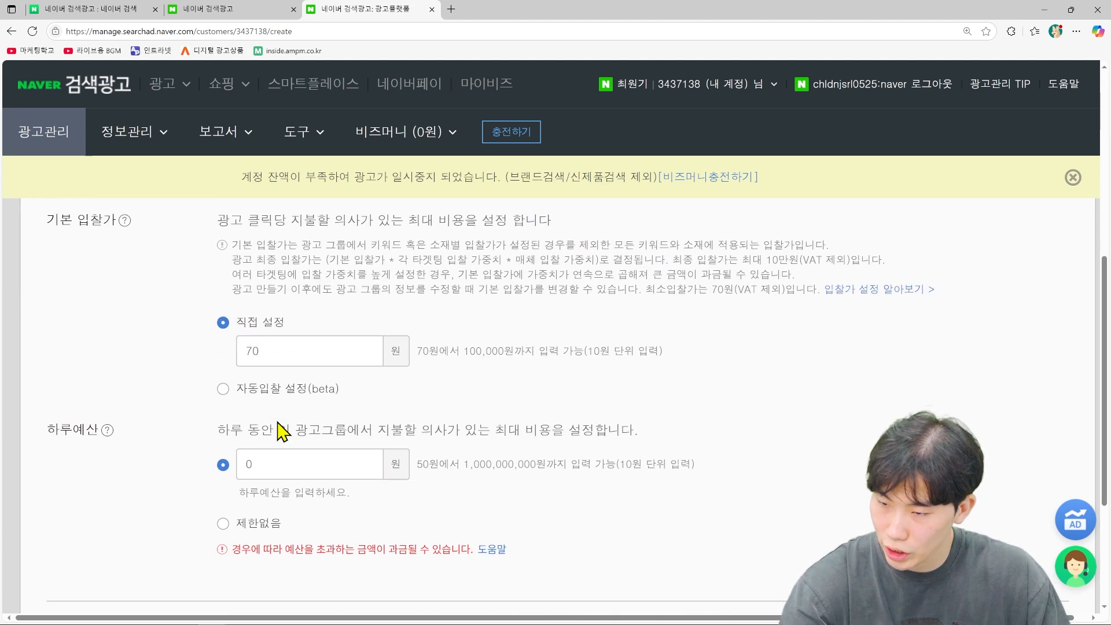
{"action": "left_click", "coordinate": [224, 524]}
Step: In 고급옵션, limit exposure to PC and untick partner and content media placements
{"action": "scroll", "coordinate": [409, 508], "scroll_direction": "down", "scroll_amount": 4}
{"action": "left_click", "coordinate": [106, 416]}
{"action": "scroll", "coordinate": [350, 475], "scroll_direction": "down", "scroll_amount": 1}
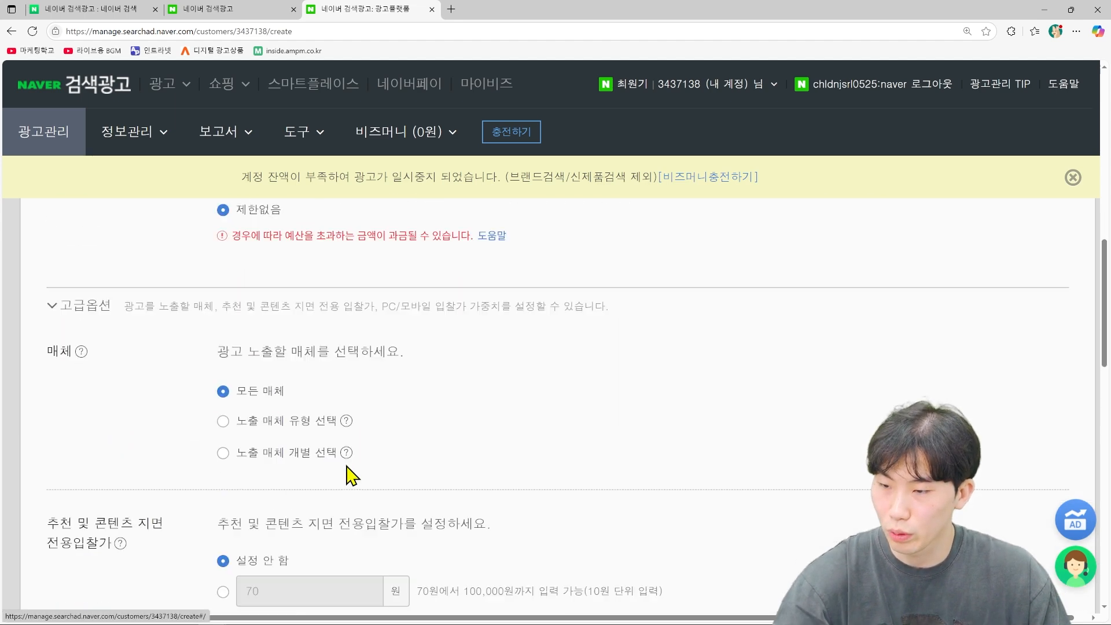
{"action": "scroll", "coordinate": [350, 475], "scroll_direction": "down", "scroll_amount": 3}
{"action": "left_click", "coordinate": [224, 294]}
{"action": "left_click", "coordinate": [586, 339]}
{"action": "left_click", "coordinate": [538, 415]}
{"action": "left_click", "coordinate": [537, 450]}
{"action": "left_click", "coordinate": [537, 469]}
Step: Select 동일 비중 노출 ad rotation and save the ad group with 저장하고 계속하기
{"action": "scroll", "coordinate": [533, 466], "scroll_direction": "down", "scroll_amount": 5}
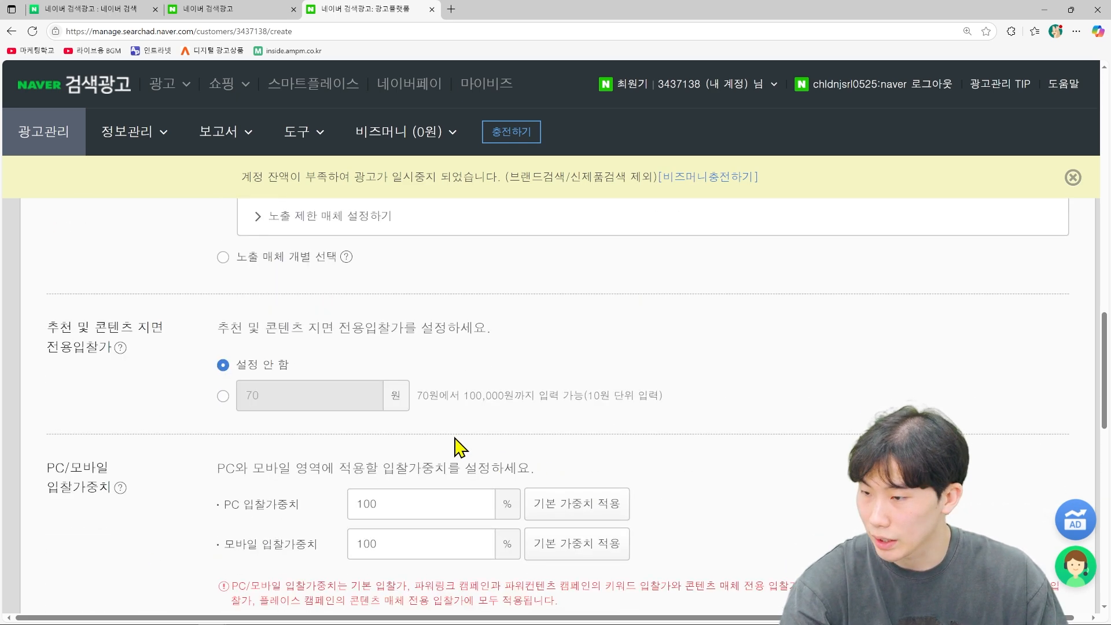
{"action": "scroll", "coordinate": [347, 393], "scroll_direction": "down", "scroll_amount": 2}
{"action": "scroll", "coordinate": [347, 385], "scroll_direction": "down", "scroll_amount": 2}
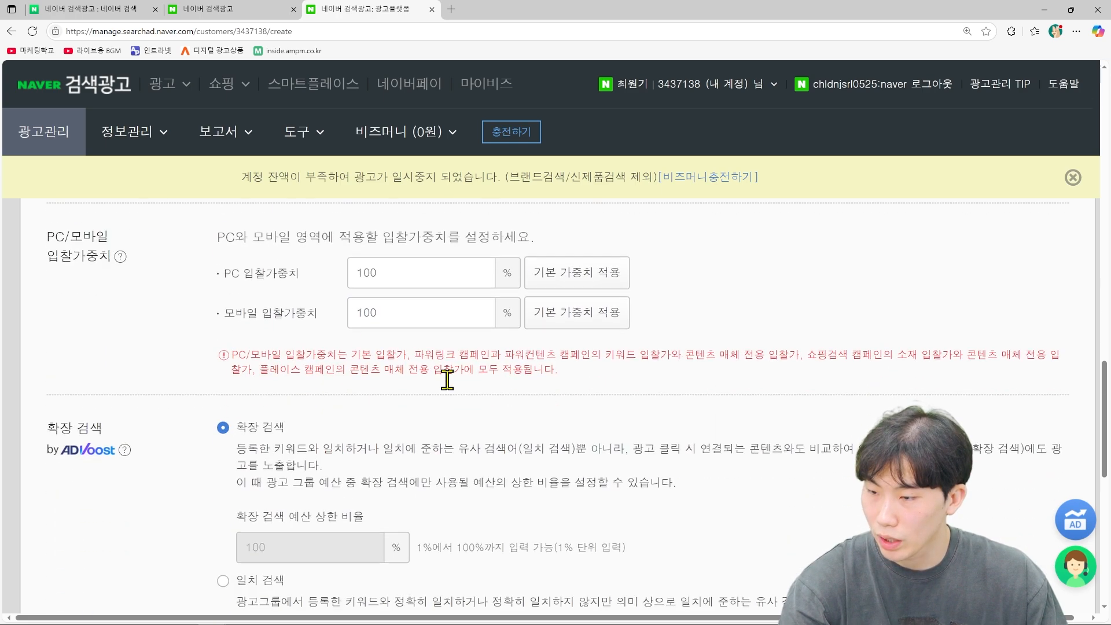
{"action": "scroll", "coordinate": [618, 379], "scroll_direction": "down", "scroll_amount": 6}
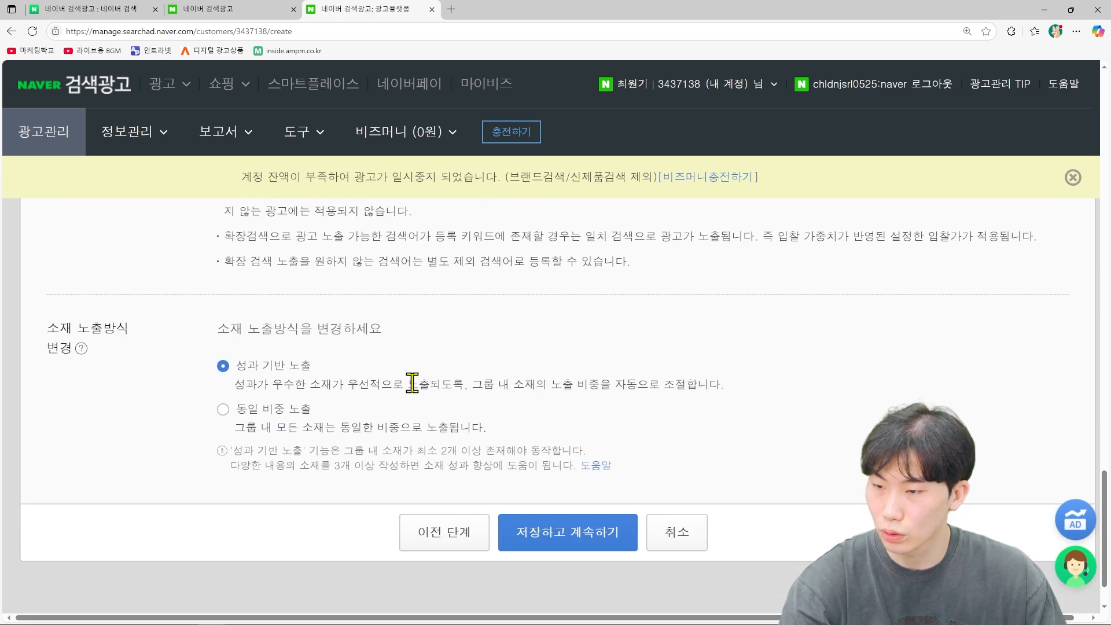
{"action": "left_click", "coordinate": [223, 409]}
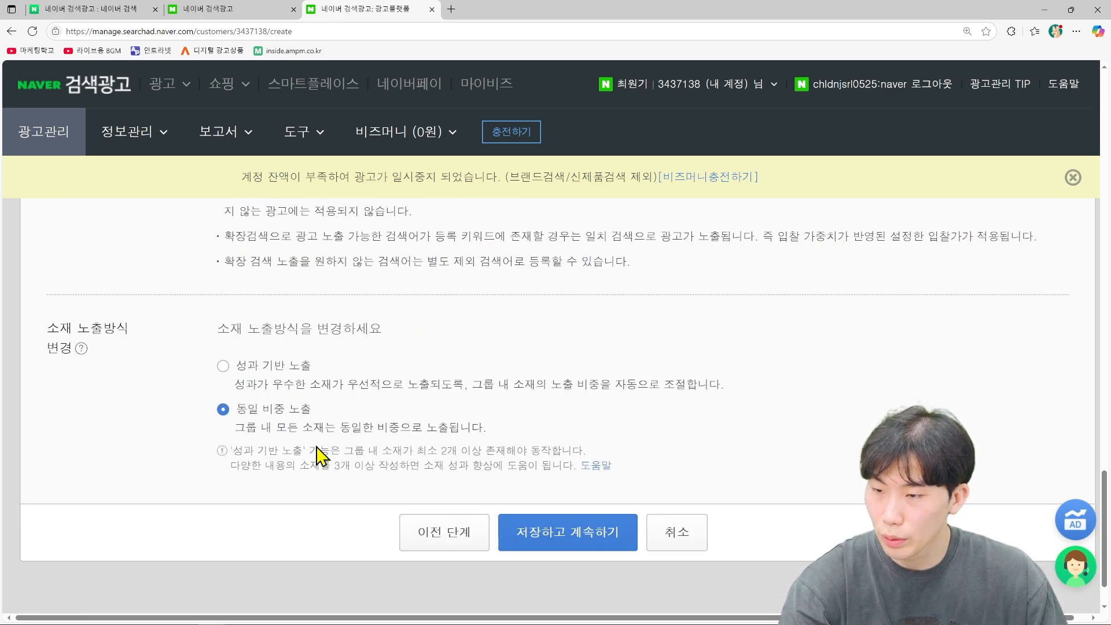
{"action": "left_click", "coordinate": [570, 534]}
{"action": "scroll", "coordinate": [538, 405], "scroll_direction": "up", "scroll_amount": 5}
Step: Choose the single-type (단일형) ad format
{"action": "scroll", "coordinate": [532, 432], "scroll_direction": "up", "scroll_amount": 3}
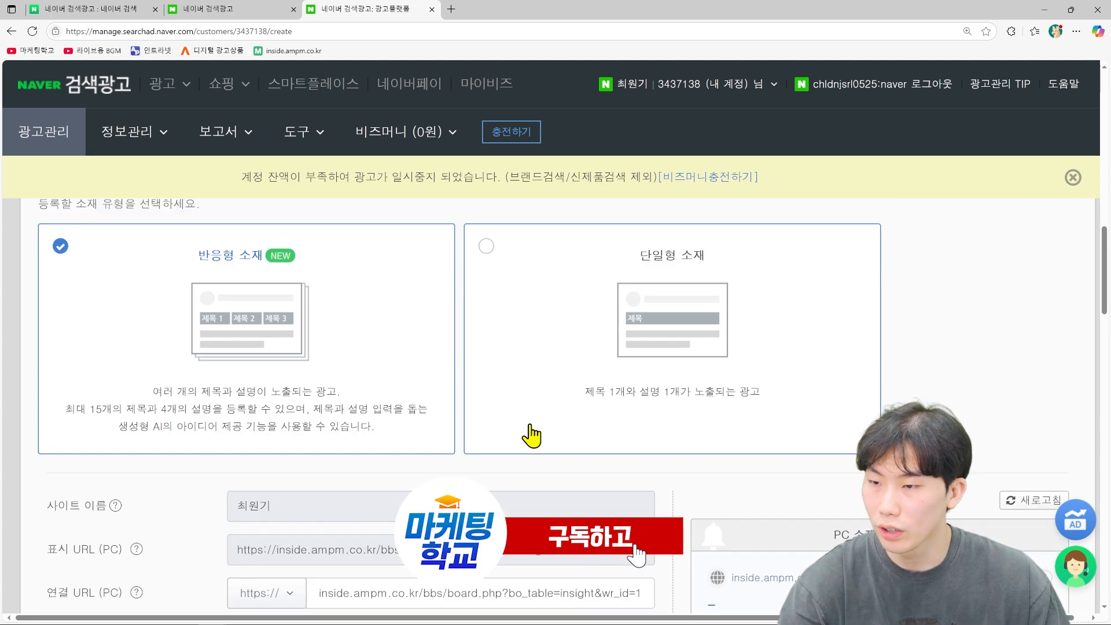
{"action": "left_click", "coordinate": [731, 384]}
{"action": "scroll", "coordinate": [731, 384], "scroll_direction": "up", "scroll_amount": 10}
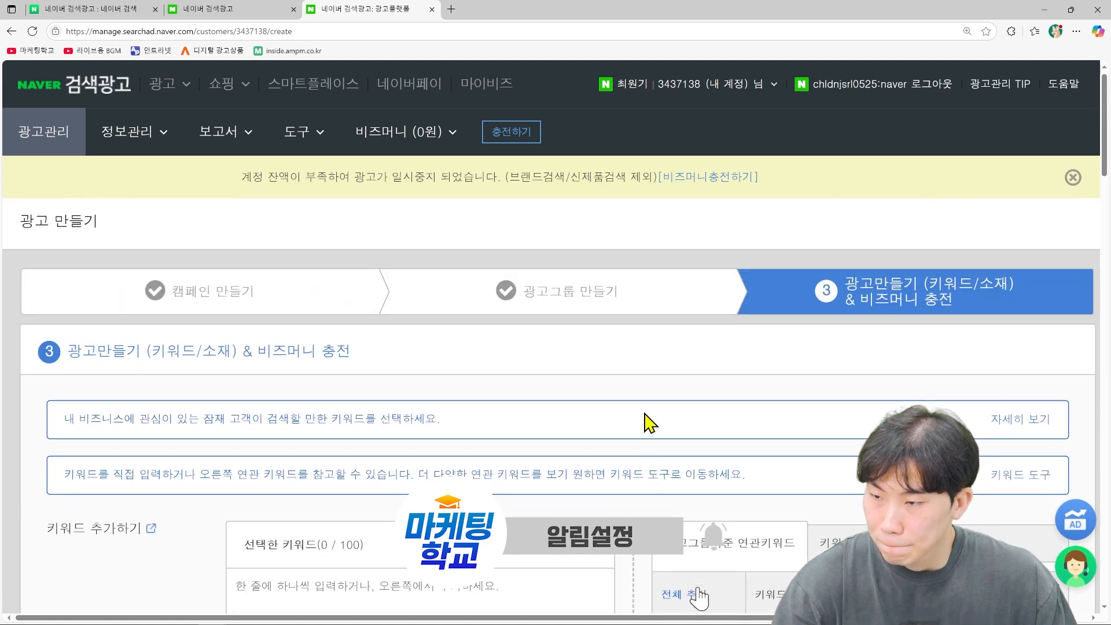
{"action": "scroll", "coordinate": [650, 422], "scroll_direction": "down", "scroll_amount": 3}
Step: Enter keywords 아미노산, AMPM글로벌 아미노산, 아르기닌 and 아미노산 가격 on separate lines
{"action": "left_click", "coordinate": [420, 455]}
{"action": "type", "text": "아미노산"}
{"action": "key", "text": "Return"}
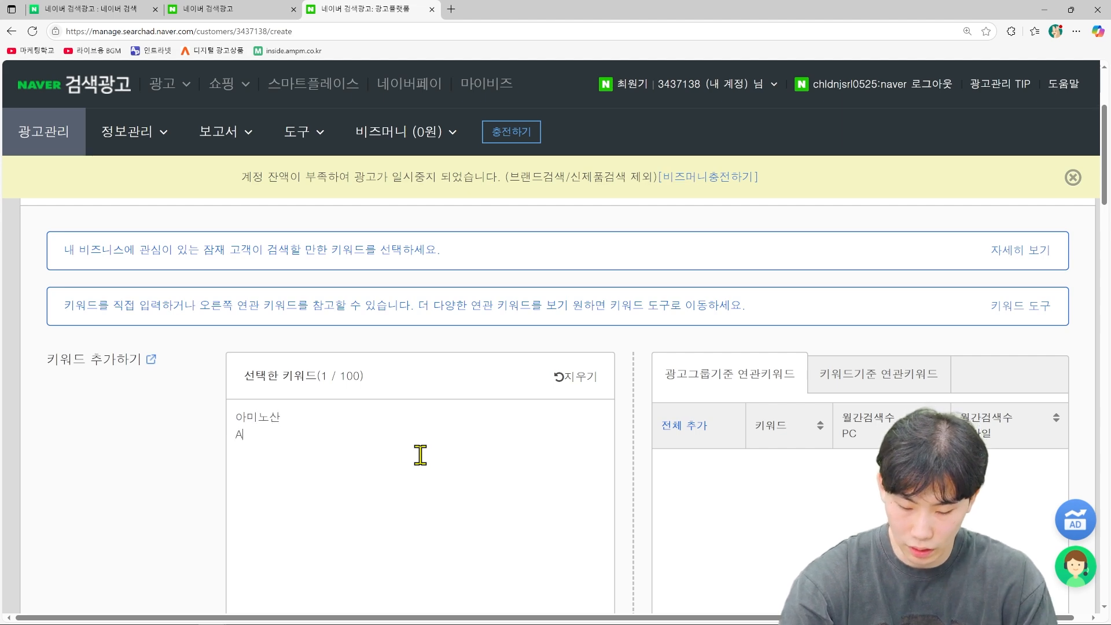
{"action": "type", "text": "AMPM글로벌 아미노산"}
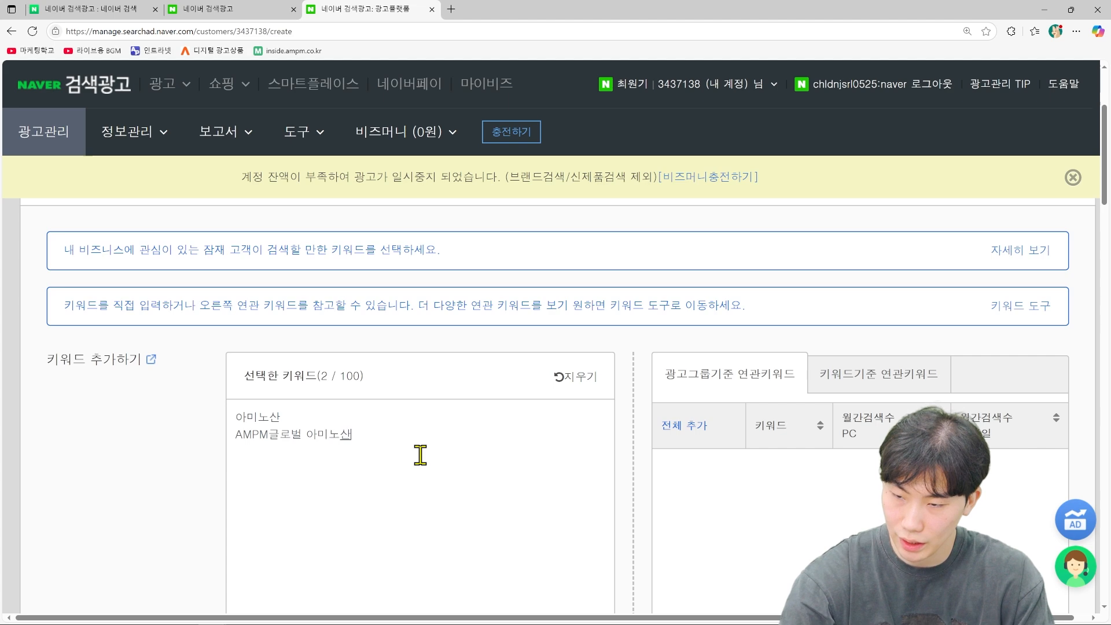
{"action": "key", "text": "Return"}
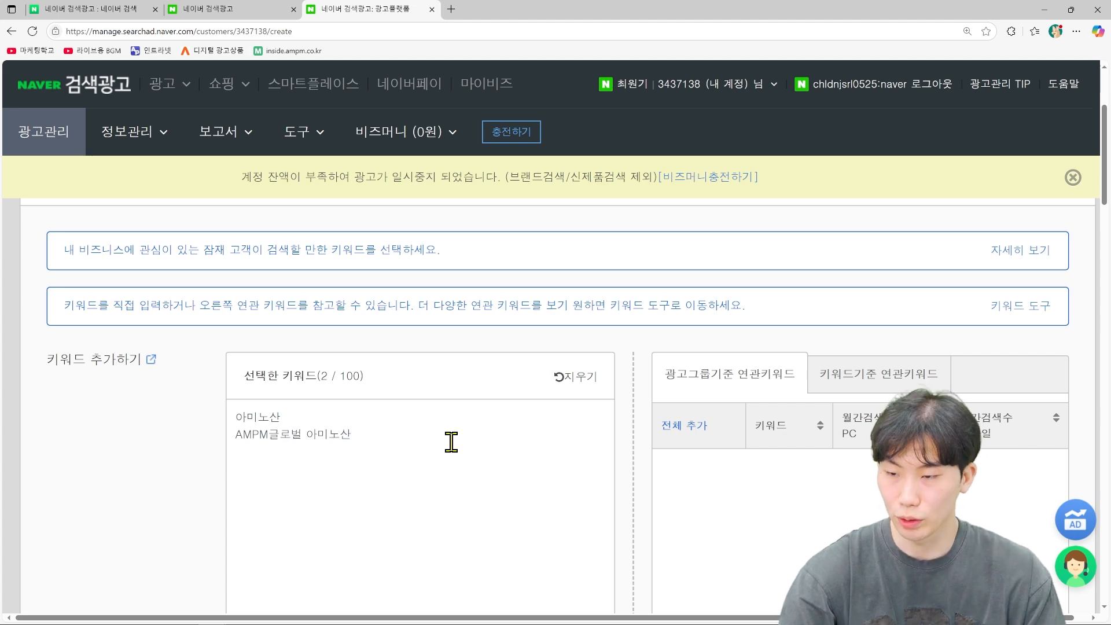
{"action": "type", "text": "아르그"}
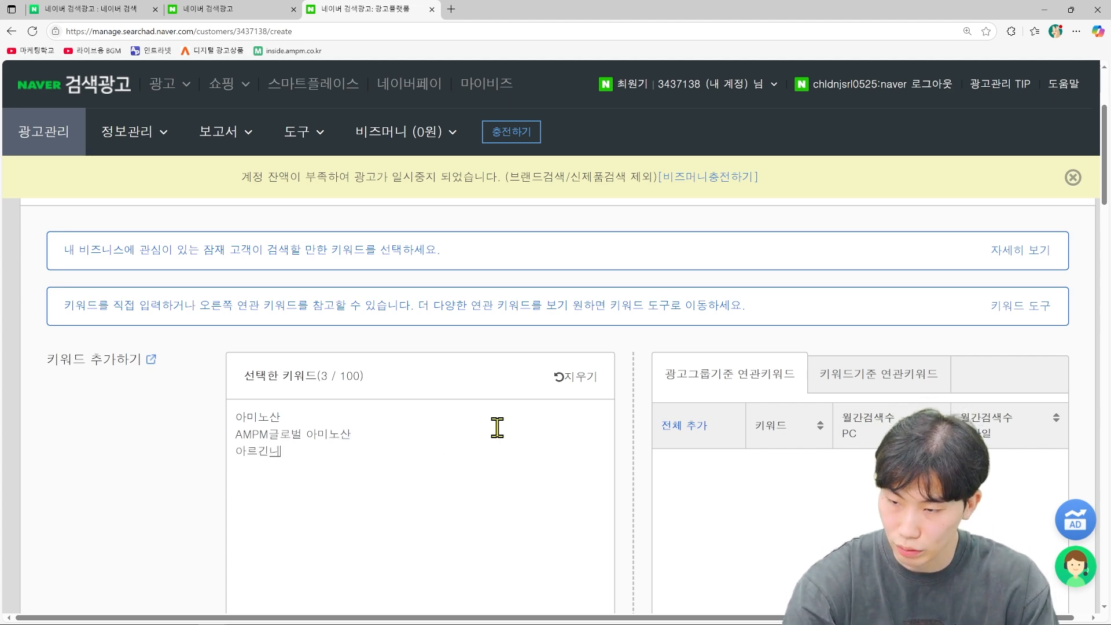
{"action": "key", "text": "BackSpace"}
{"action": "key", "text": "BackSpace"}
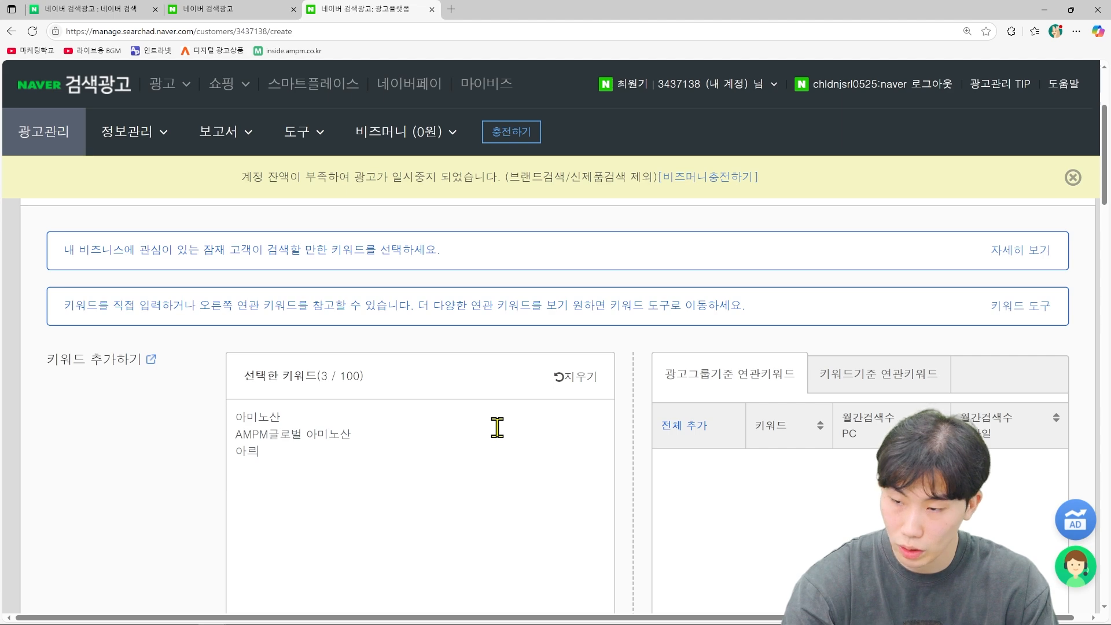
{"action": "type", "text": "기닌₩"}
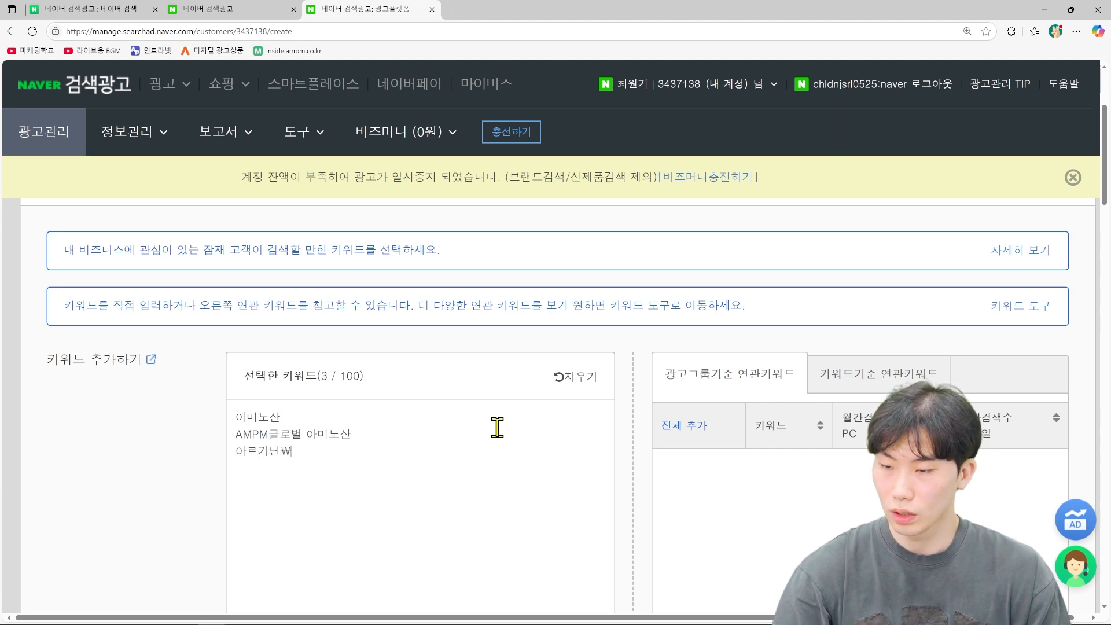
{"action": "key", "text": "BackSpace"}
{"action": "key", "text": "Return"}
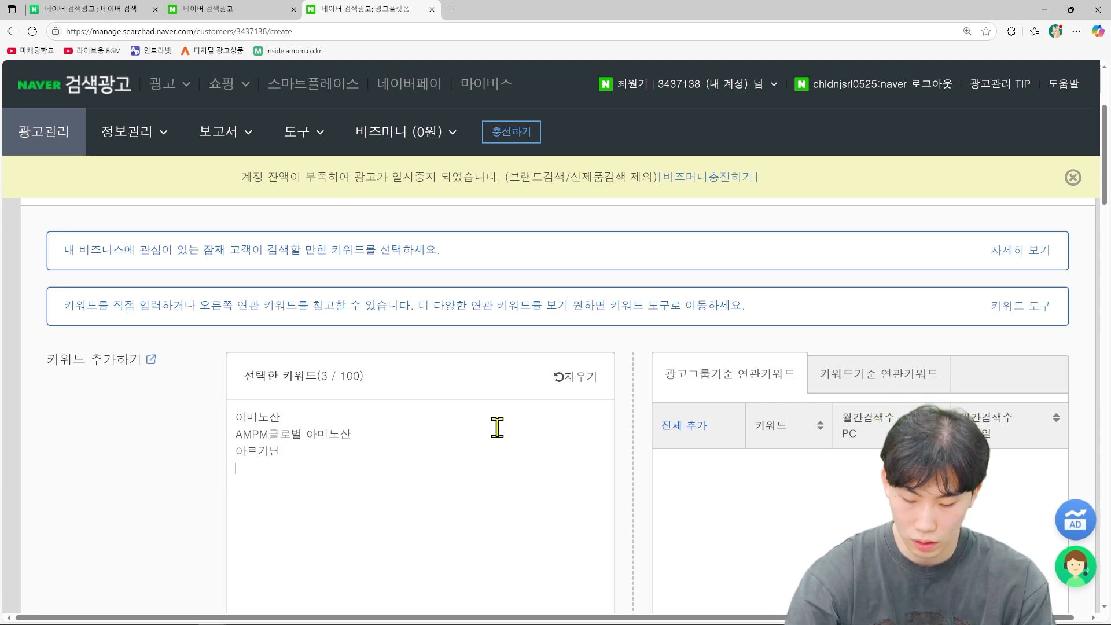
{"action": "type", "text": "아미노산 가격"}
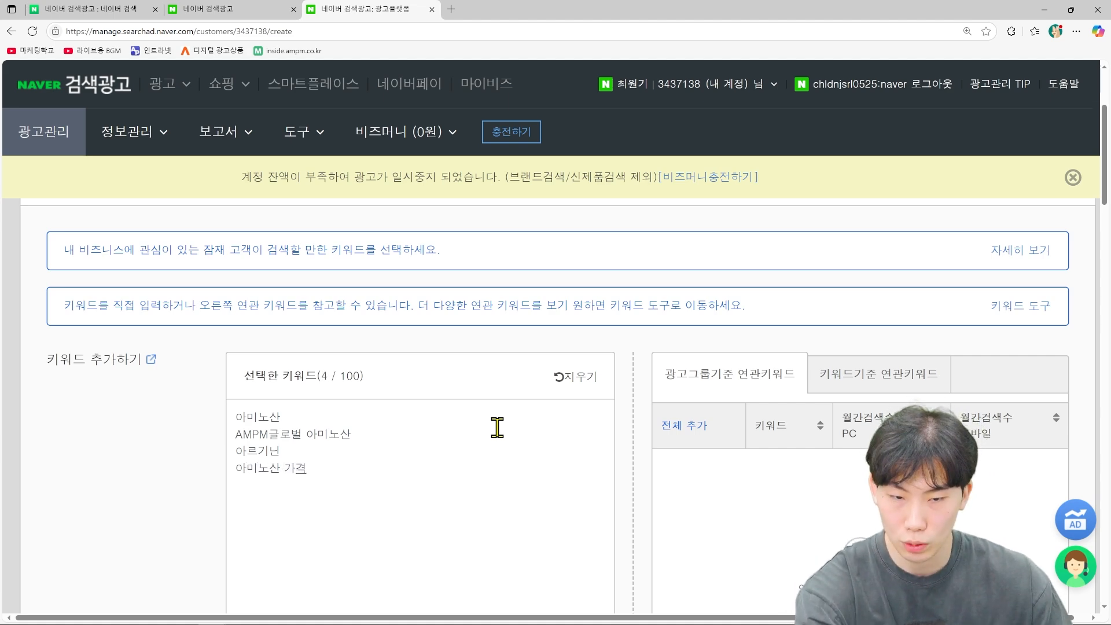
Step: Commit the last keyword and check the four keywords in the 선택한 키워드 list
{"action": "scroll", "coordinate": [538, 486], "scroll_direction": "down", "scroll_amount": 2}
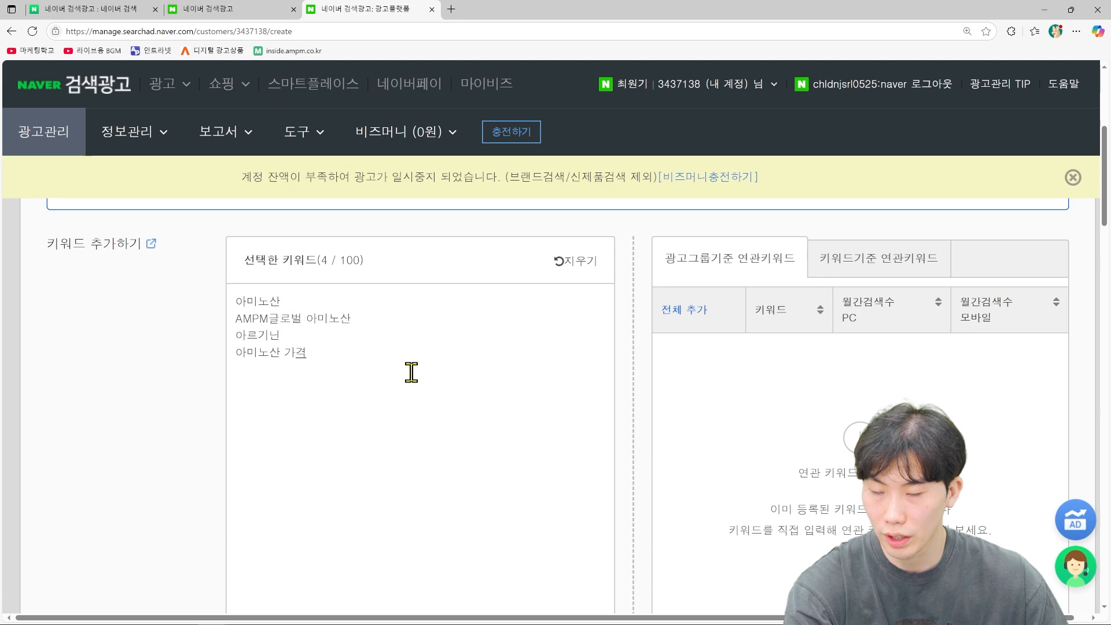
{"action": "left_click", "coordinate": [312, 295]}
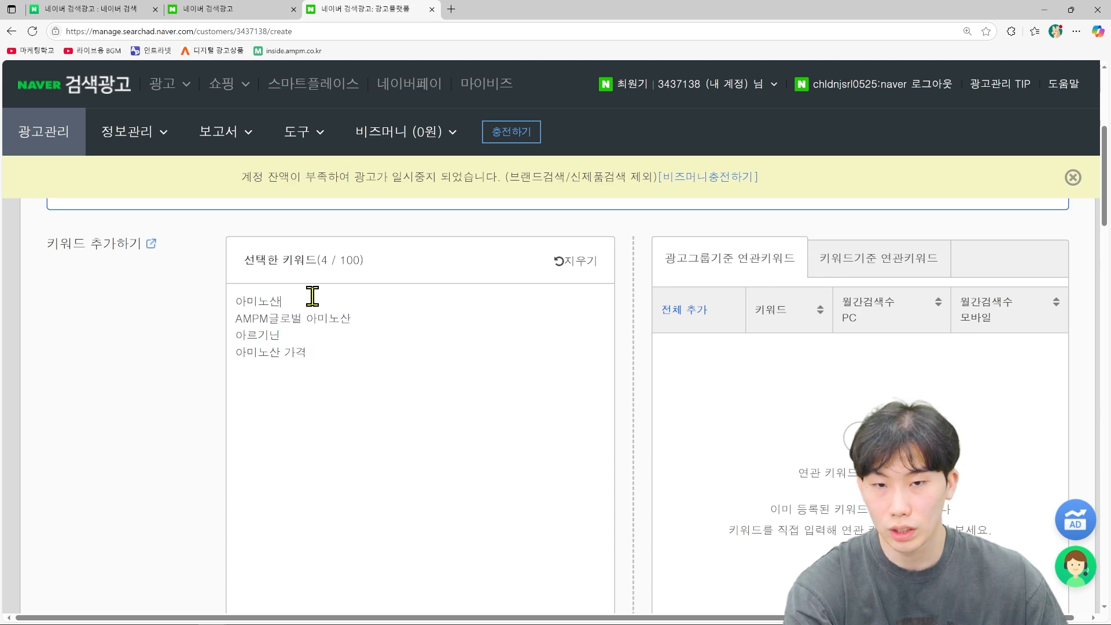
{"action": "left_click_drag", "start_coordinate": [313, 296], "coordinate": [157, 306]}
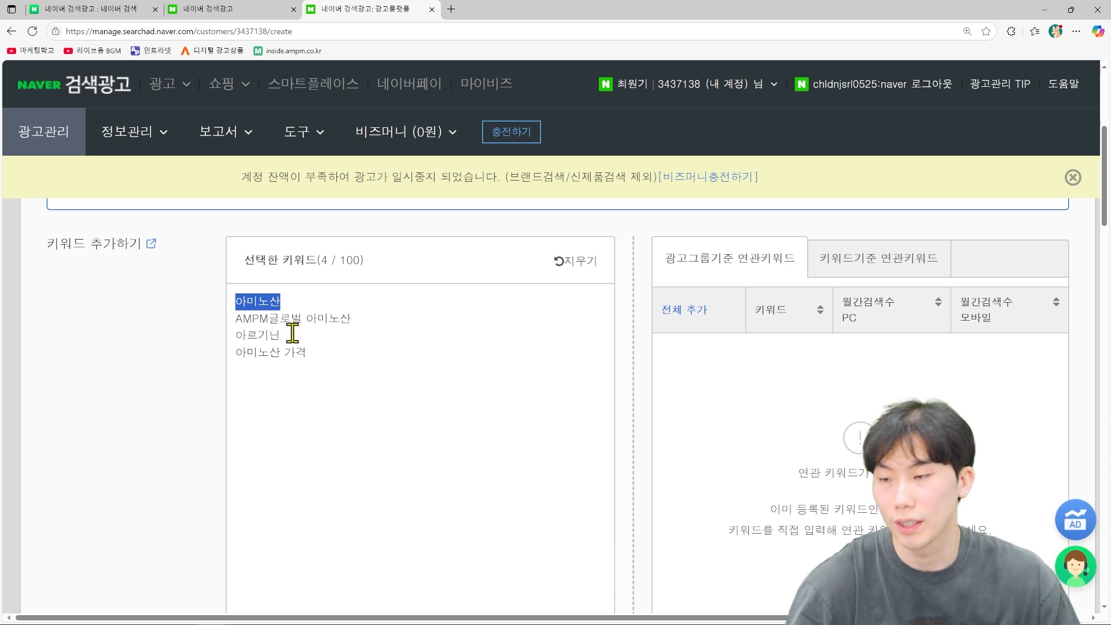
{"action": "left_click", "coordinate": [377, 385]}
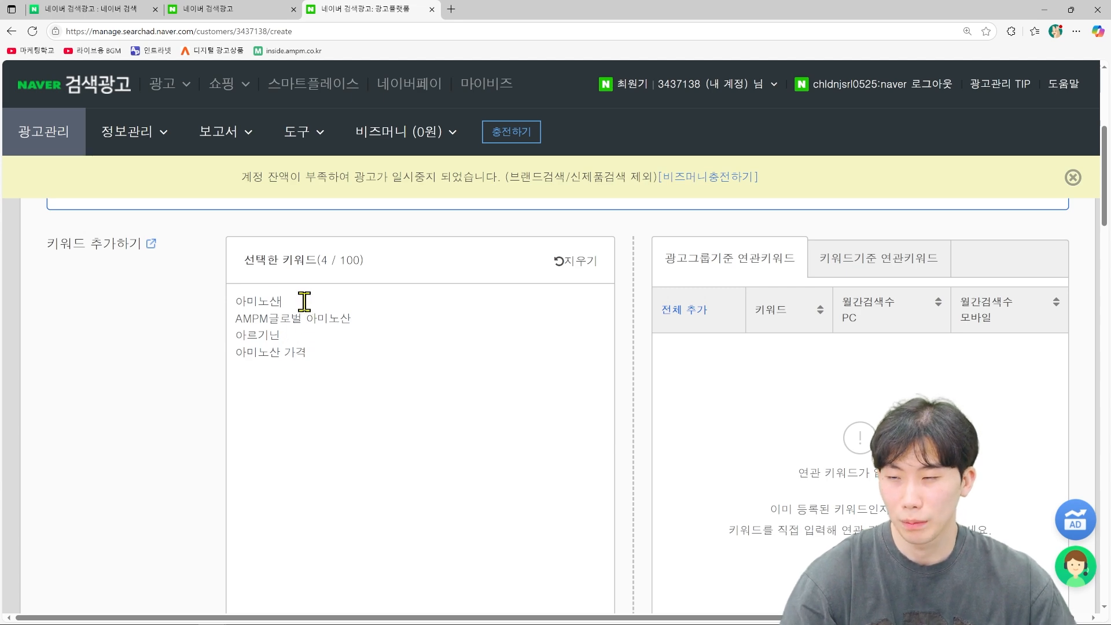
{"action": "left_click_drag", "start_coordinate": [313, 301], "coordinate": [225, 300]}
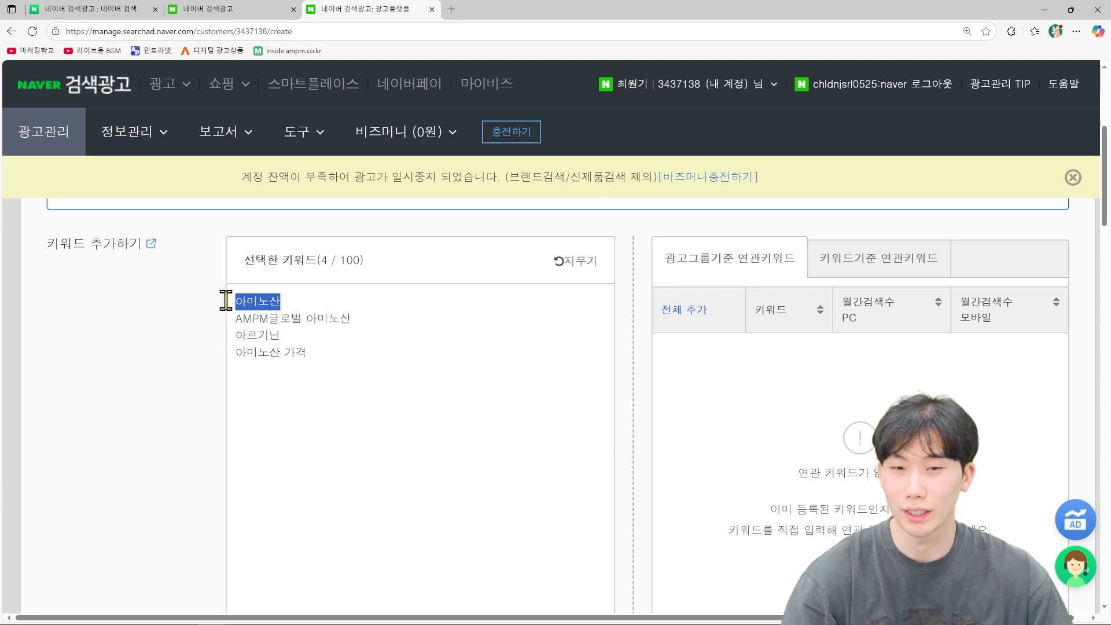
{"action": "left_click", "coordinate": [404, 347]}
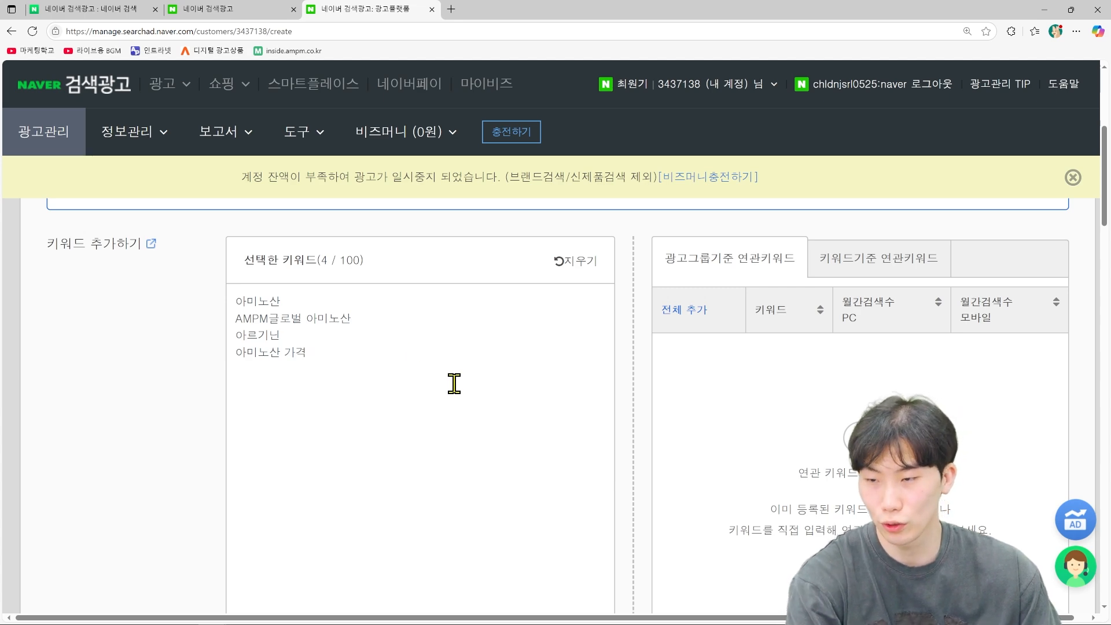
Step: Scroll to 단일형 소재 and check the full mobile and PC landing URLs
{"action": "scroll", "coordinate": [454, 383], "scroll_direction": "down", "scroll_amount": 2}
{"action": "scroll", "coordinate": [454, 383], "scroll_direction": "up", "scroll_amount": 2}
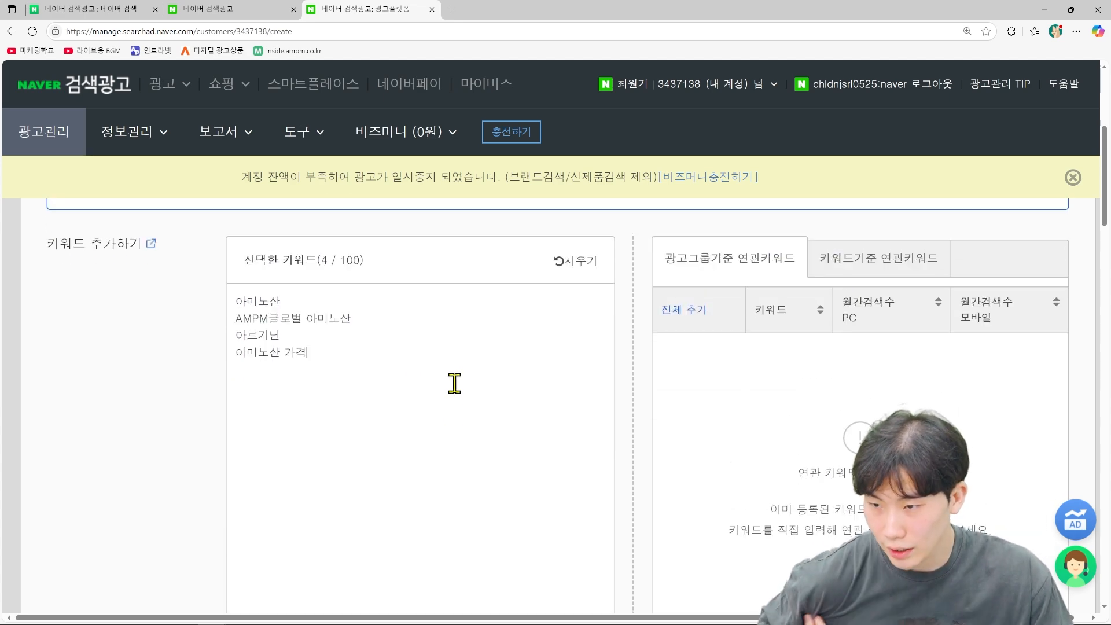
{"action": "scroll", "coordinate": [454, 383], "scroll_direction": "down", "scroll_amount": 1}
{"action": "scroll", "coordinate": [452, 365], "scroll_direction": "down", "scroll_amount": 10}
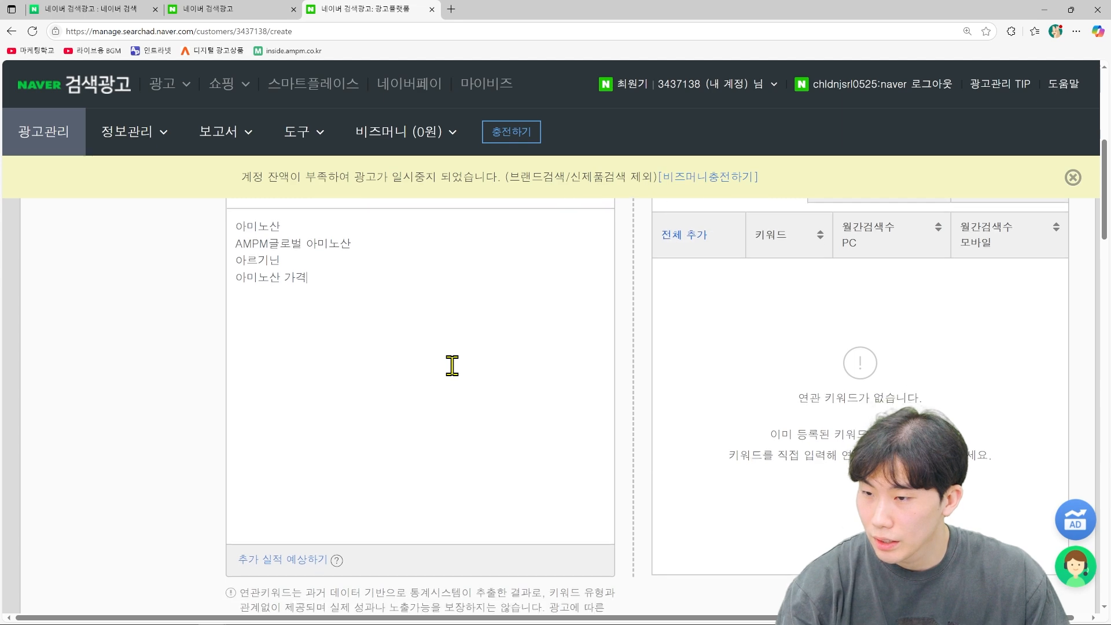
{"action": "scroll", "coordinate": [452, 365], "scroll_direction": "down", "scroll_amount": 1}
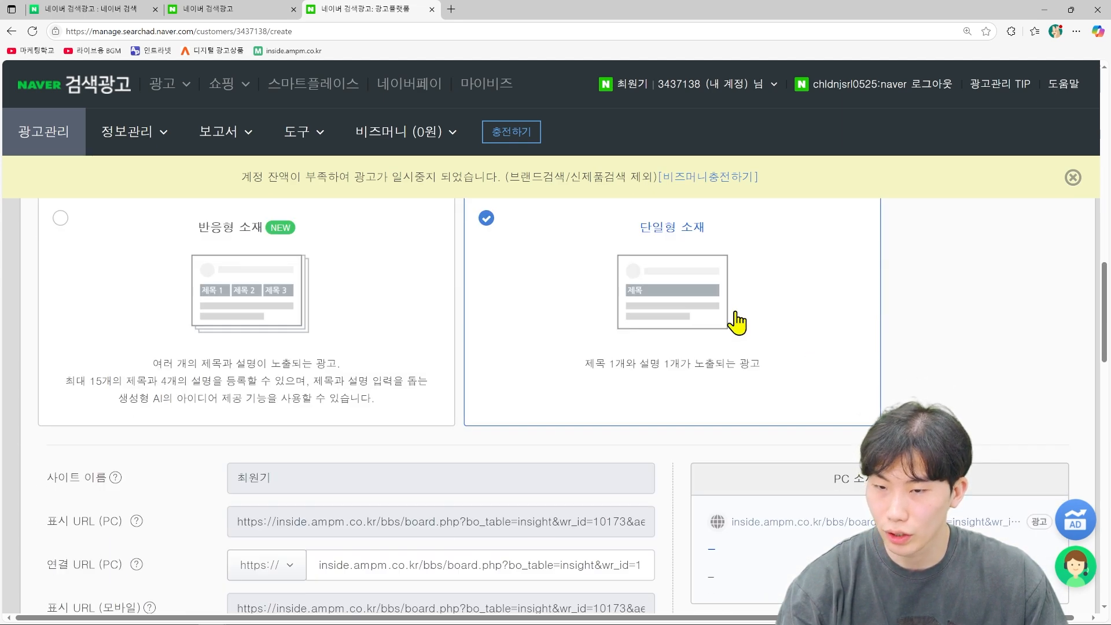
{"action": "scroll", "coordinate": [738, 322], "scroll_direction": "down", "scroll_amount": 4}
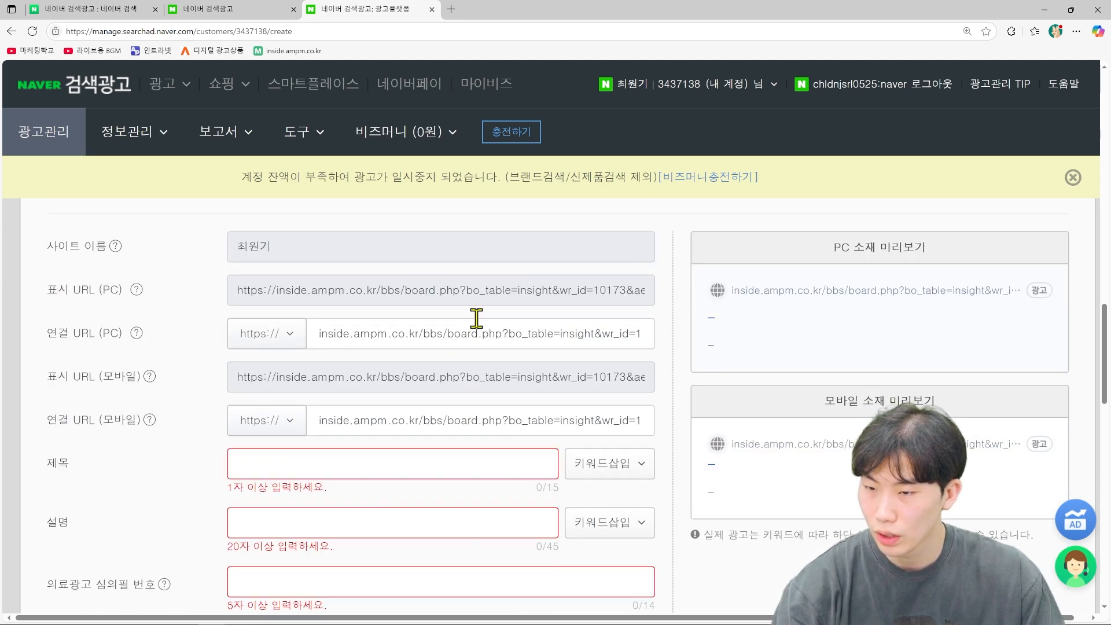
{"action": "scroll", "coordinate": [421, 428], "scroll_direction": "down", "scroll_amount": 1}
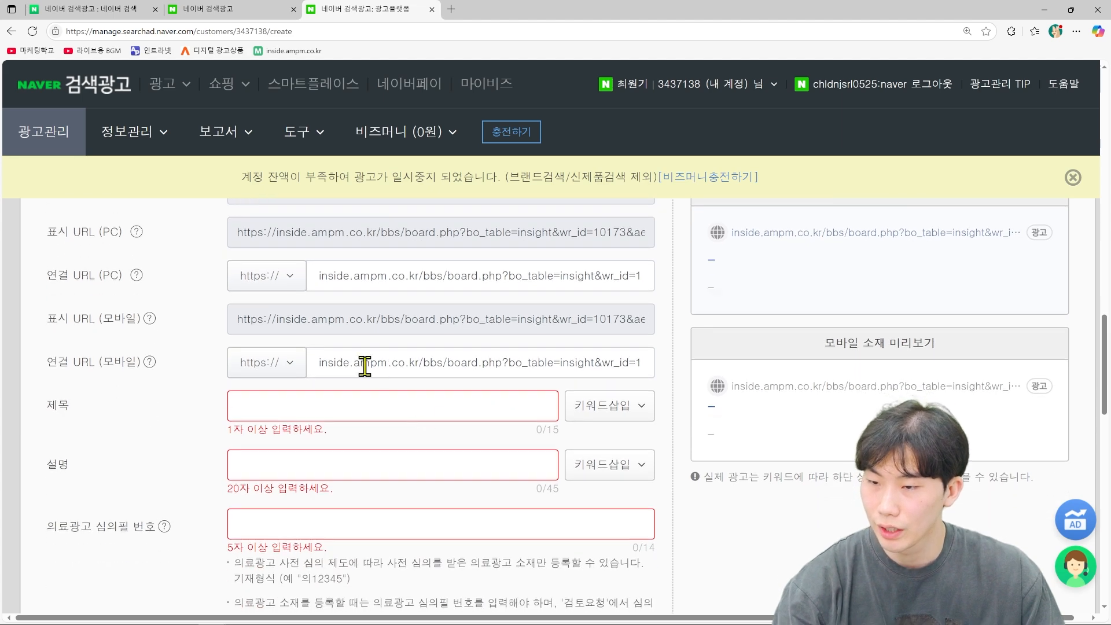
{"action": "left_click_drag", "start_coordinate": [318, 362], "coordinate": [711, 389]}
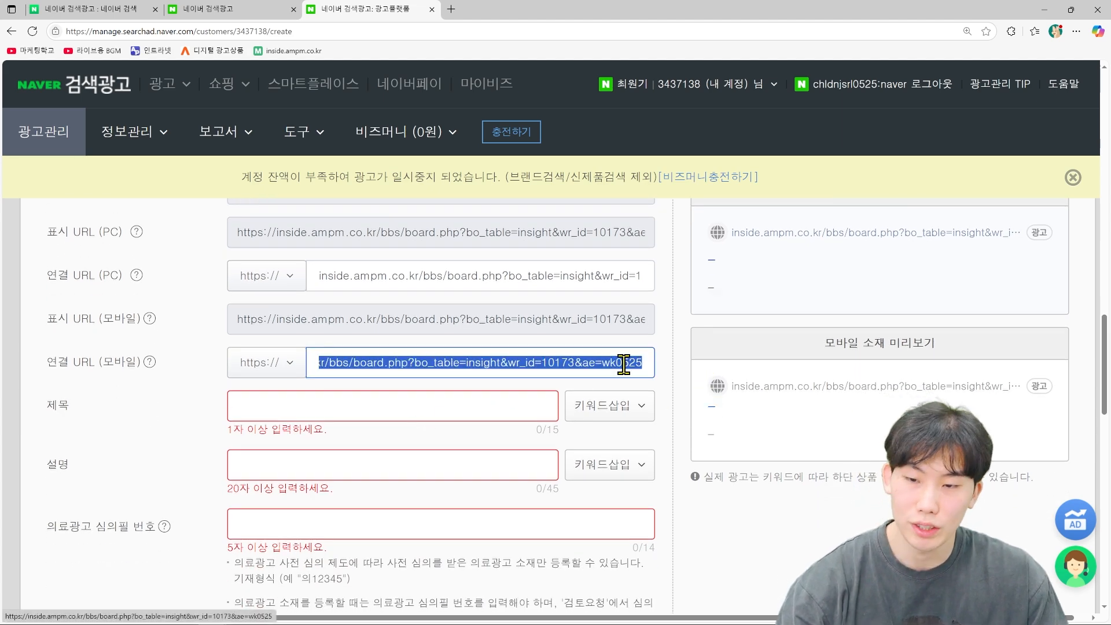
{"action": "left_click_drag", "start_coordinate": [317, 276], "coordinate": [680, 313]}
{"action": "left_click_drag", "start_coordinate": [648, 276], "coordinate": [604, 281]}
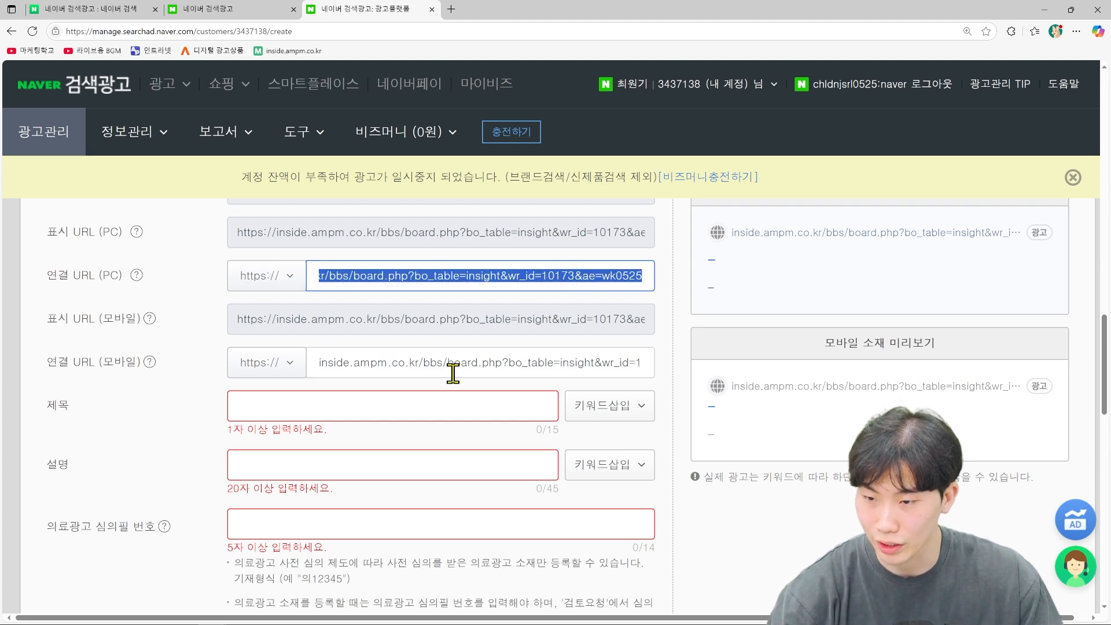
Step: Enter title 'AMPM글로벌 아미노산' and description '아미노산 세일 액상 아미노산'
{"action": "left_click", "coordinate": [429, 408]}
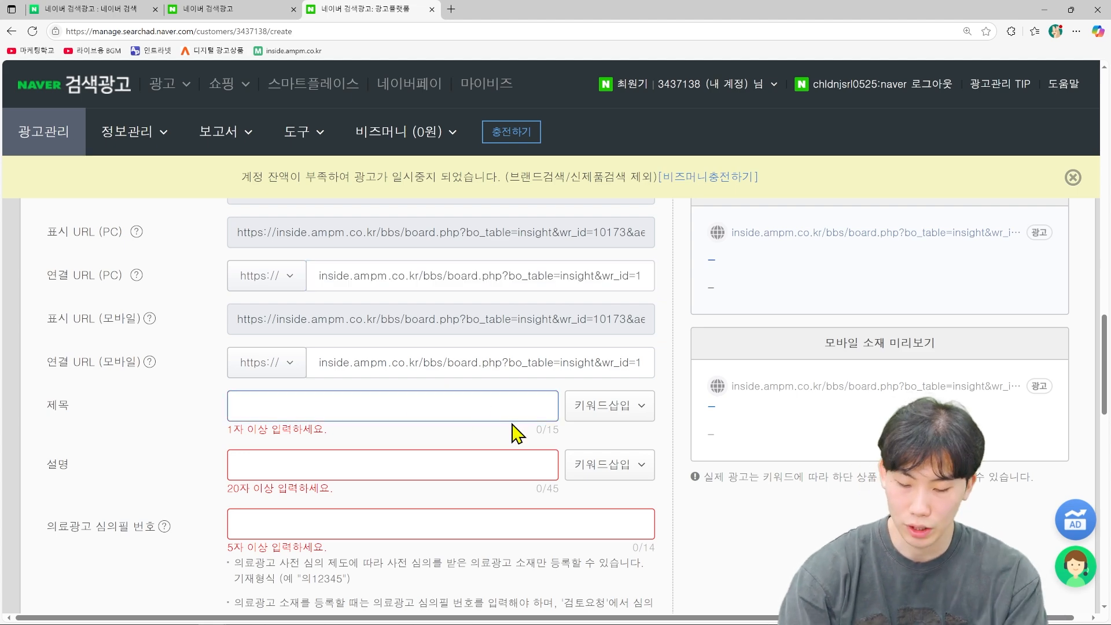
{"action": "type", "text": "APM"}
{"action": "key", "text": "BackSpace"}
{"action": "key", "text": "BackSpace"}
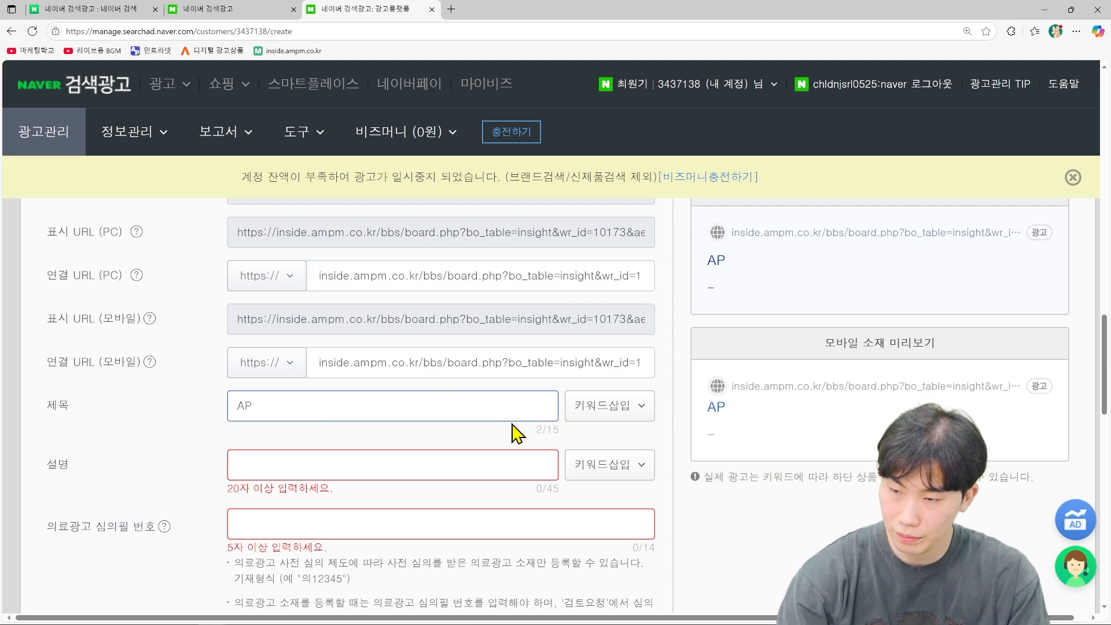
{"action": "type", "text": "MPM글로벌"}
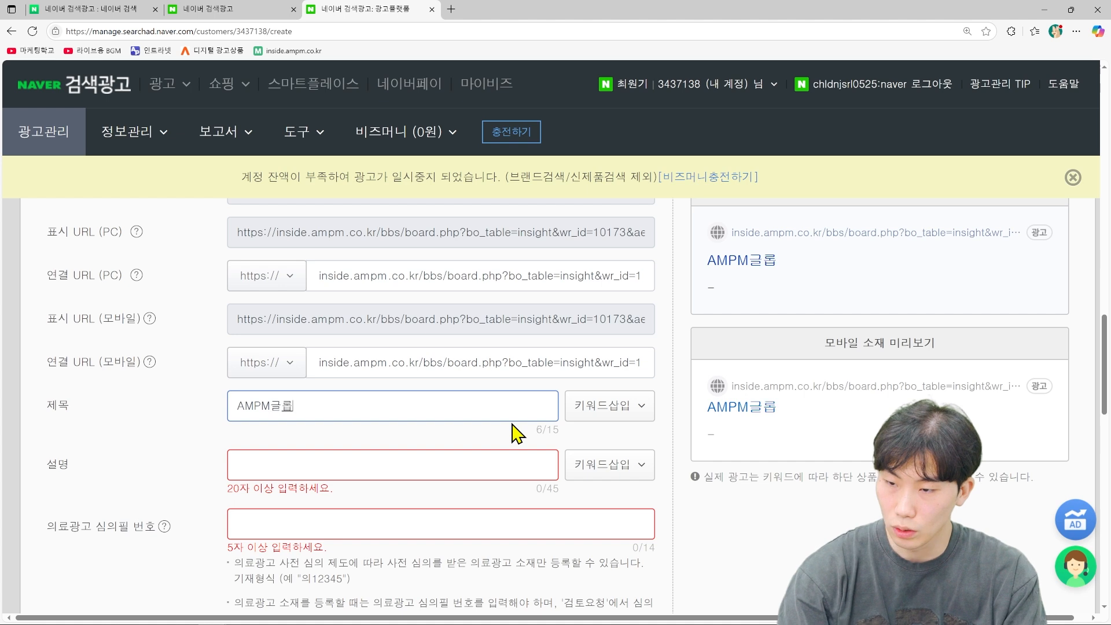
{"action": "type", "text": " 아미노샌"}
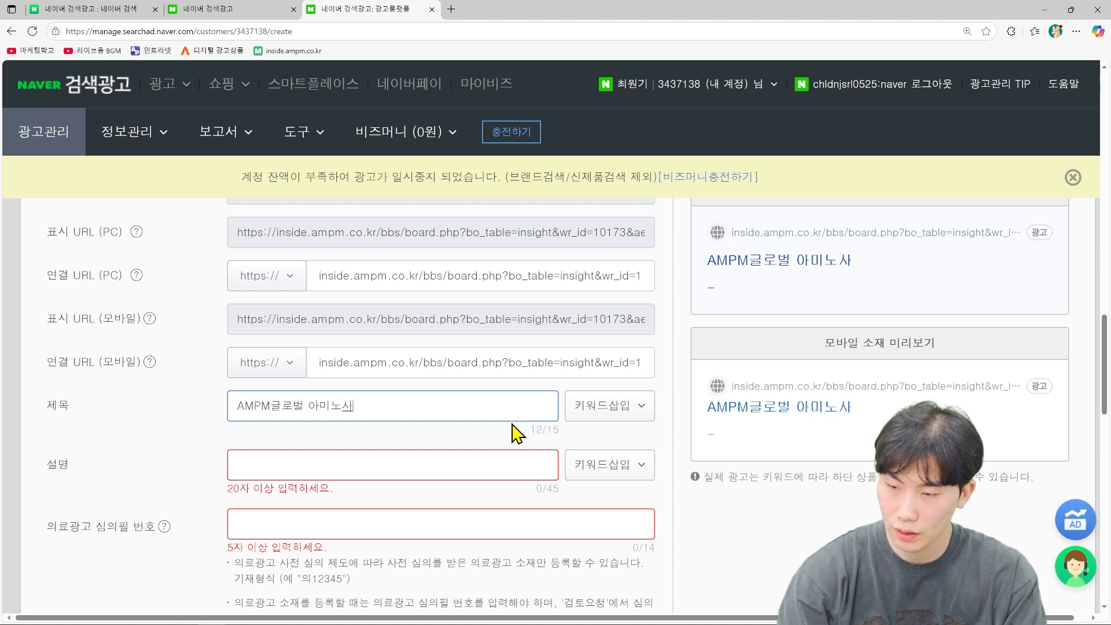
{"action": "left_click", "coordinate": [367, 457]}
{"action": "type", "text": "아미노산 세일"}
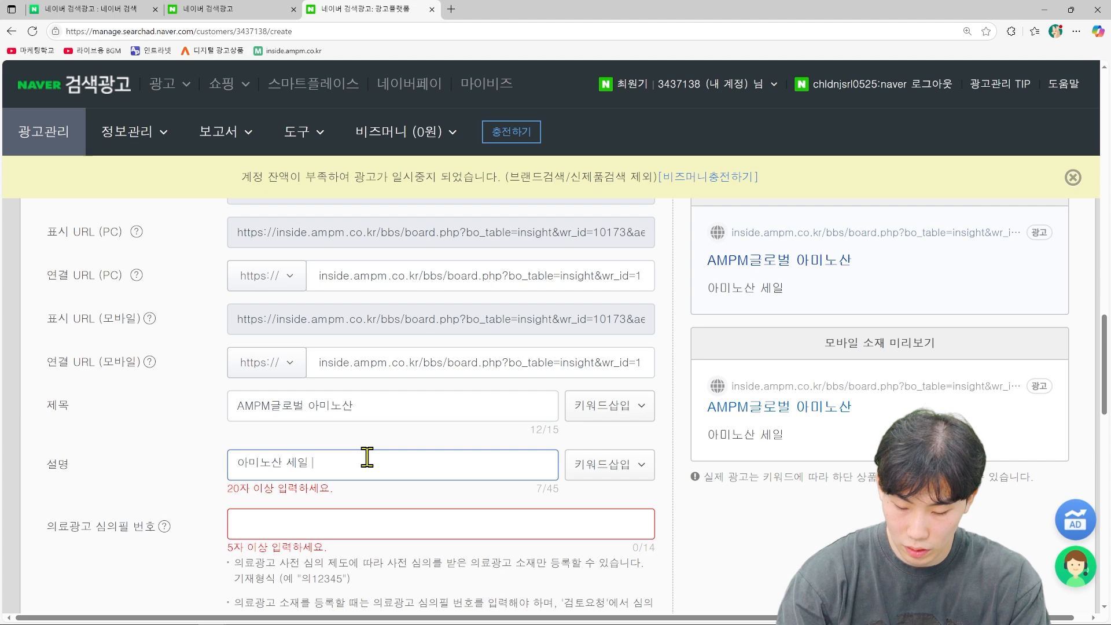
{"action": "type", "text": " 제"}
{"action": "key", "text": "BackSpace"}
{"action": "type", "text": "액상 아미"}
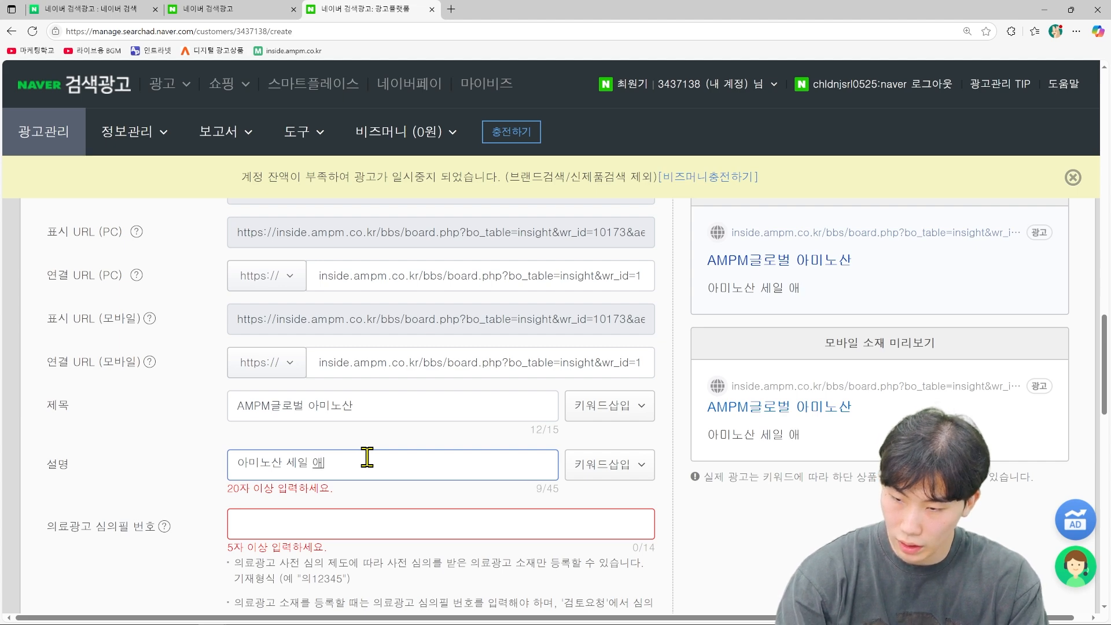
{"action": "type", "text": "노산"}
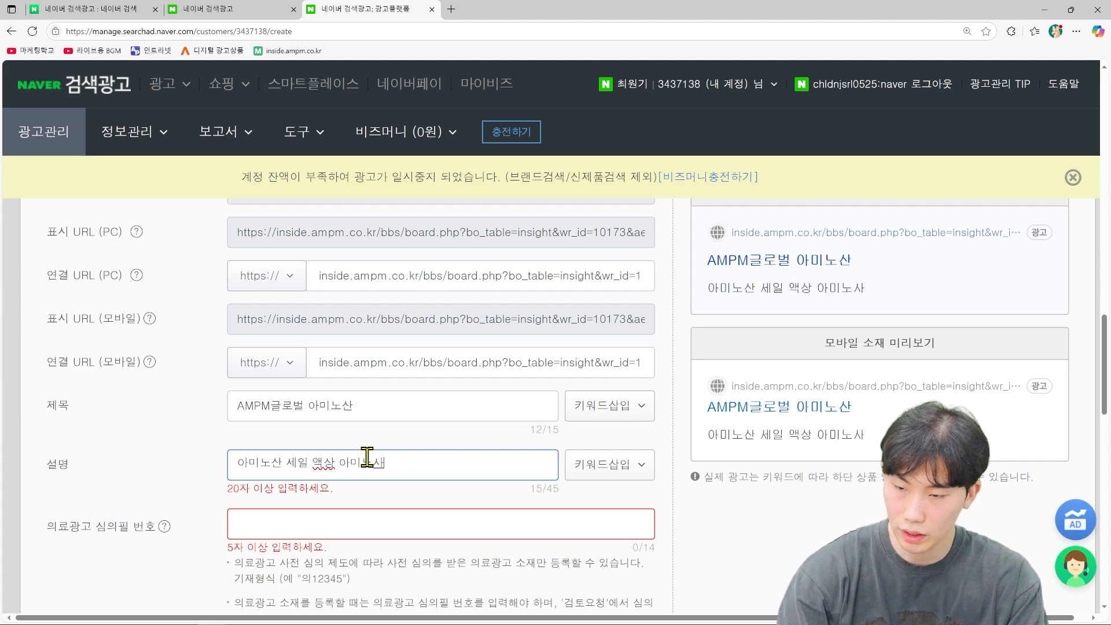
Step: Append '지금 바로 만나보세요' to the description and create the ad with 광고 만들기
{"action": "scroll", "coordinate": [501, 525], "scroll_direction": "down", "scroll_amount": 2}
{"action": "scroll", "coordinate": [501, 525], "scroll_direction": "down", "scroll_amount": 8}
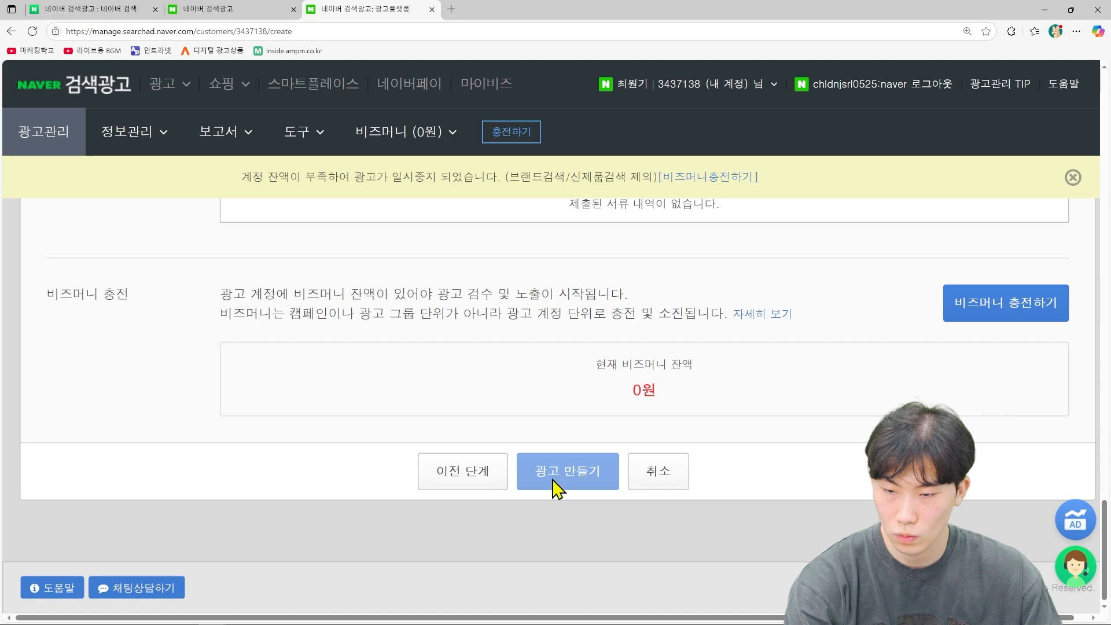
{"action": "left_click", "coordinate": [567, 480]}
{"action": "scroll", "coordinate": [564, 482], "scroll_direction": "up", "scroll_amount": 5}
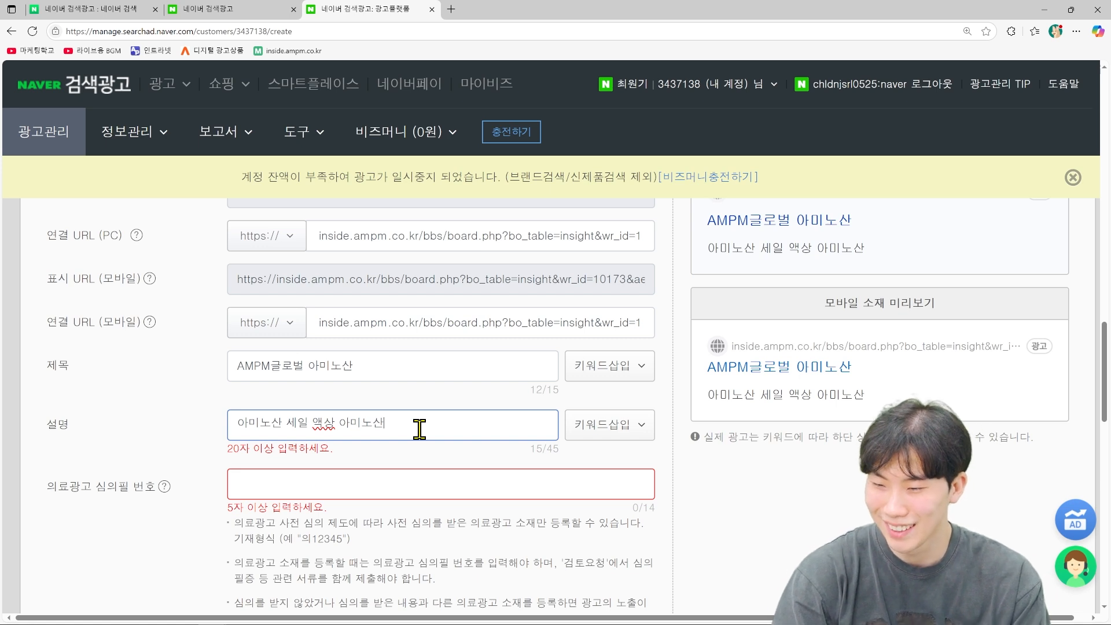
{"action": "type", "text": "지금"}
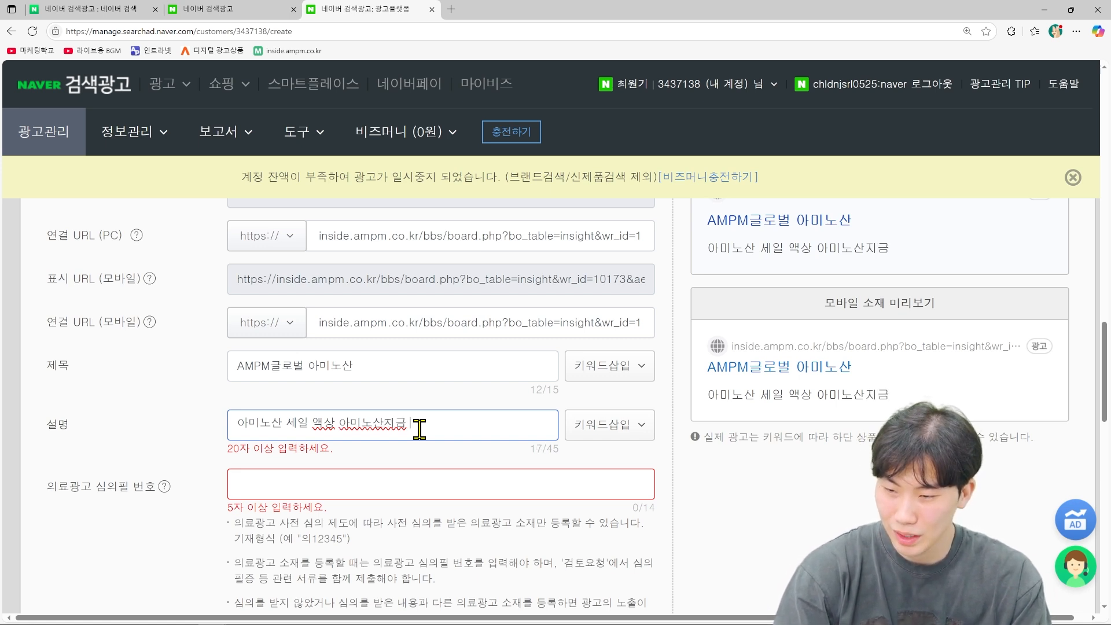
{"action": "type", "text": " 바로 맨나보세요."}
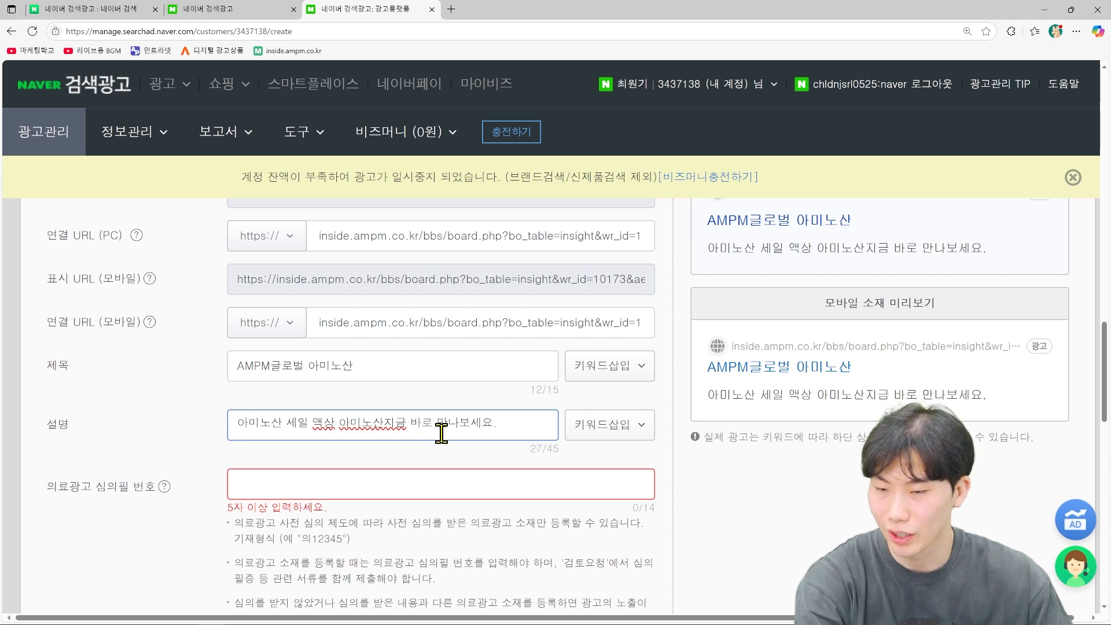
{"action": "scroll", "coordinate": [459, 463], "scroll_direction": "down", "scroll_amount": 15}
{"action": "left_click", "coordinate": [570, 470]}
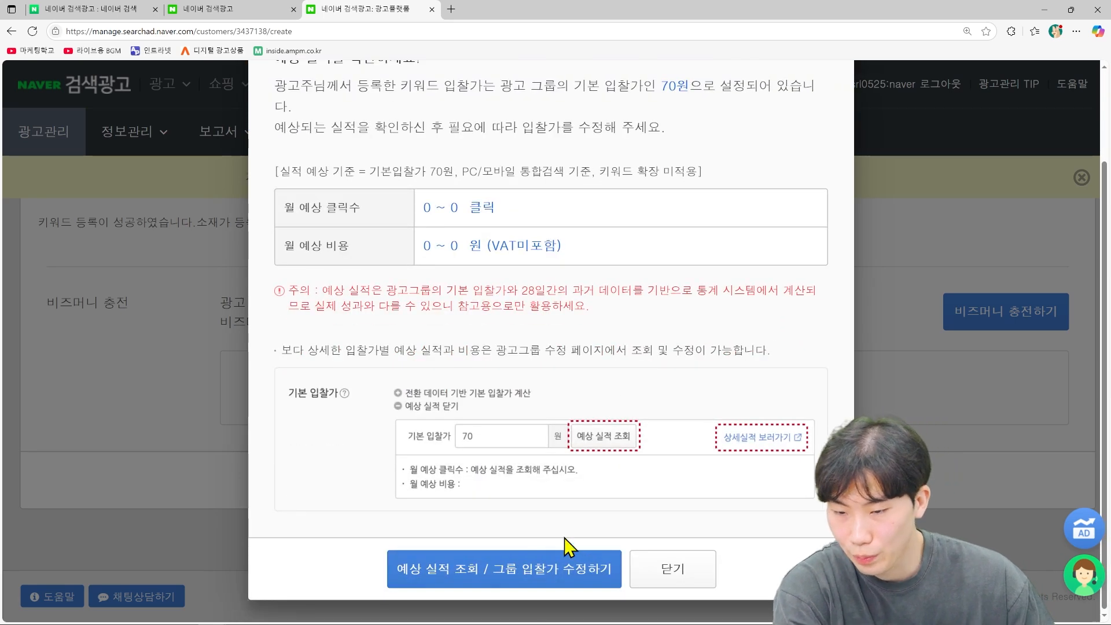
Step: Close the completion summary and open the new campaign's ad group list from the sidebar
{"action": "left_click", "coordinate": [680, 572]}
{"action": "scroll", "coordinate": [616, 431], "scroll_direction": "down", "scroll_amount": 5}
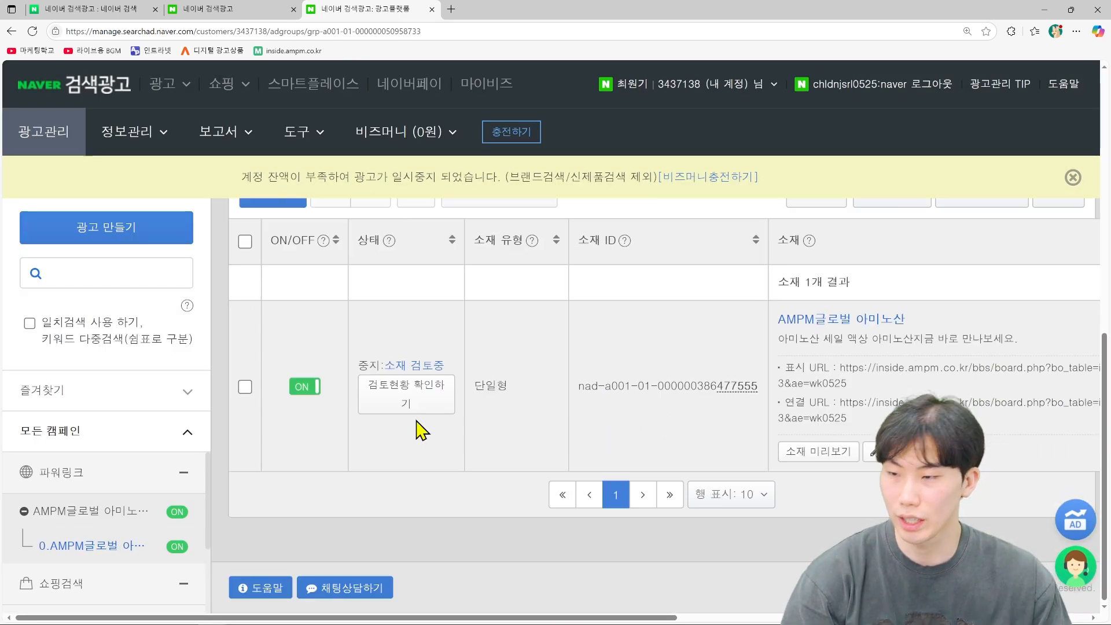
{"action": "left_click", "coordinate": [148, 510]}
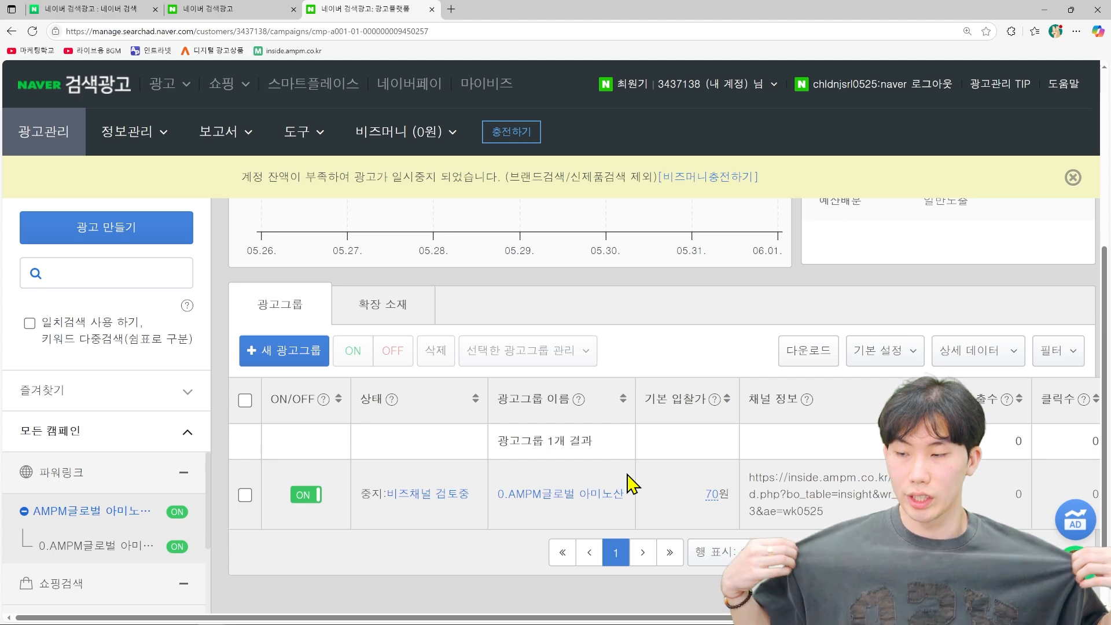